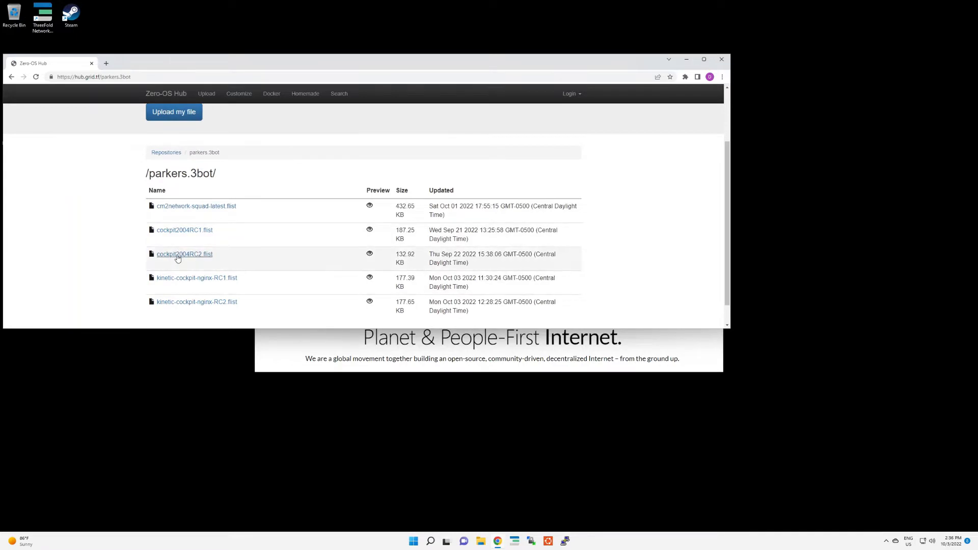
# Step: Copy the link address of kinetic-cockpit-nginx-RC2.flist from the hub repository
pyautogui.scroll(-1, 215, 272)
pyautogui.rightClick(217, 282)
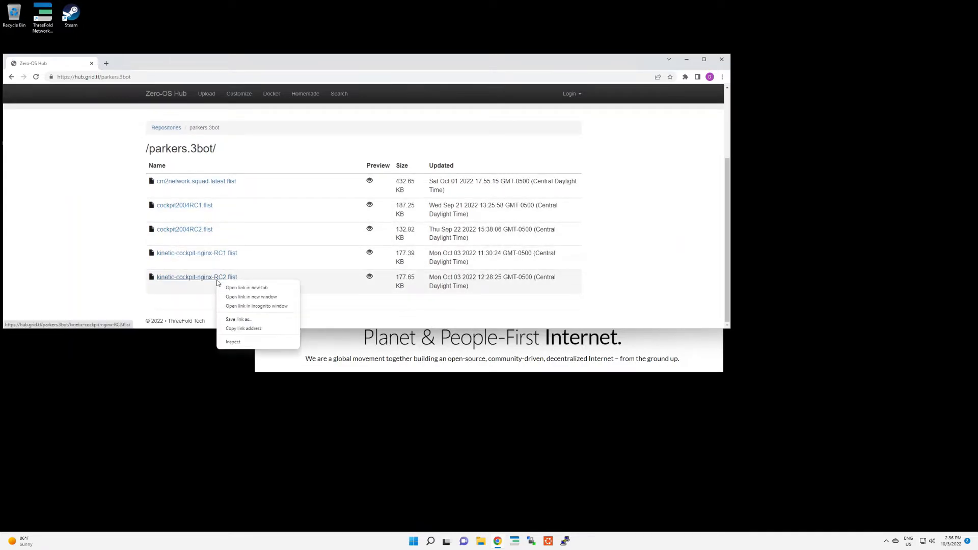
pyautogui.click(277, 329)
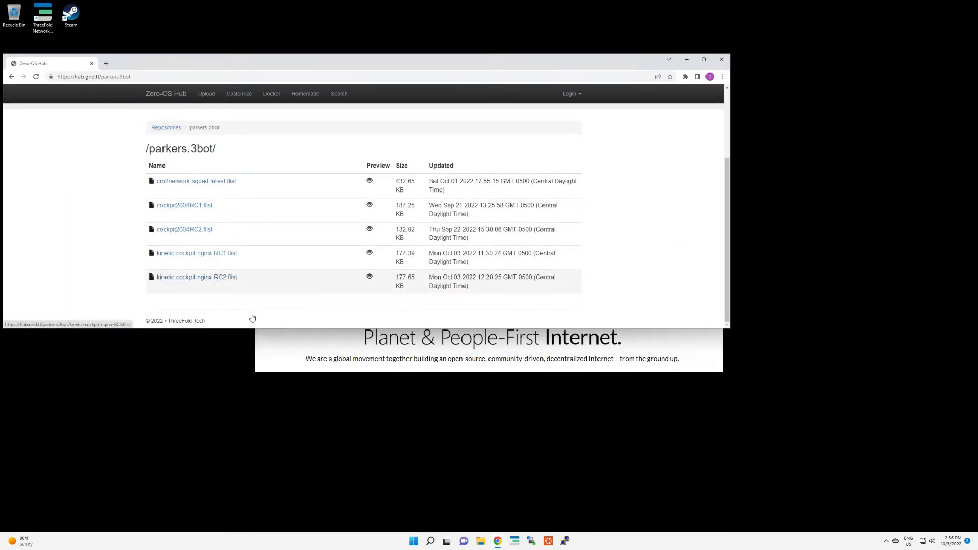
# Step: Open the TF Playground at play.test.grid.tf in a new browser tab
pyautogui.click(106, 63)
pyautogui.write('play')
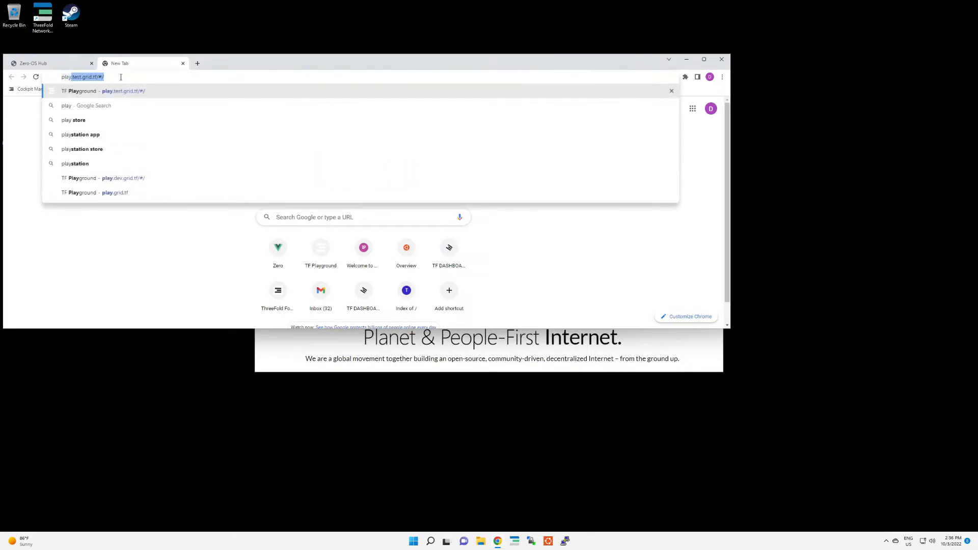
pyautogui.press('Return')
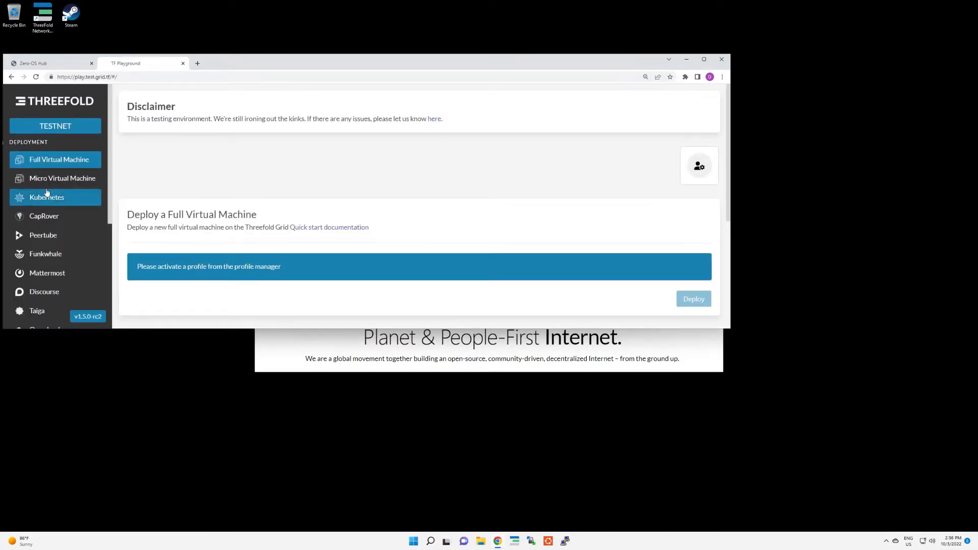
# Step: Load the saved profiles by entering the profile manager password, and close the profile manager
pyautogui.click(707, 171)
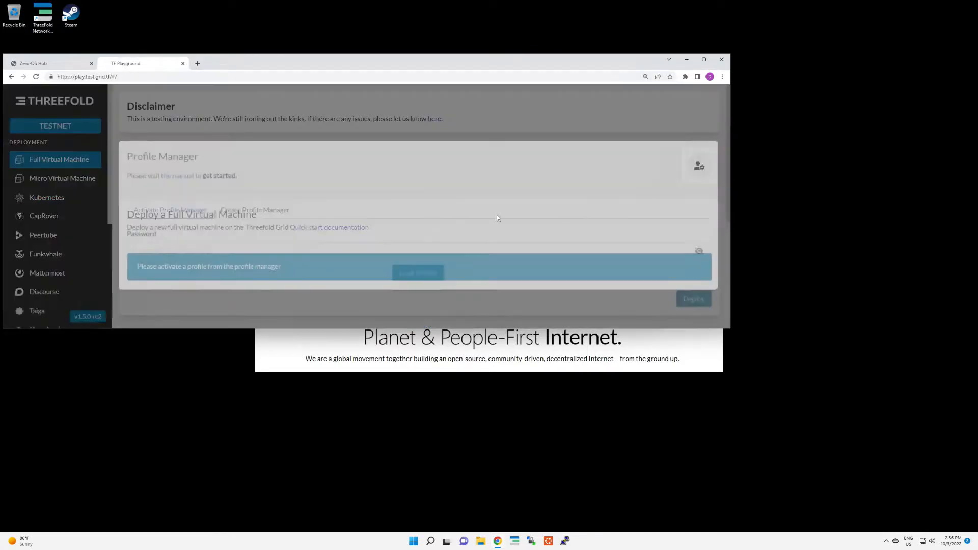
pyautogui.click(224, 243)
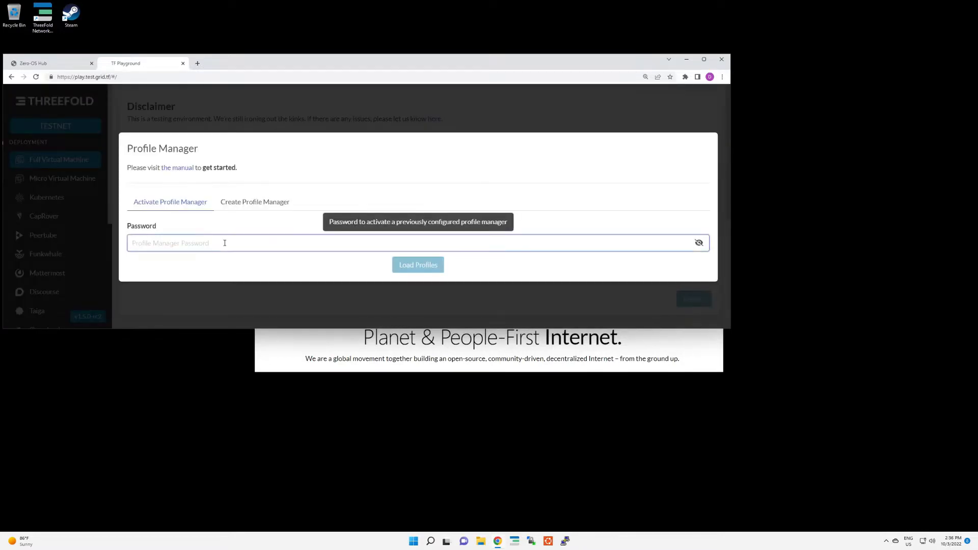
pyautogui.write('***********')
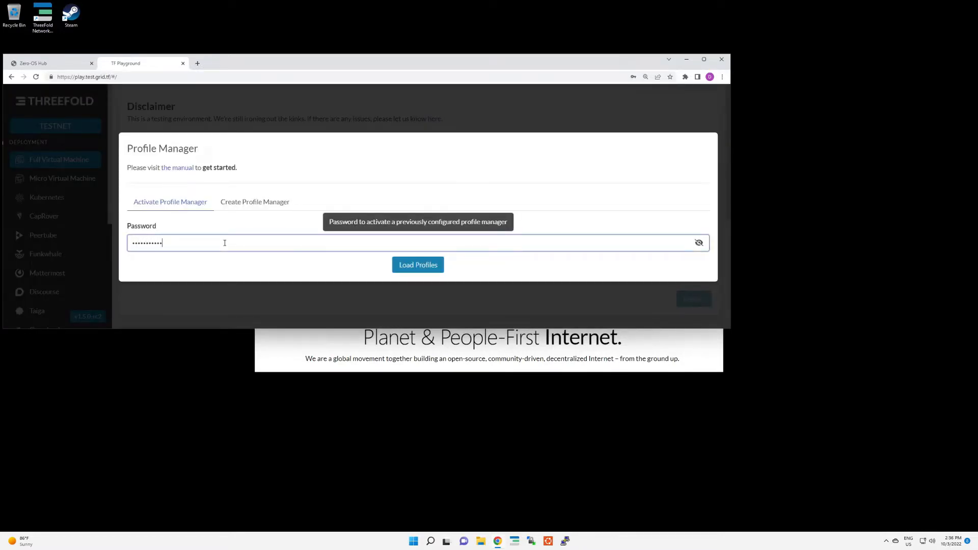
pyautogui.press('Return')
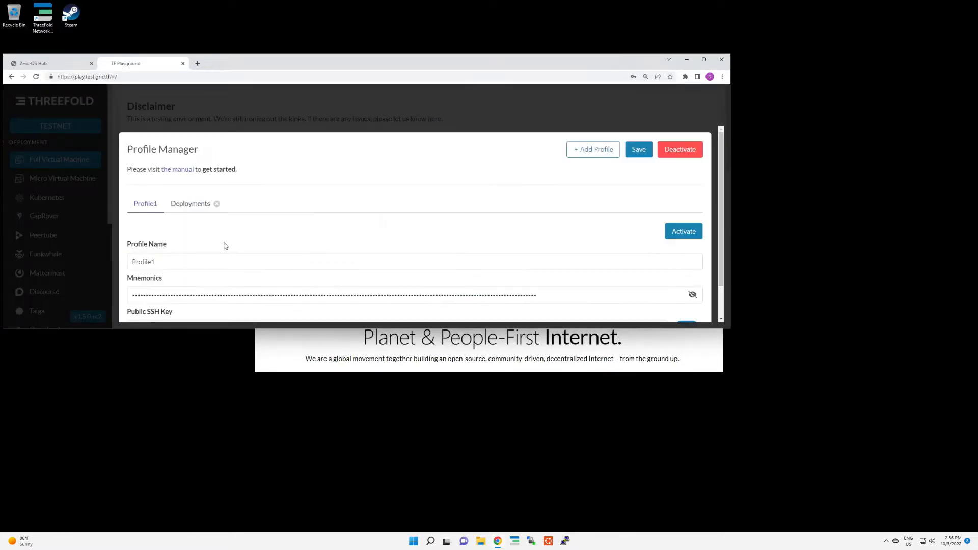
pyautogui.click(656, 103)
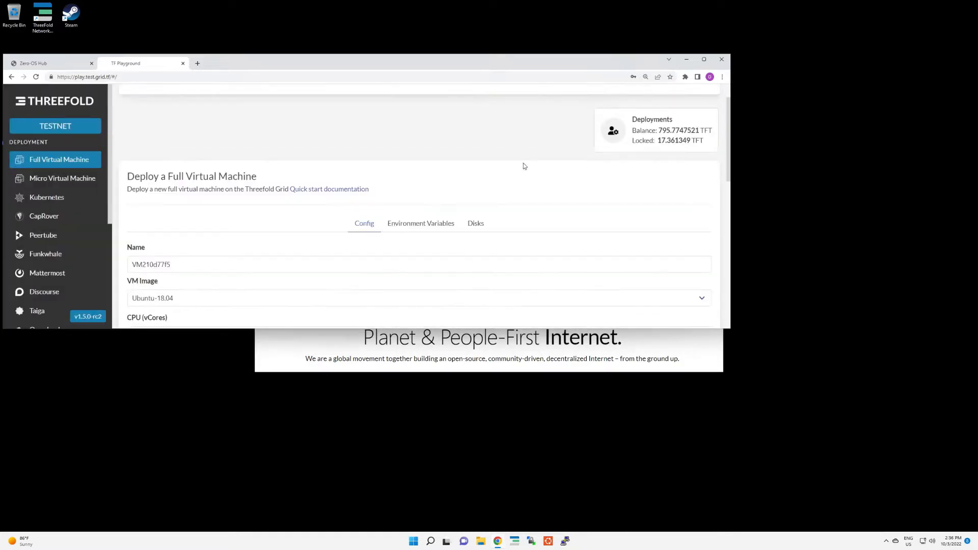
# Step: Maximize the browser window and name the new full virtual machine Imagebuilder
pyautogui.scroll(-3, 523, 166)
pyautogui.click(704, 60)
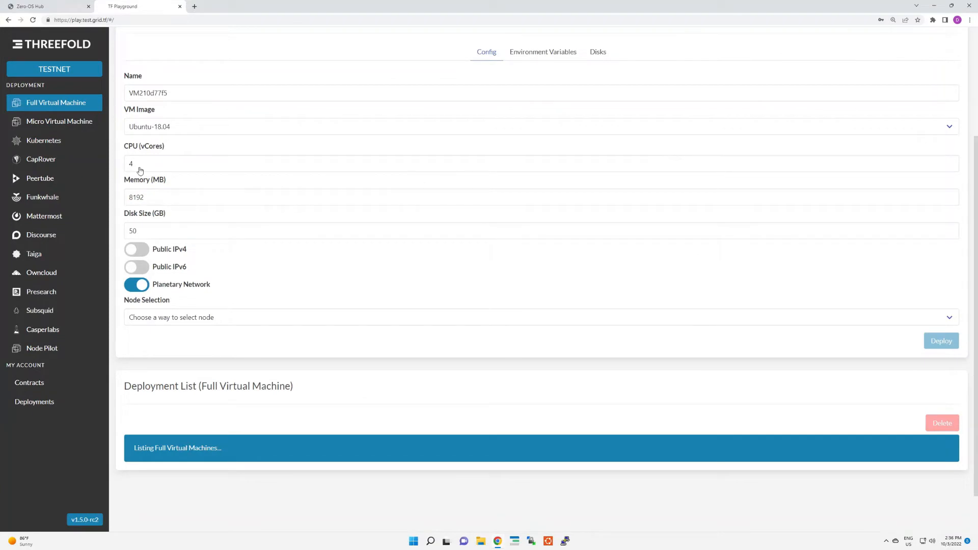
pyautogui.doubleClick(191, 93)
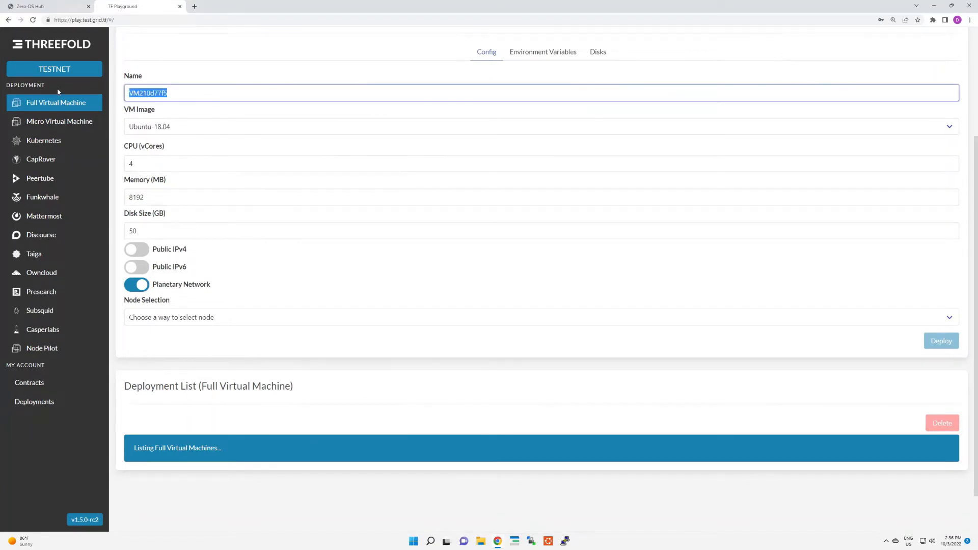
pyautogui.write('Im')
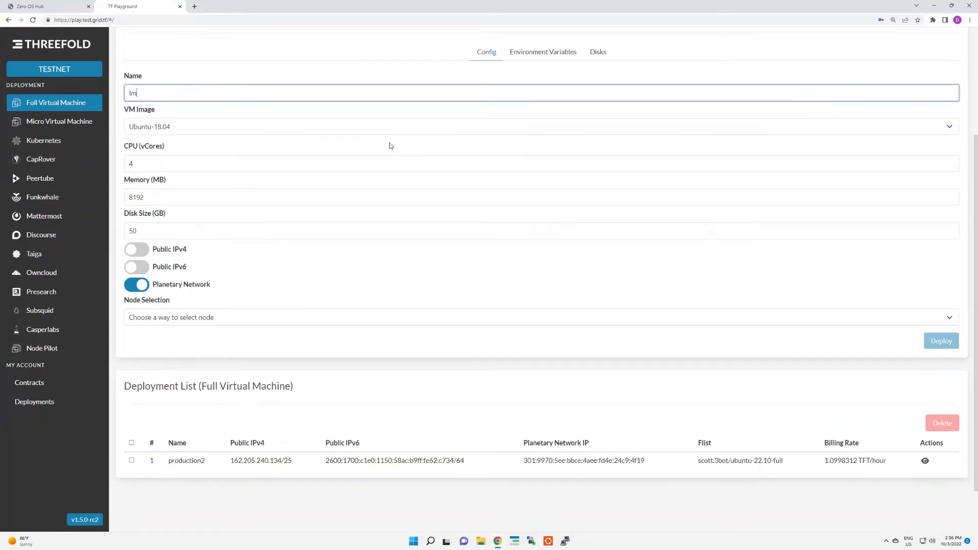
pyautogui.write('agebuilder')
# Step: Set the VM image to Other and replace the FList address with the copied kinetic-cockpit-nginx-RC2.flist link
pyautogui.click(244, 127)
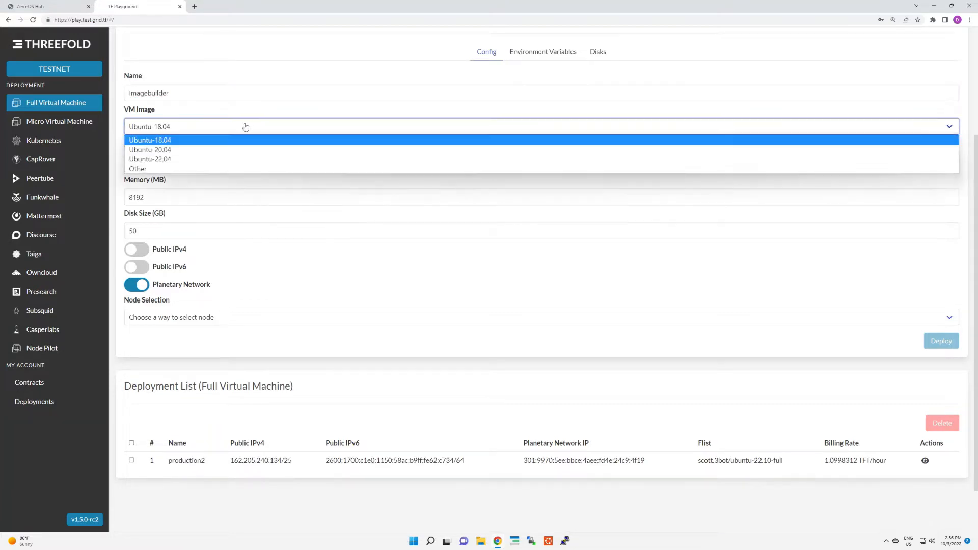
pyautogui.click(190, 169)
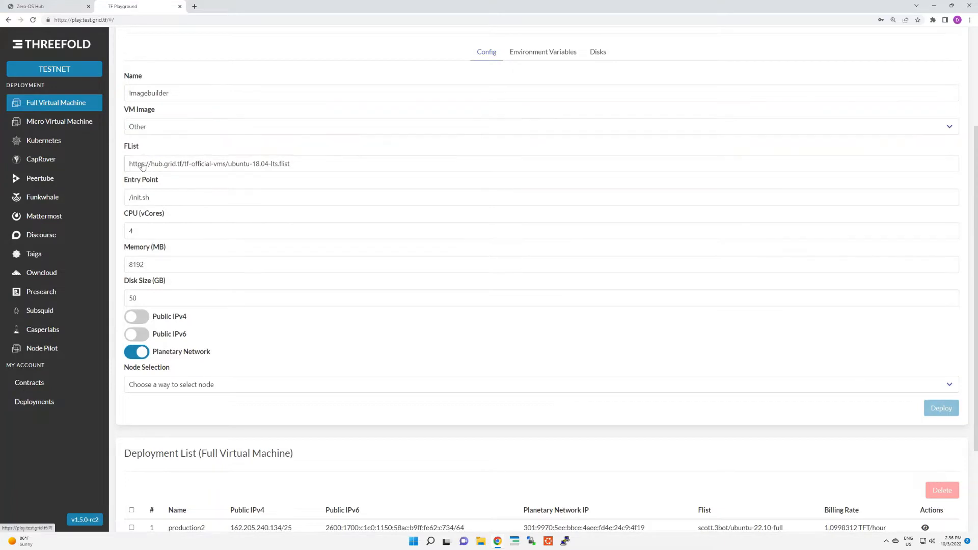
pyautogui.doubleClick(294, 164)
pyautogui.hotkey('ctrl', 'a')
pyautogui.rightClick(293, 164)
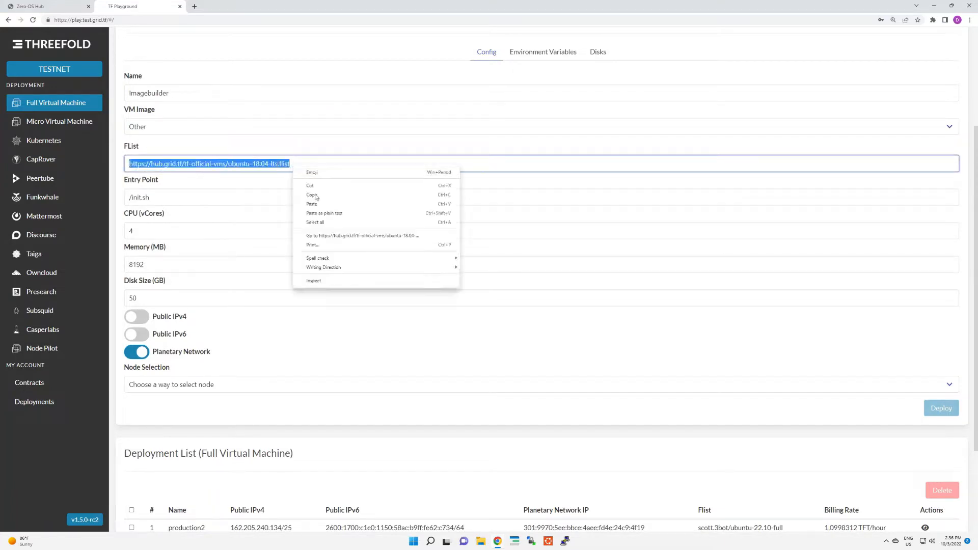
pyautogui.click(317, 200)
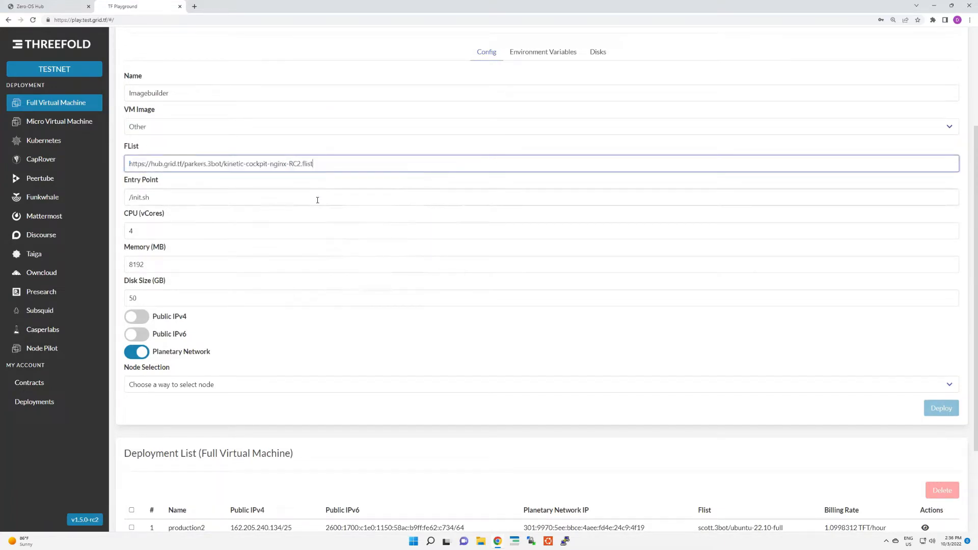
# Step: Copy the kinetic-cockpit-nginx-RC2.flist link address from the hub once more and return to the deployment form
pyautogui.click(52, 5)
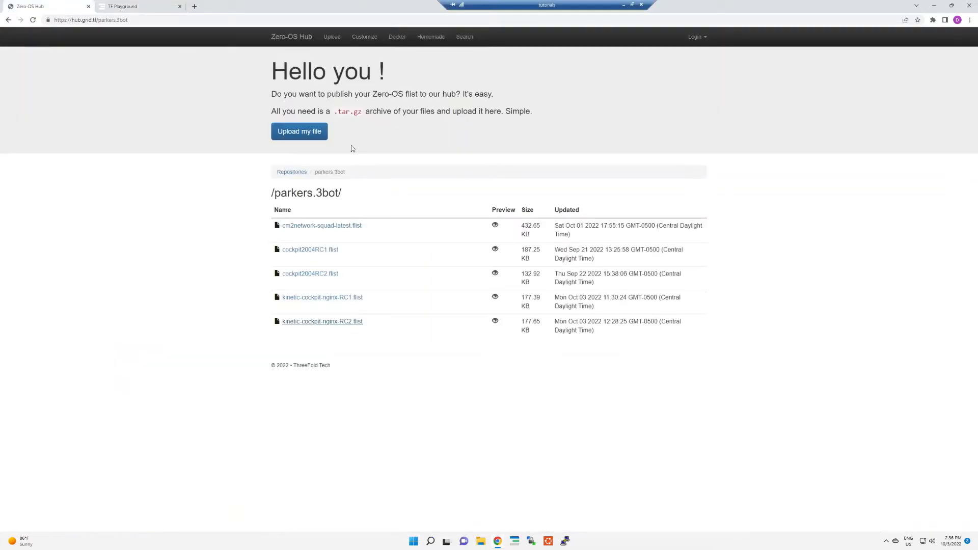
pyautogui.rightClick(326, 323)
pyautogui.click(384, 372)
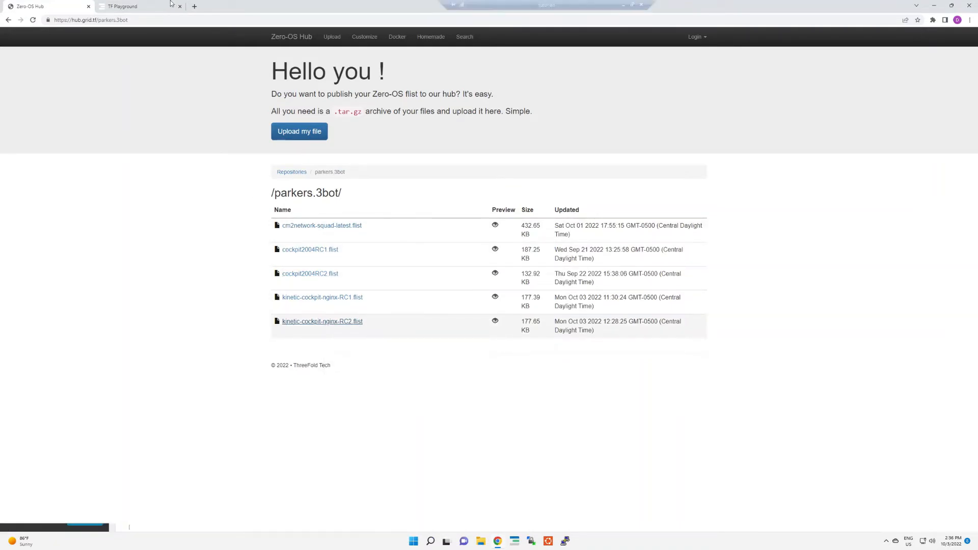
pyautogui.click(123, 6)
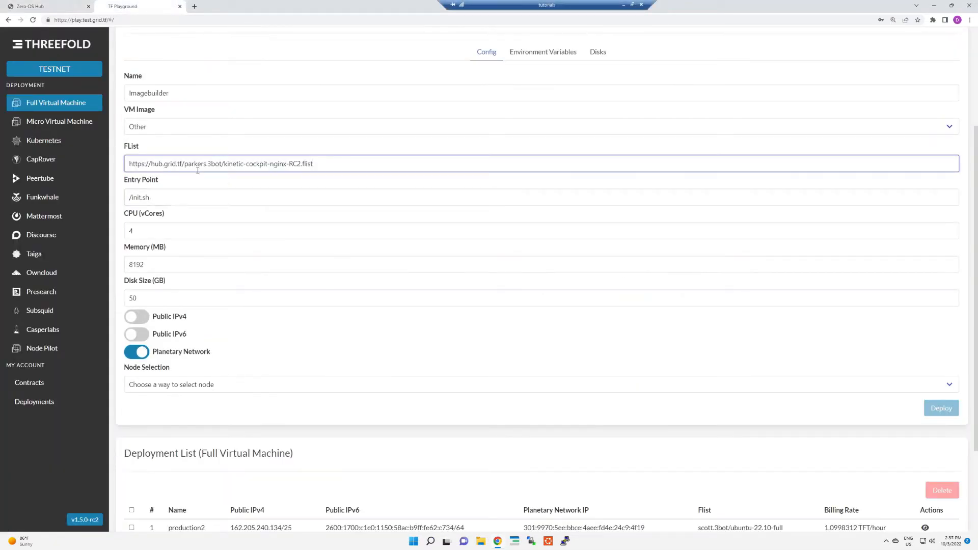
# Step: Set the virtual machine to 8 vCores and 24000 MB of memory, with Public IPv4 and Public IPv6 enabled
pyautogui.doubleClick(334, 231)
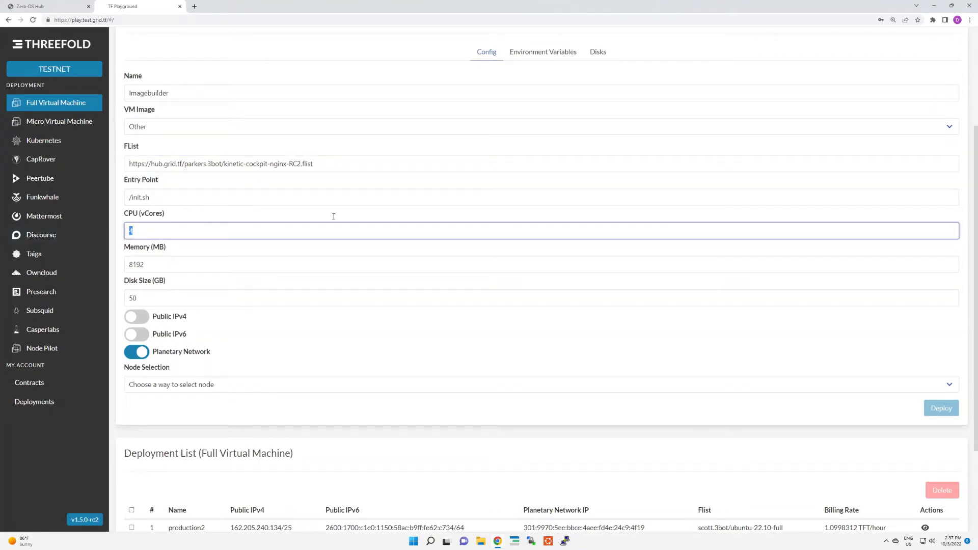
pyautogui.write('8')
pyautogui.press('Tab')
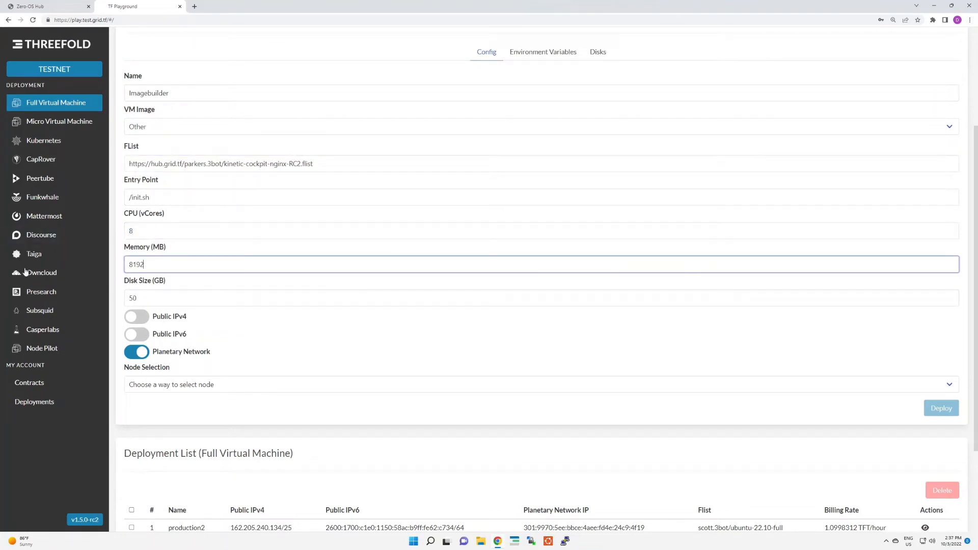
pyautogui.write('240')
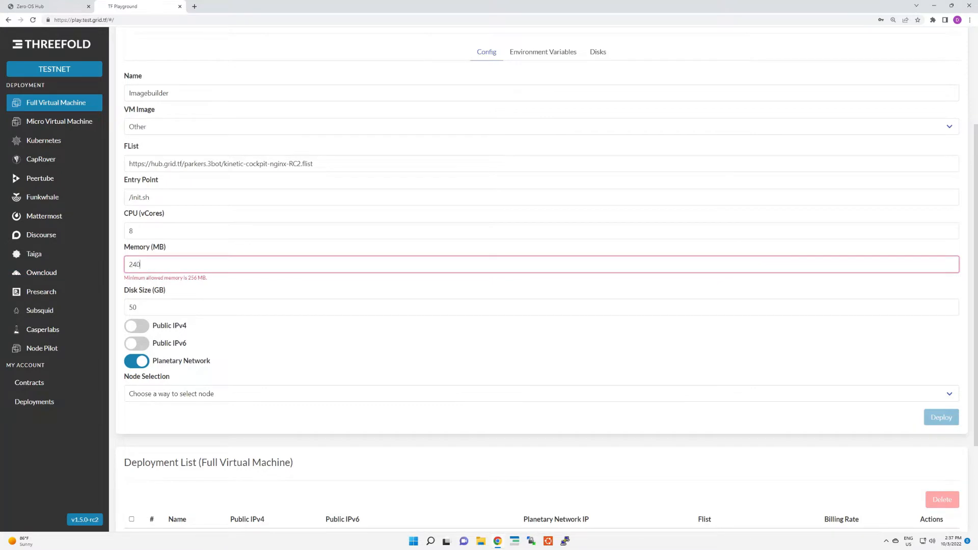
pyautogui.write('00')
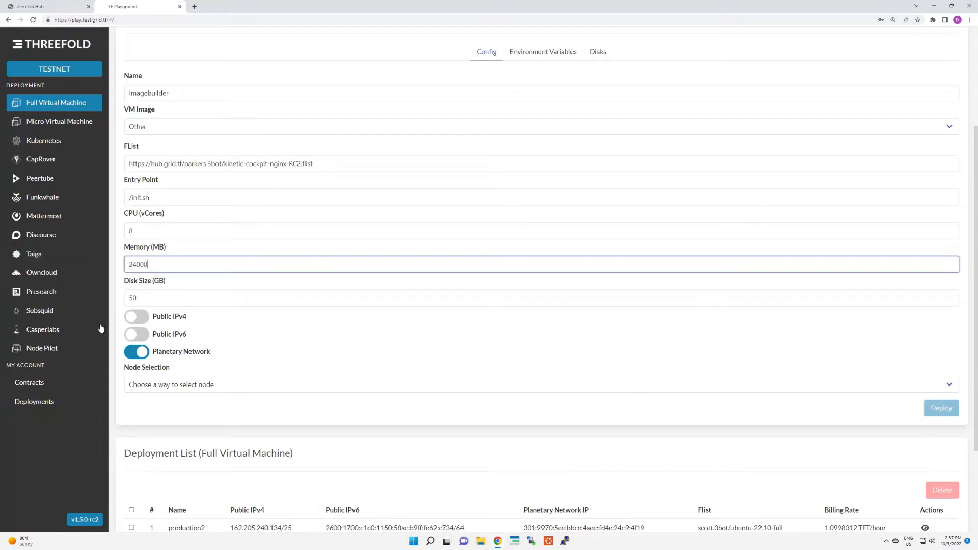
pyautogui.click(136, 317)
pyautogui.click(138, 335)
# Step: Choose manual node selection with node ID 219 and deploy the virtual machine
pyautogui.click(163, 384)
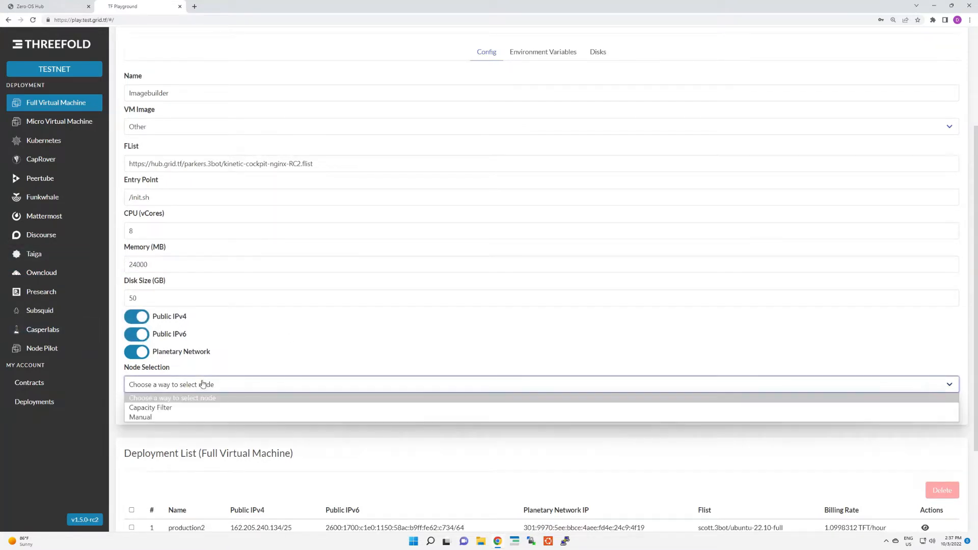
pyautogui.click(172, 417)
pyautogui.click(174, 418)
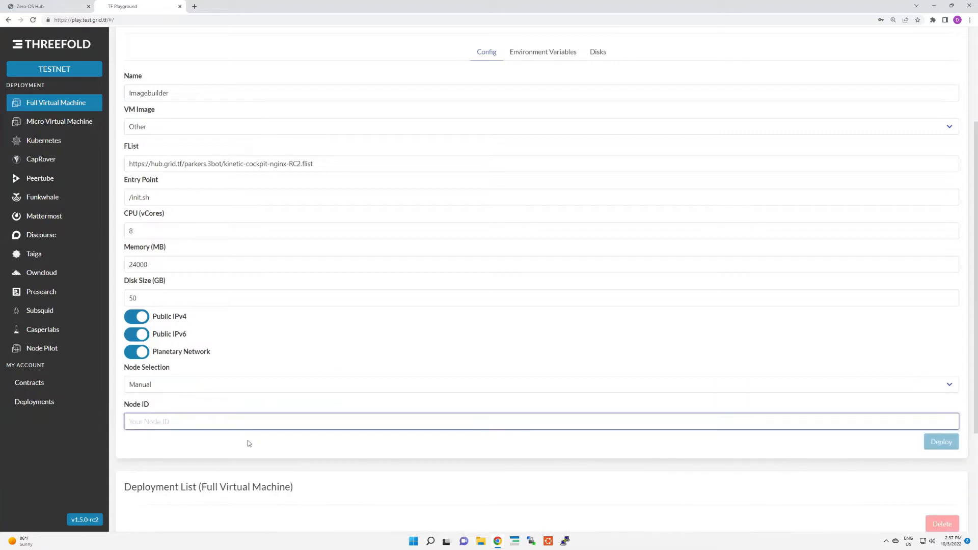
pyautogui.write('219')
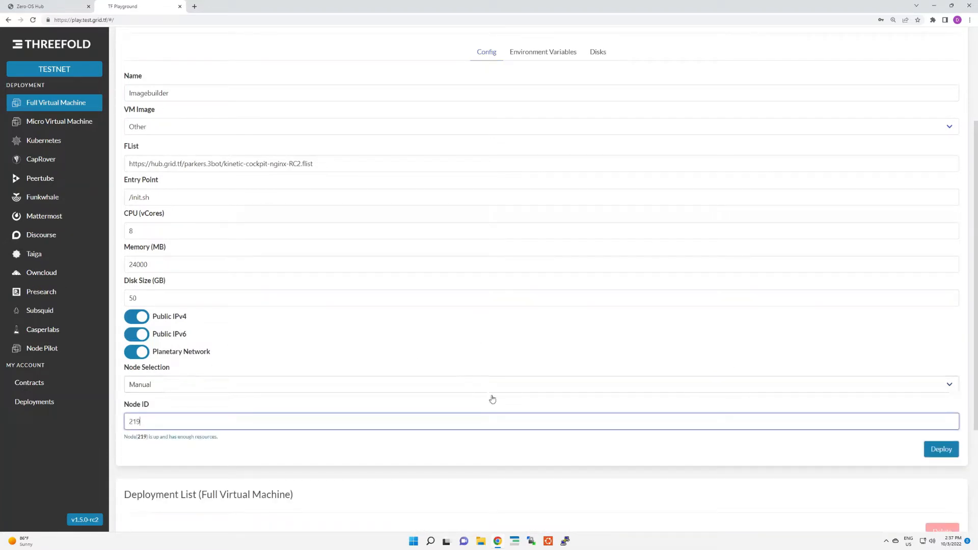
pyautogui.click(942, 450)
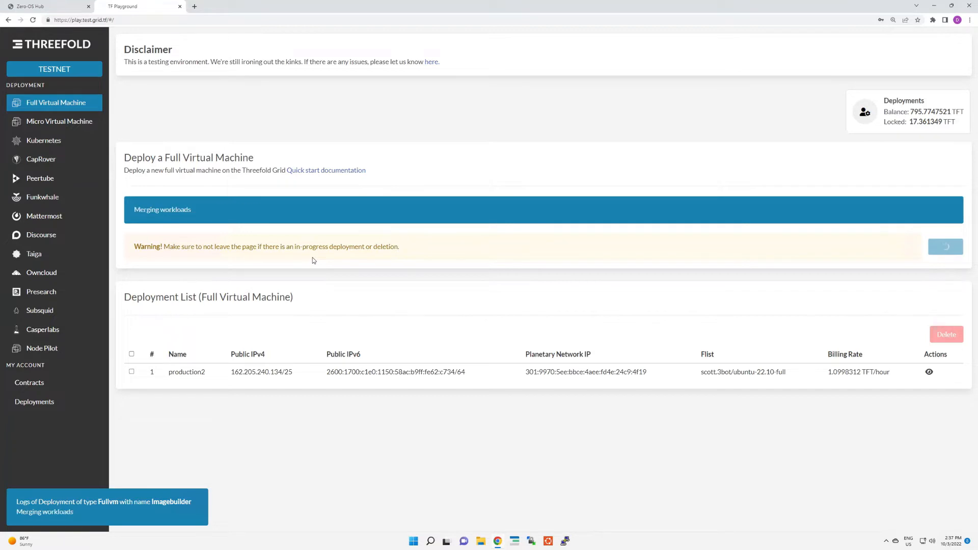
# Step: Open the ThreeFold forum at forum.threefold.io in a new browser tab
pyautogui.click(194, 6)
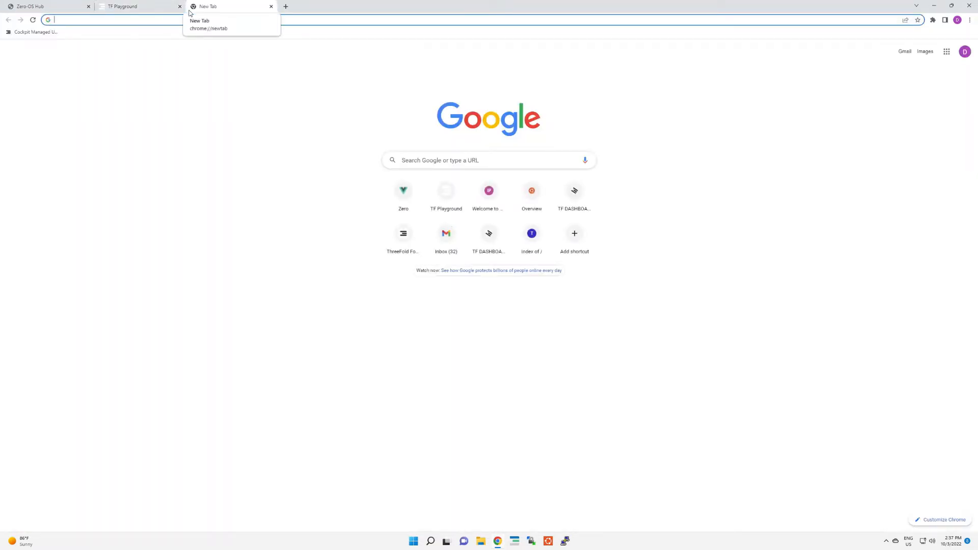
pyautogui.write('fourm')
pyautogui.press('BackSpace')
pyautogui.press('BackSpace')
pyautogui.press('BackSpace')
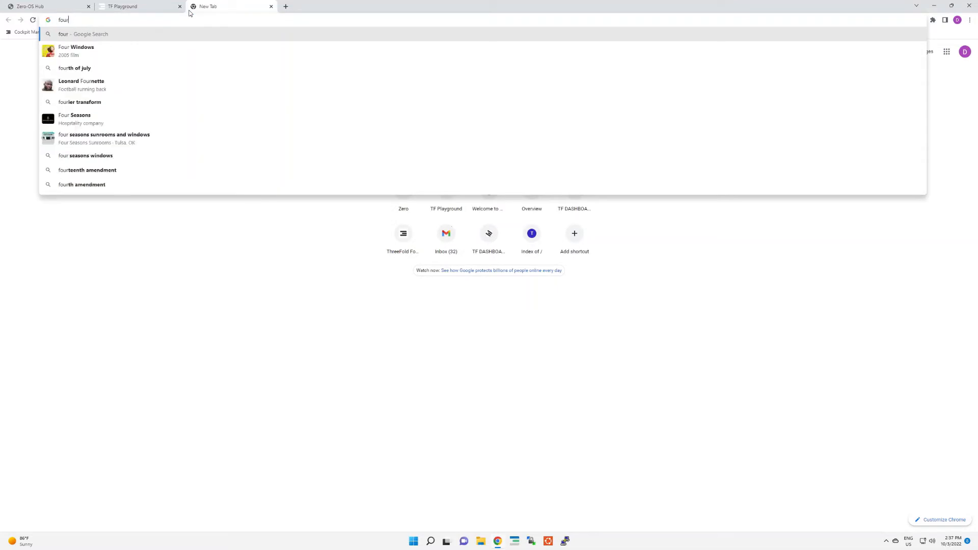
pyautogui.write('ru')
pyautogui.press('Return')
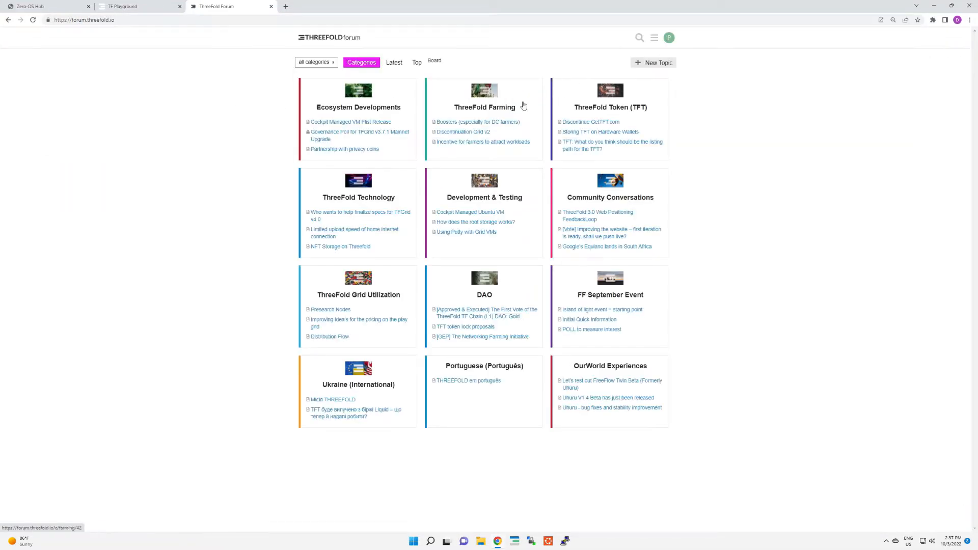
# Step: Search the forum for "manipulating cloud images" and open the topic "Manipulating cloud images for the Grid"
pyautogui.click(638, 38)
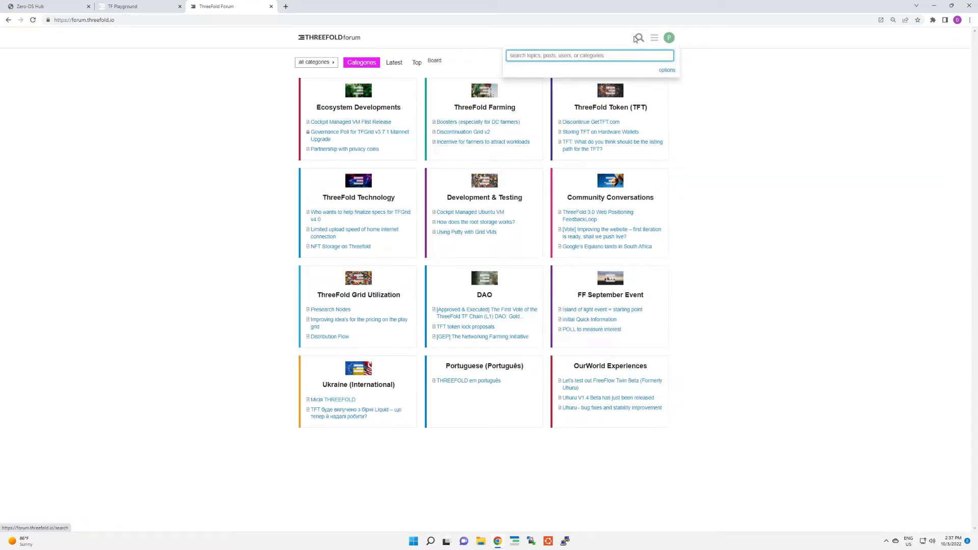
pyautogui.write('manic')
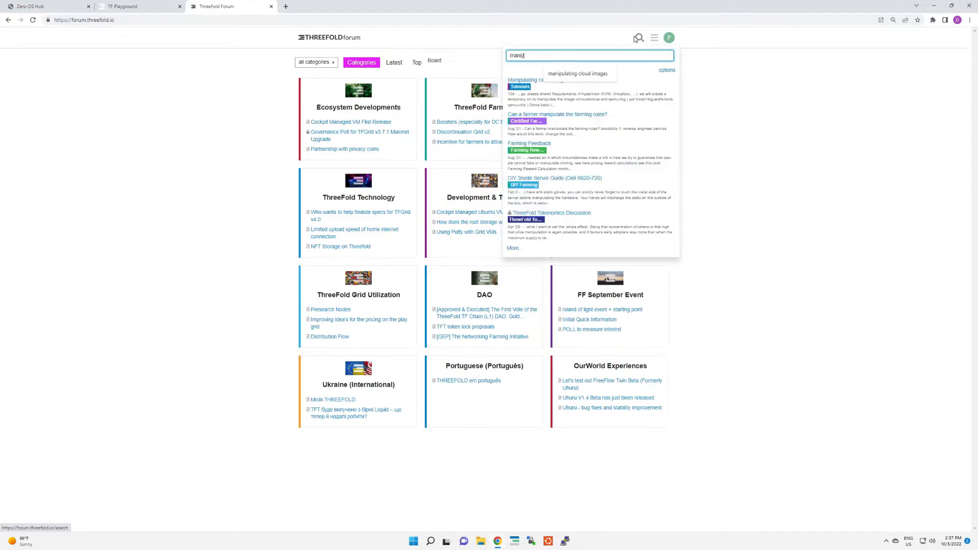
pyautogui.click(583, 74)
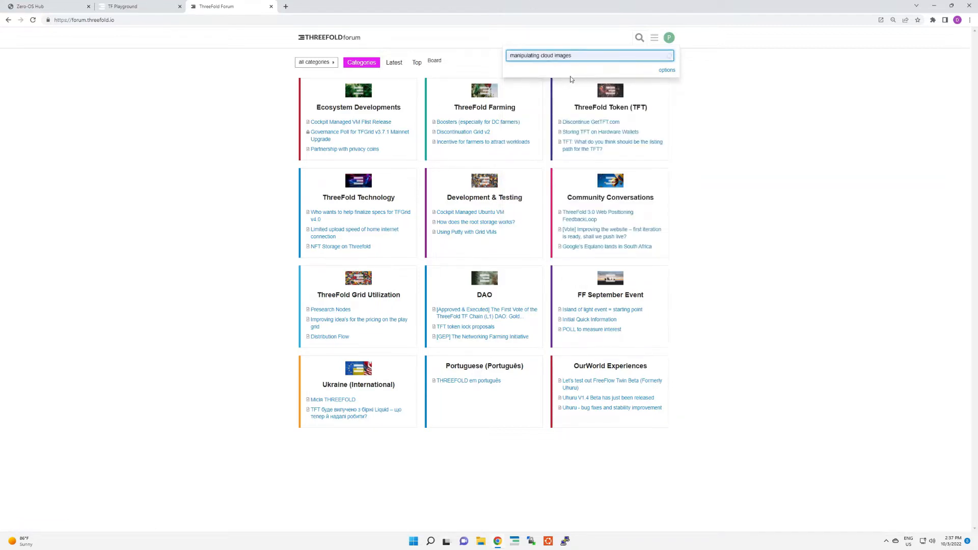
pyautogui.click(571, 81)
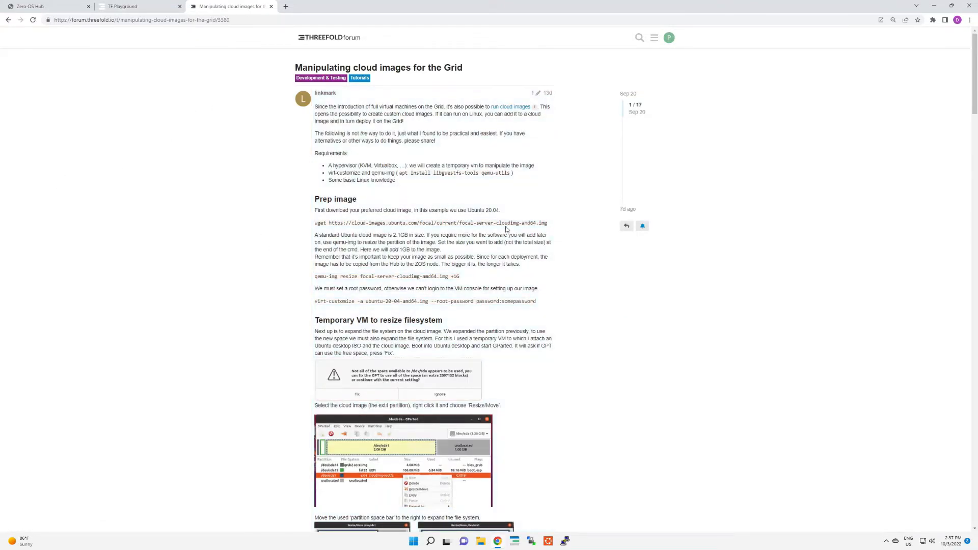
# Step: Select the whole wget command for the focal-server-cloudimg-amd64.img download under Prep image
pyautogui.moveTo(314, 223); pyautogui.dragTo(324, 222)
pyautogui.click(318, 223)
pyautogui.moveTo(547, 224); pyautogui.dragTo(317, 222)
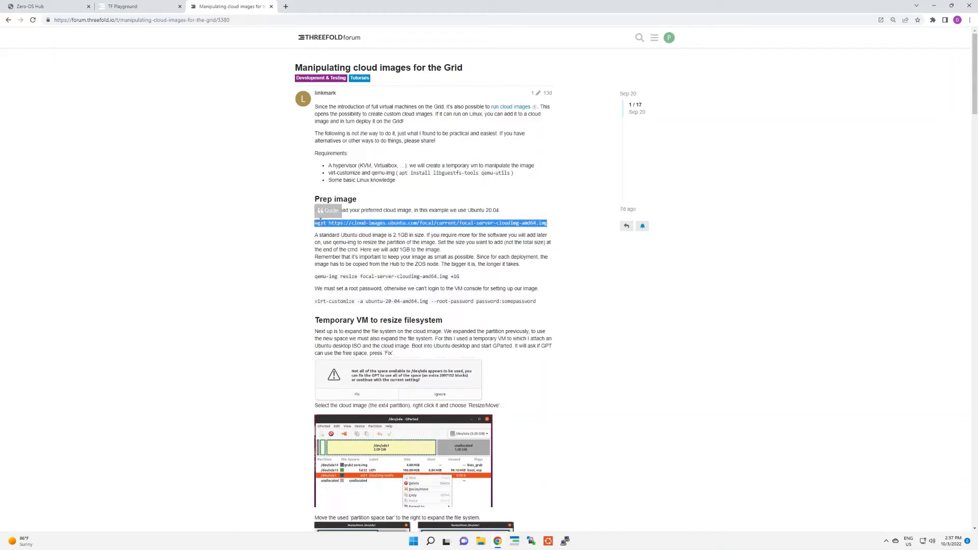
# Step: Return to the TF Playground tab and copy the Imagebuilder's public IPv4 address without the /25 suffix
pyautogui.click(138, 11)
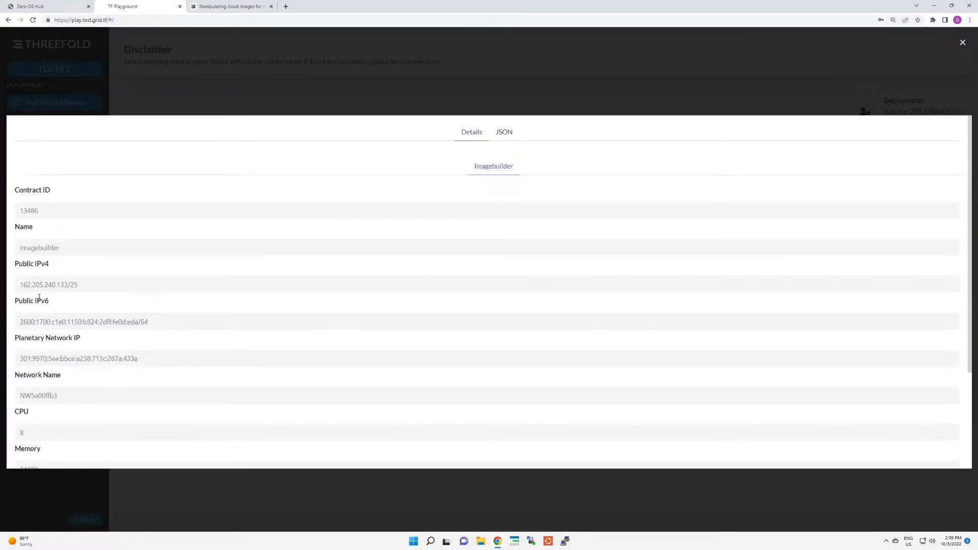
pyautogui.moveTo(21, 285); pyautogui.dragTo(69, 290)
pyautogui.rightClick(69, 290)
pyautogui.click(79, 294)
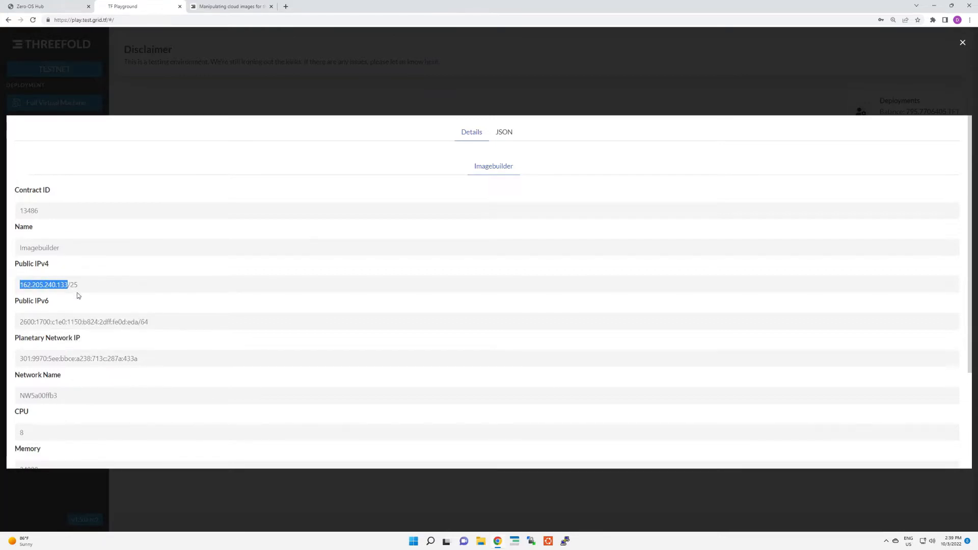
# Step: Launch PuTTY and set its SSH authentication to use the id_rsaputty private key file with agent forwarding allowed
pyautogui.click(565, 541)
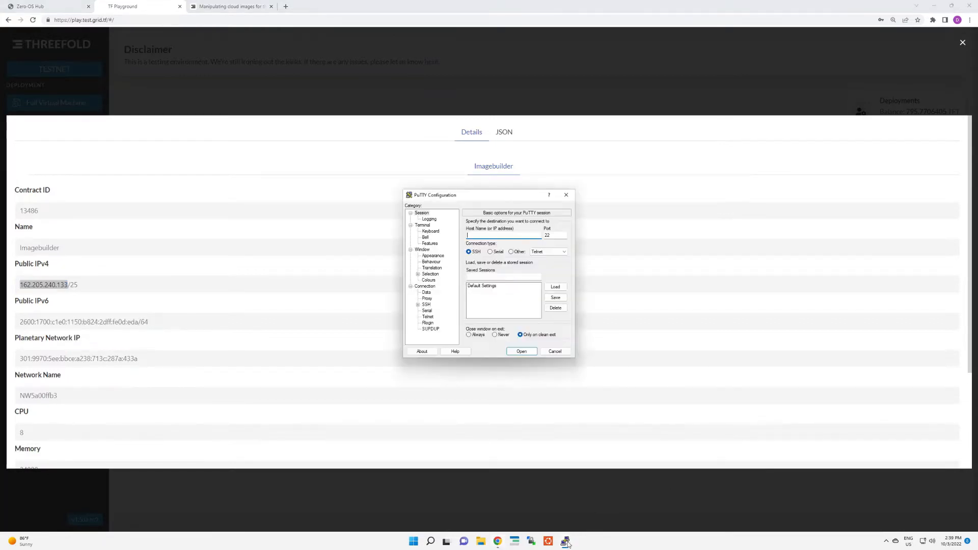
pyautogui.click(426, 304)
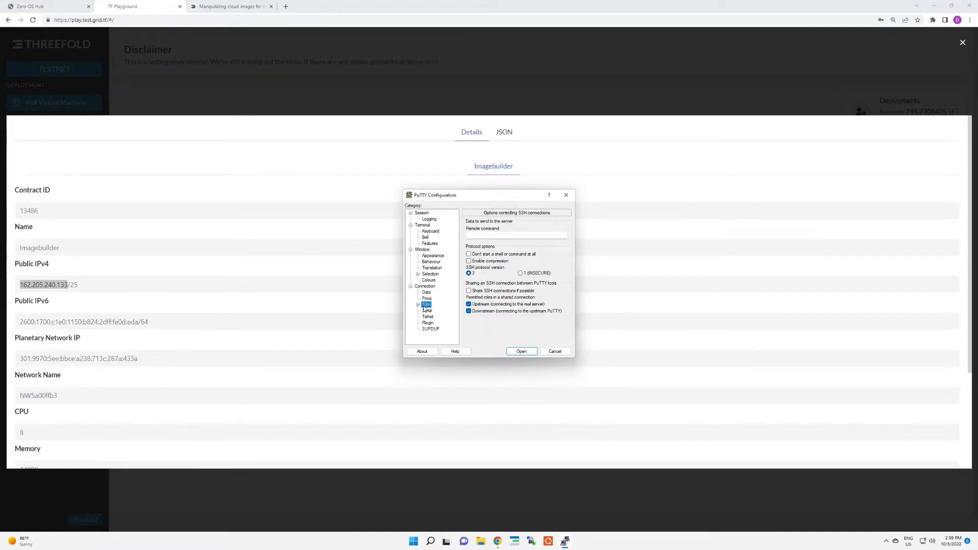
pyautogui.click(418, 305)
pyautogui.click(433, 311)
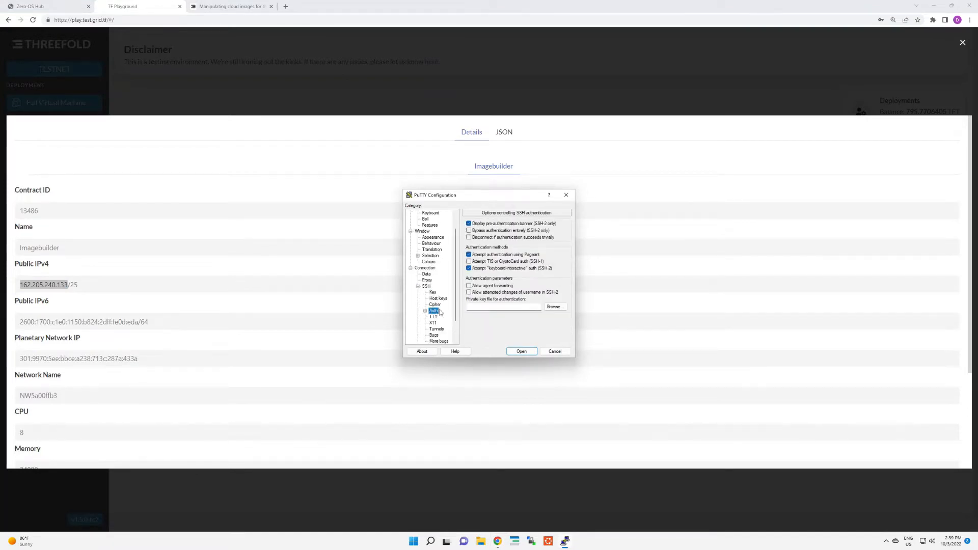
pyautogui.click(565, 307)
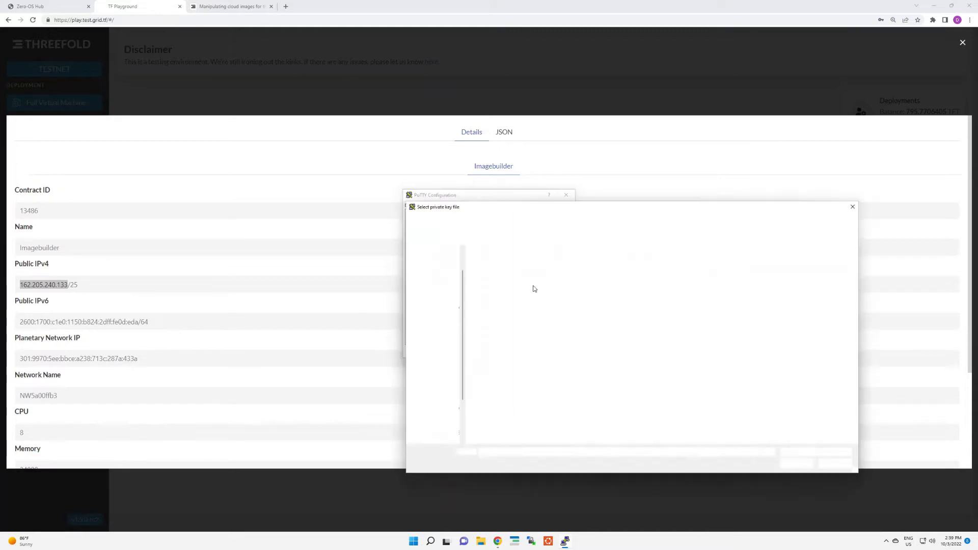
pyautogui.click(502, 270)
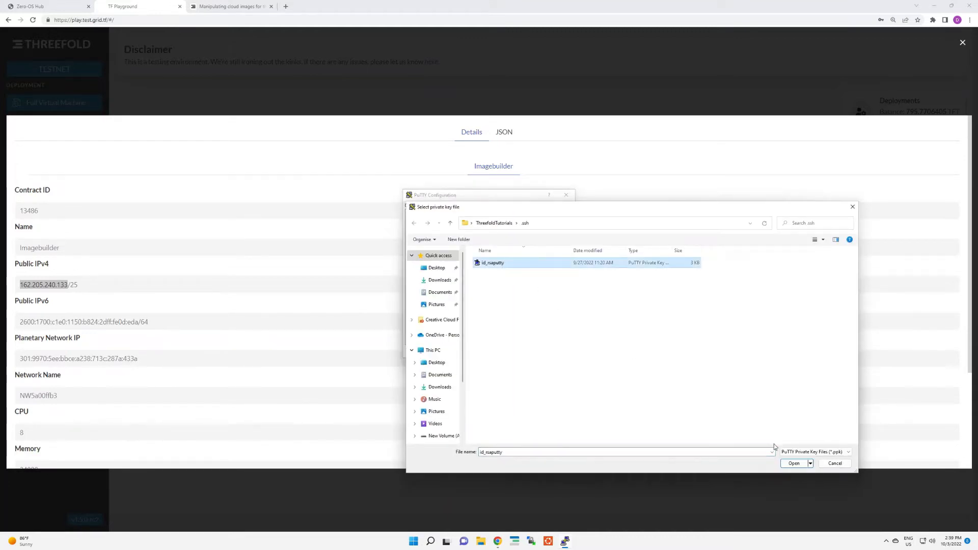
pyautogui.click(793, 463)
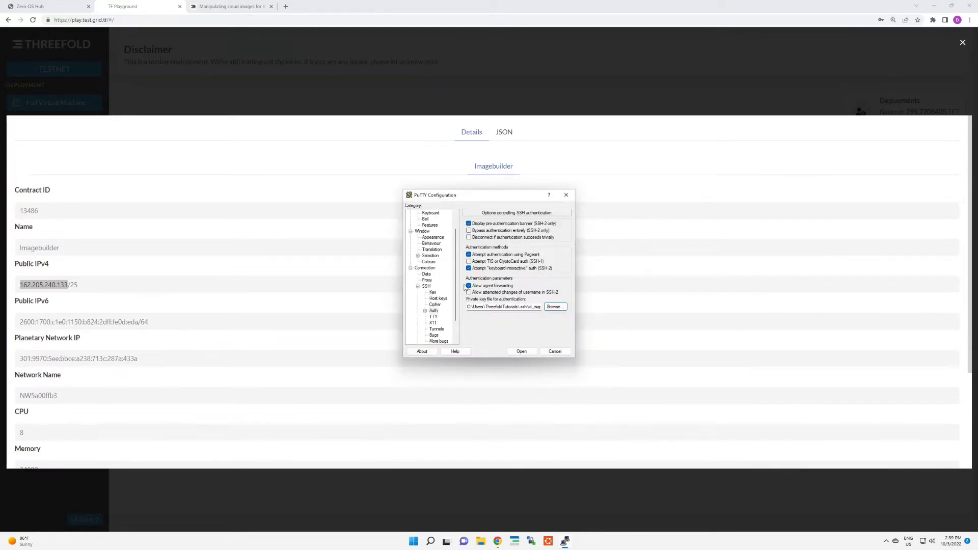
# Step: Set the PuTTY session's host name to 162.205.240.133 and open the SSH connection
pyautogui.moveTo(455, 279); pyautogui.dragTo(455, 245)
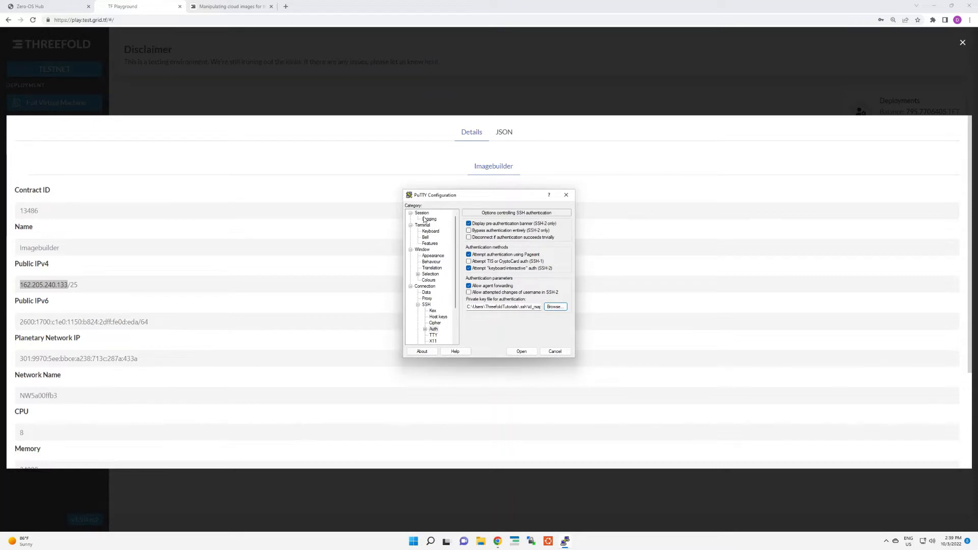
pyautogui.click(422, 214)
pyautogui.click(509, 237)
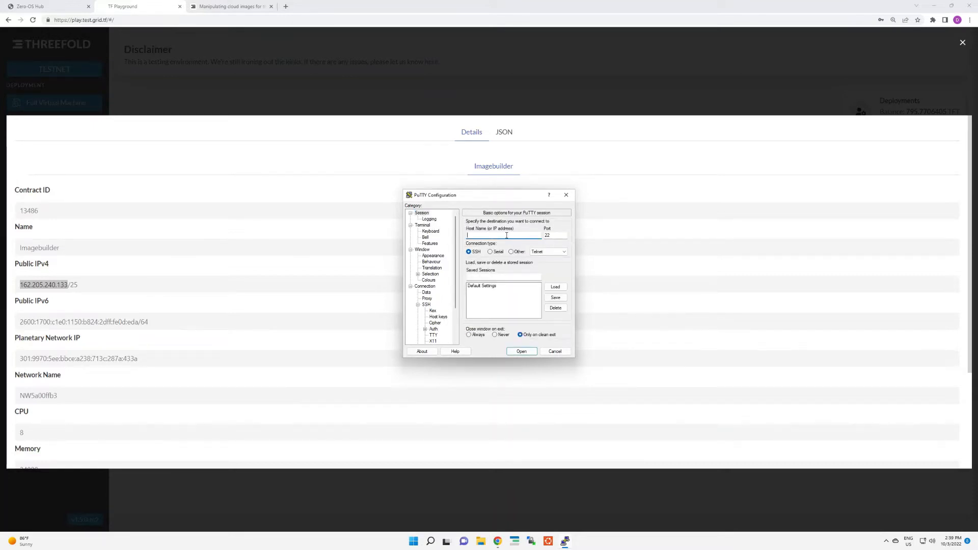
pyautogui.write('162.205.240.133')
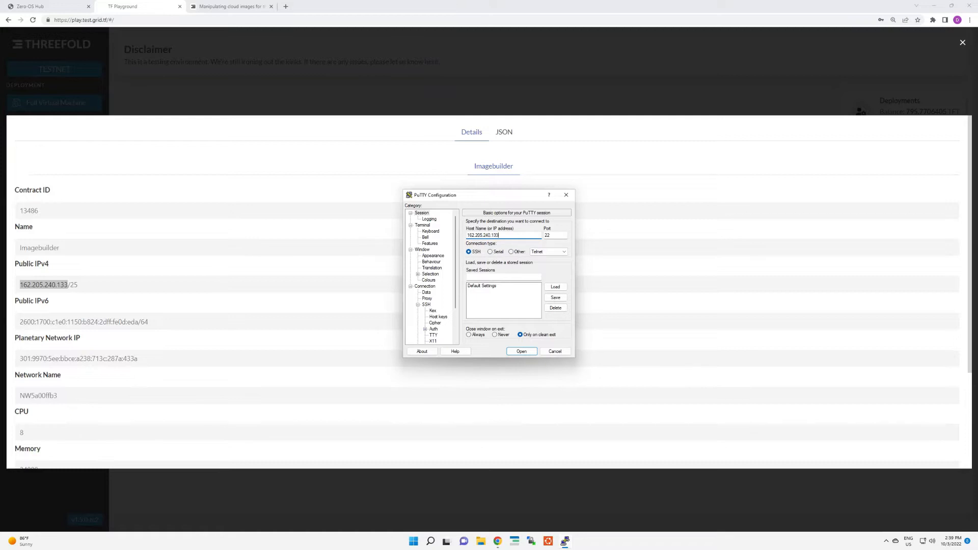
pyautogui.click(528, 353)
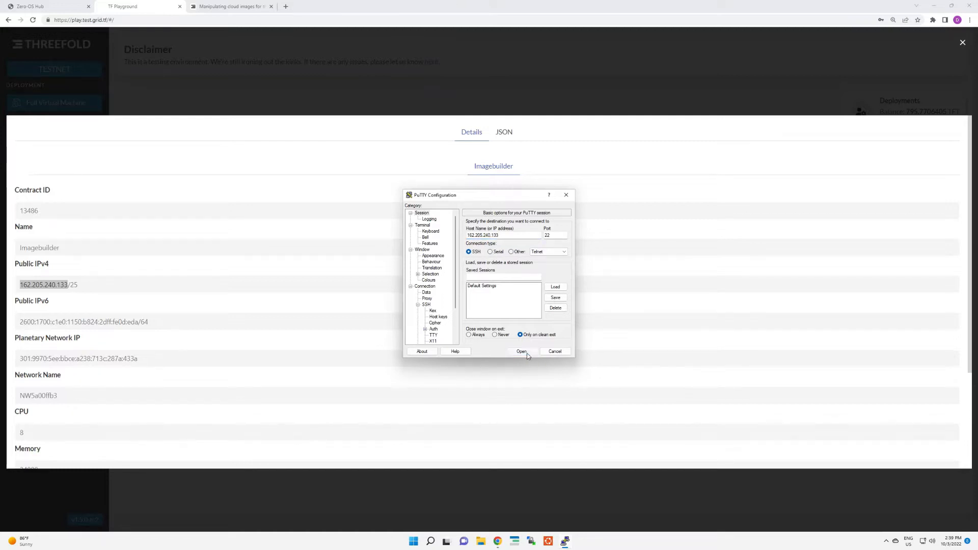
pyautogui.click(192, 221)
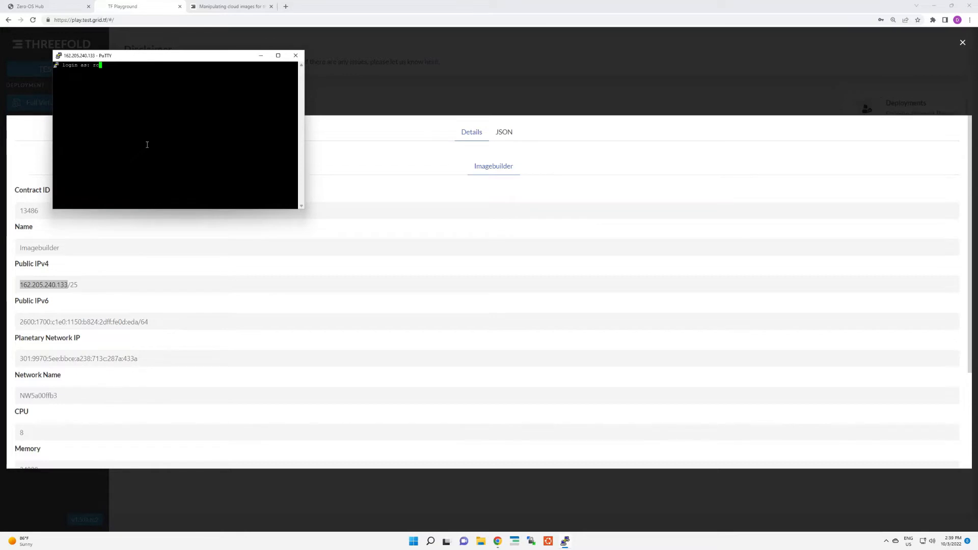
# Step: Log in to the SSH session as root and enter the private key's passphrase
pyautogui.write('root')
pyautogui.press('Return')
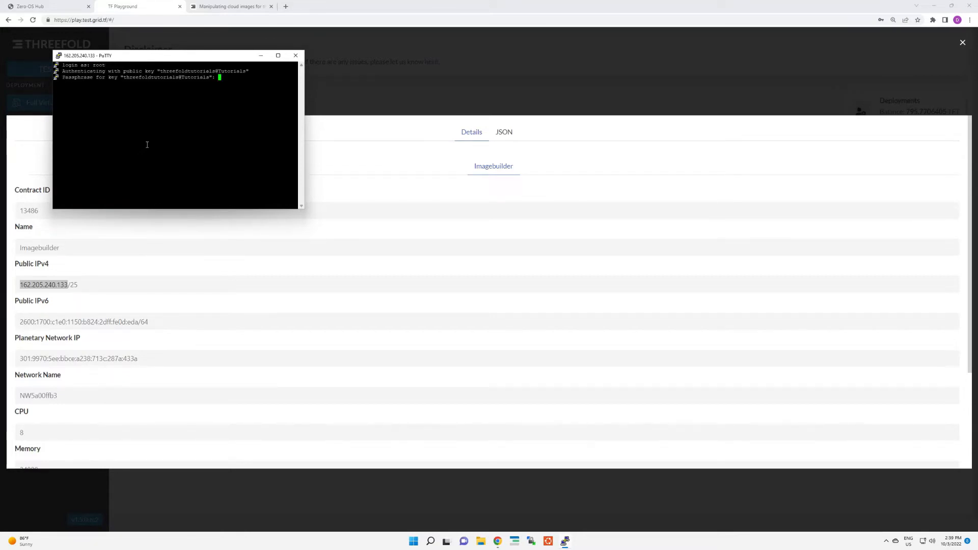
pyautogui.press('Return')
# Step: Run passwd root and enter the new root password twice
pyautogui.write('passwd r')
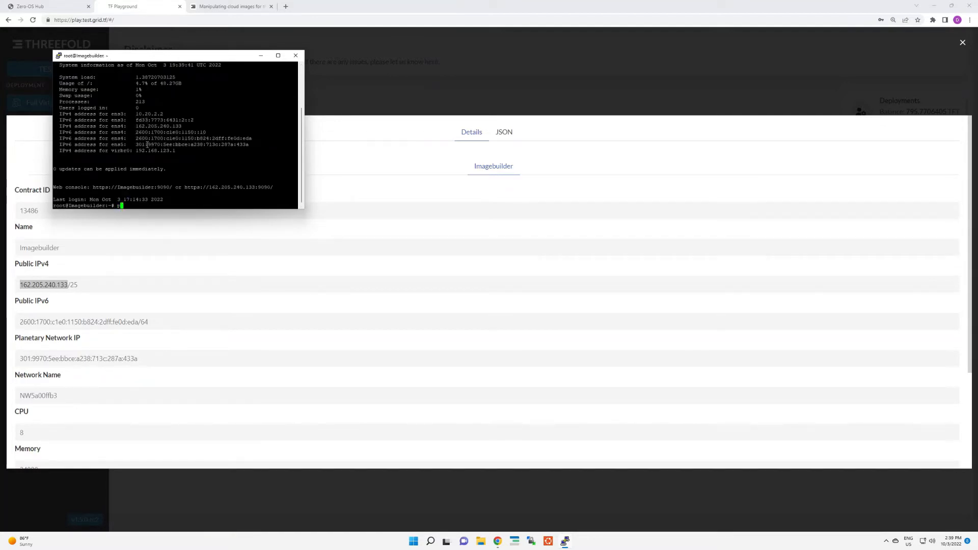
pyautogui.write('oot')
pyautogui.press('Return')
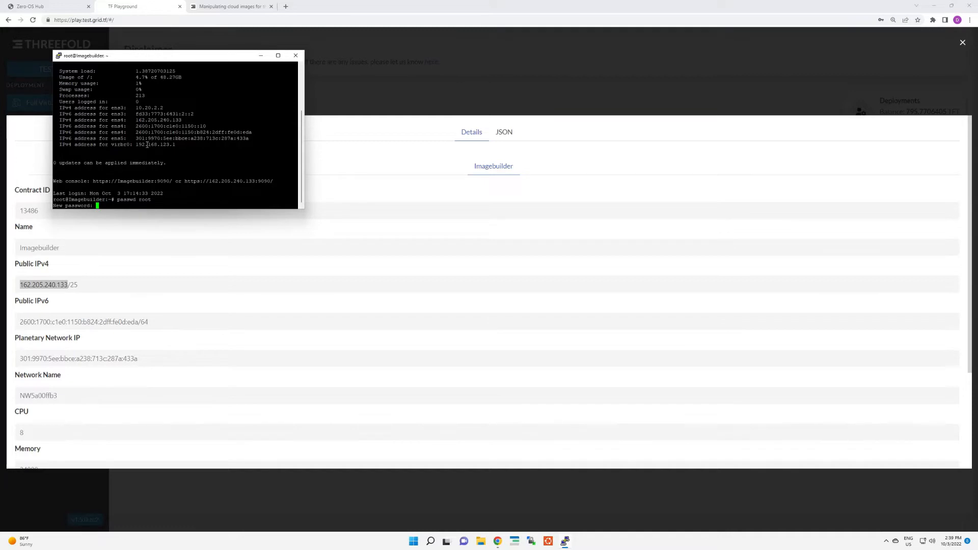
pyautogui.press('Return')
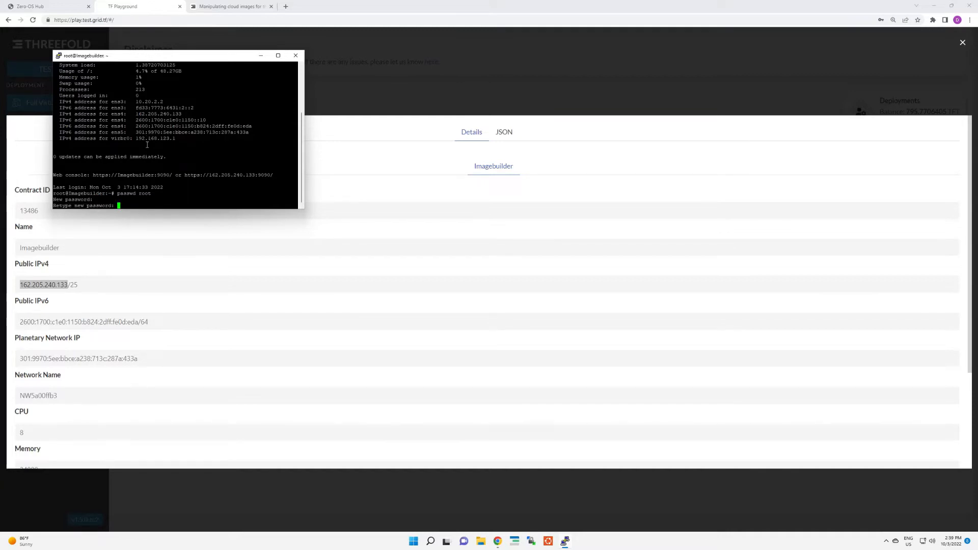
pyautogui.press('Return')
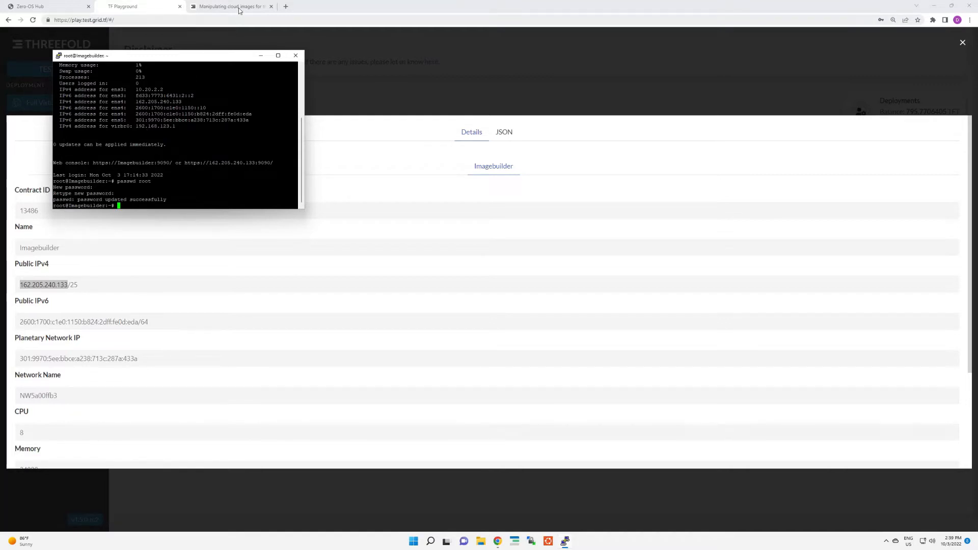
pyautogui.click(286, 6)
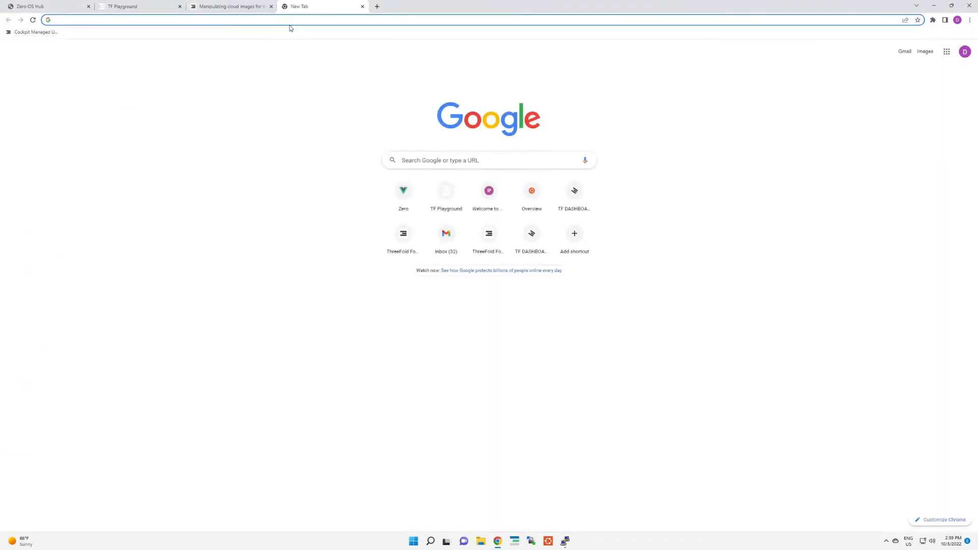
pyautogui.write('162.205.240.133:9090')
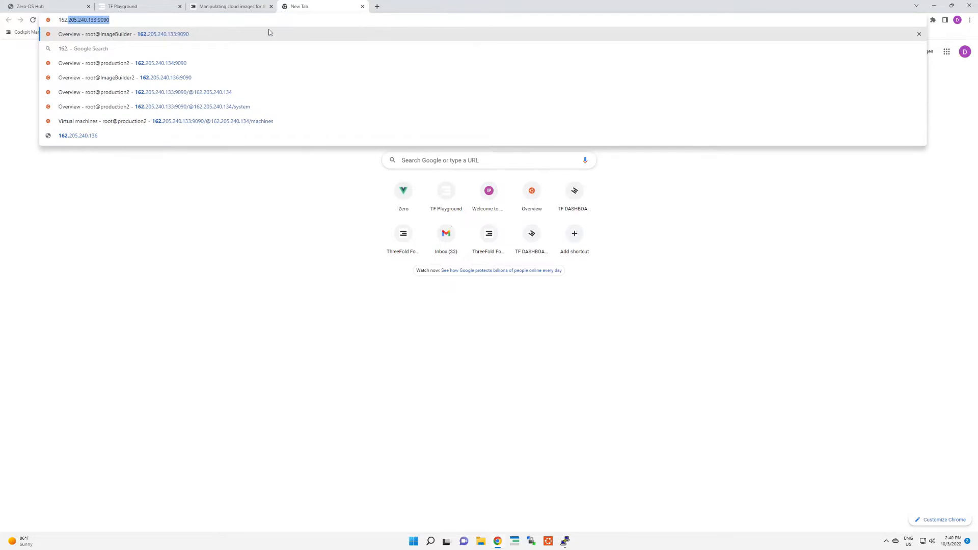
pyautogui.click(179, 38)
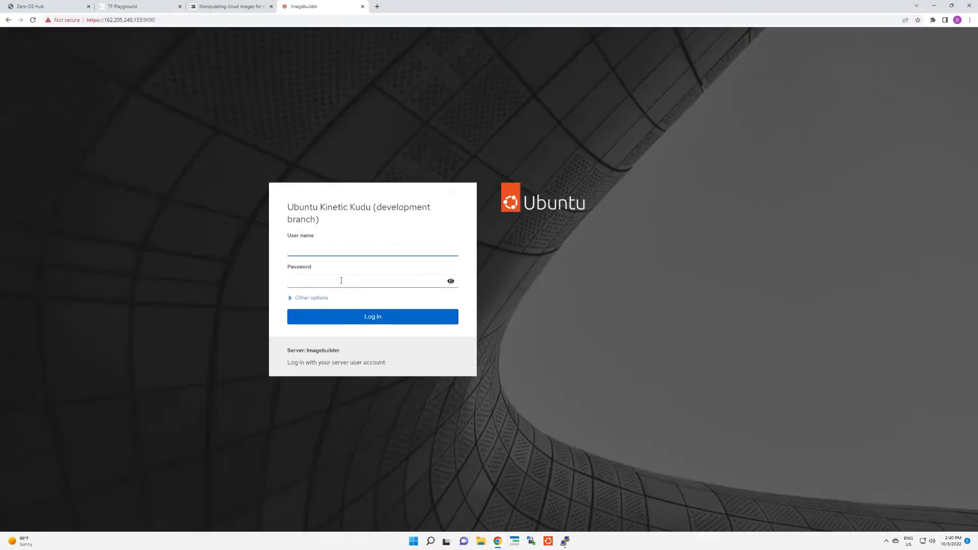
# Step: Log in to Cockpit with the user name root and the root account password
pyautogui.click(329, 251)
pyautogui.press('Escape')
pyautogui.write('root')
pyautogui.press('Tab')
pyautogui.write('••••')
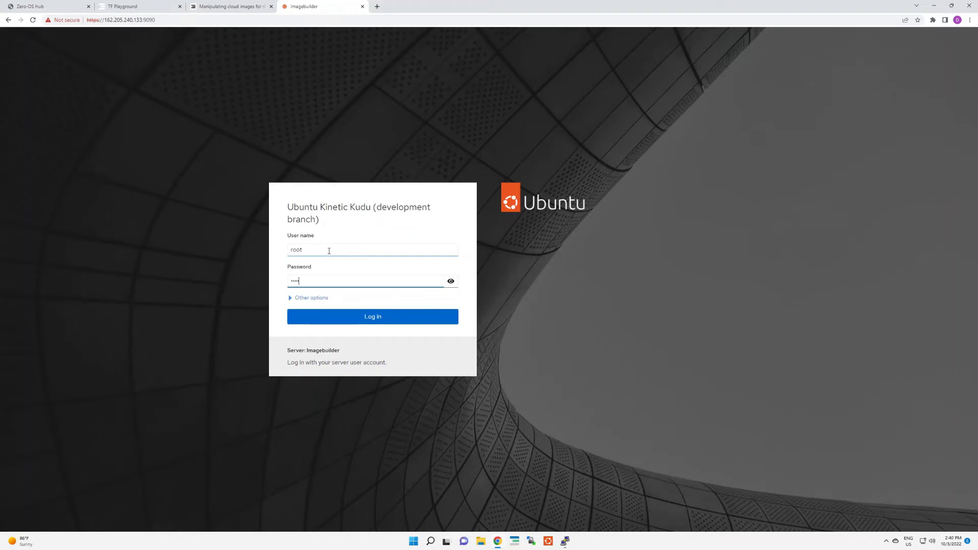
pyautogui.press('Return')
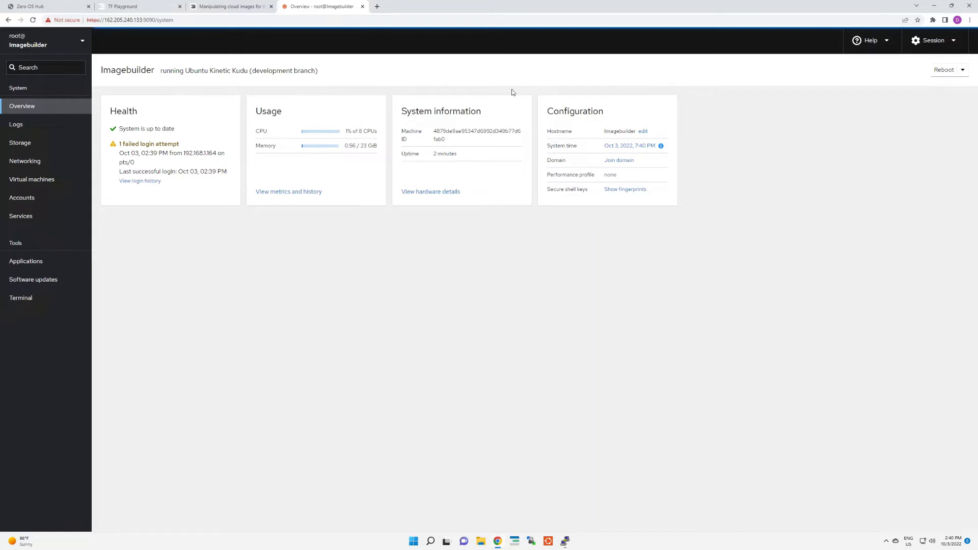
# Step: View the server's default web page at 162.205.240.133, without the port number, in another new browser tab
pyautogui.click(377, 6)
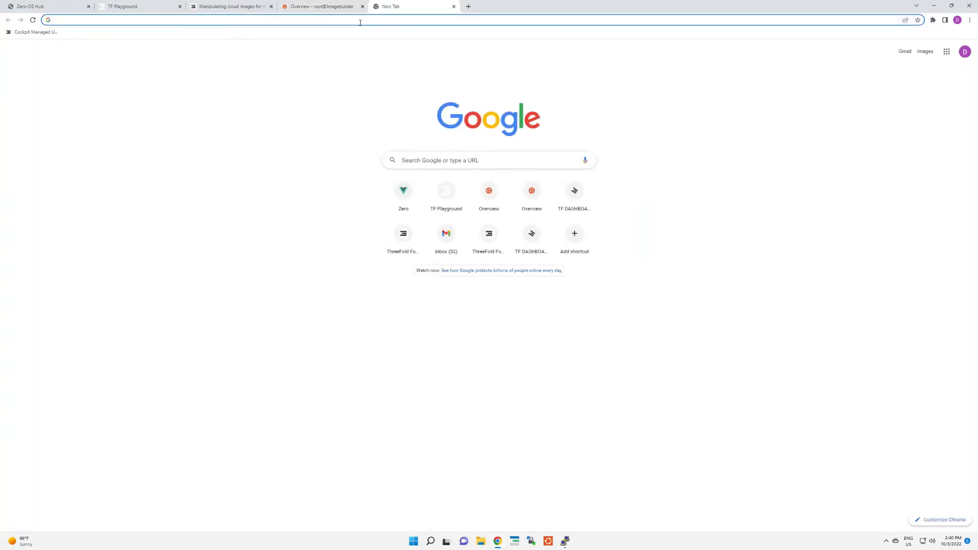
pyautogui.write('162.')
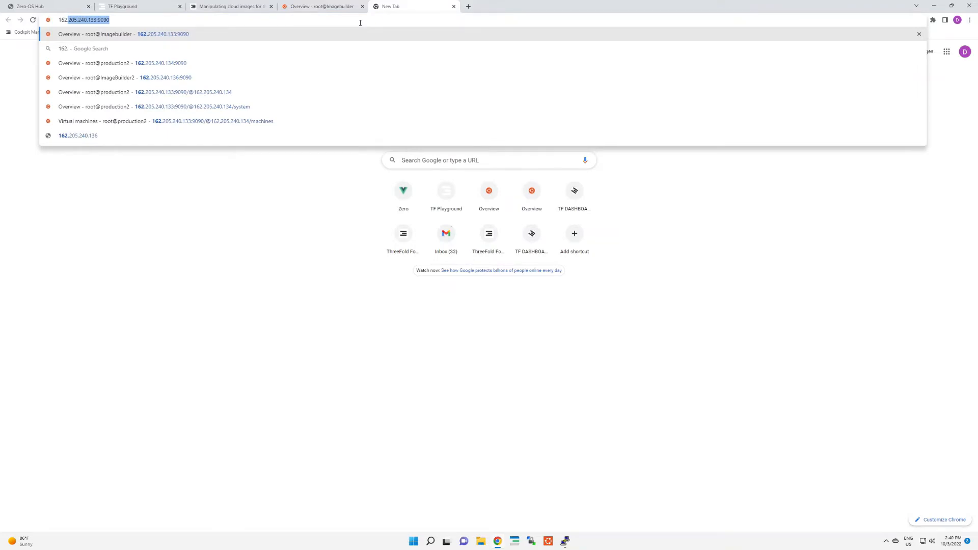
pyautogui.press('End')
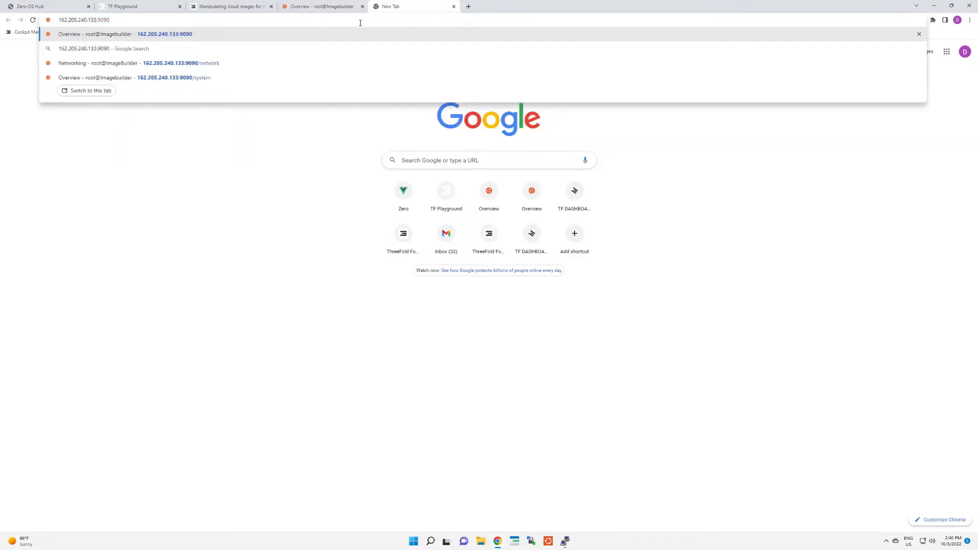
pyautogui.press('BackSpace')
pyautogui.press('BackSpace')
pyautogui.press('BackSpace')
pyautogui.press('BackSpace')
pyautogui.press('BackSpace')
pyautogui.press('Return')
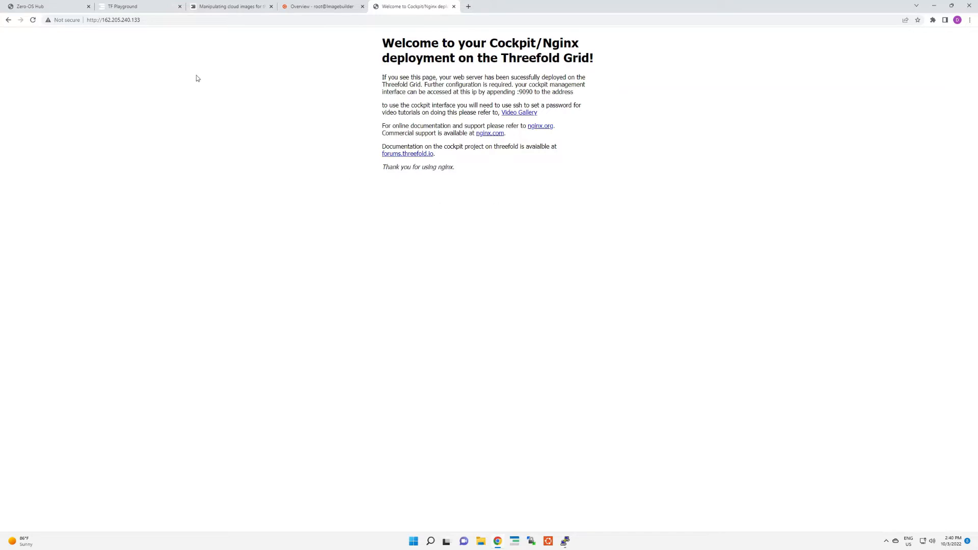
# Step: Open the Imagebuilder's terminal in Cockpit and copy the selected wget command from the forum guide
pyautogui.click(331, 8)
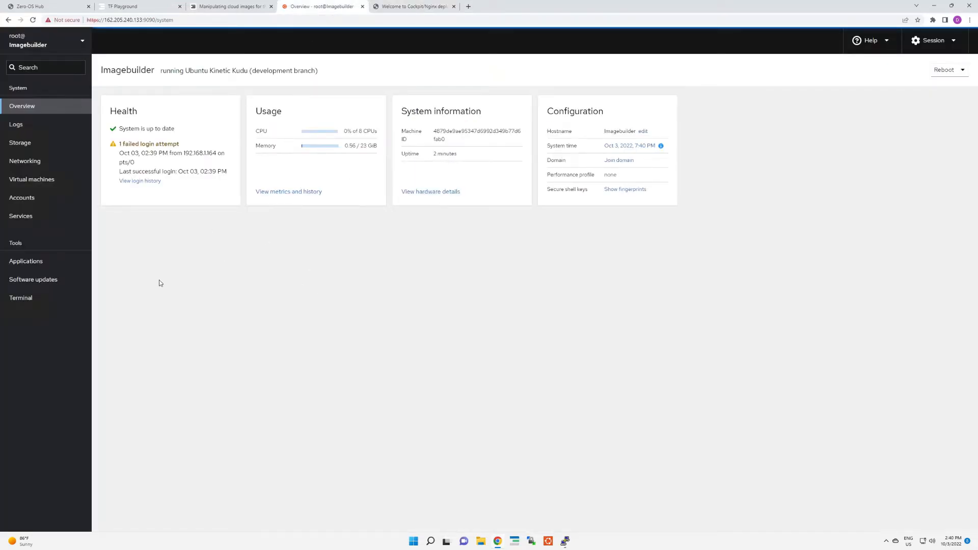
pyautogui.click(18, 299)
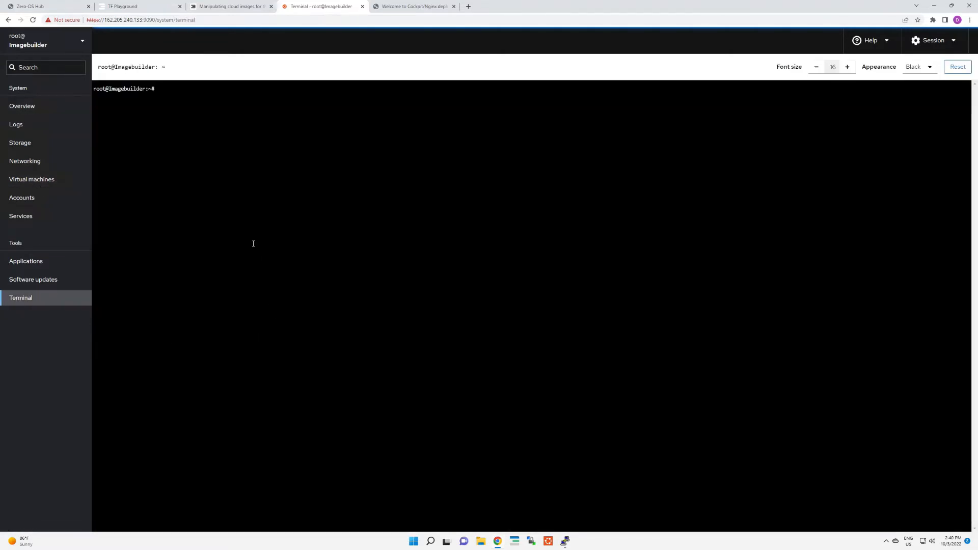
pyautogui.click(235, 5)
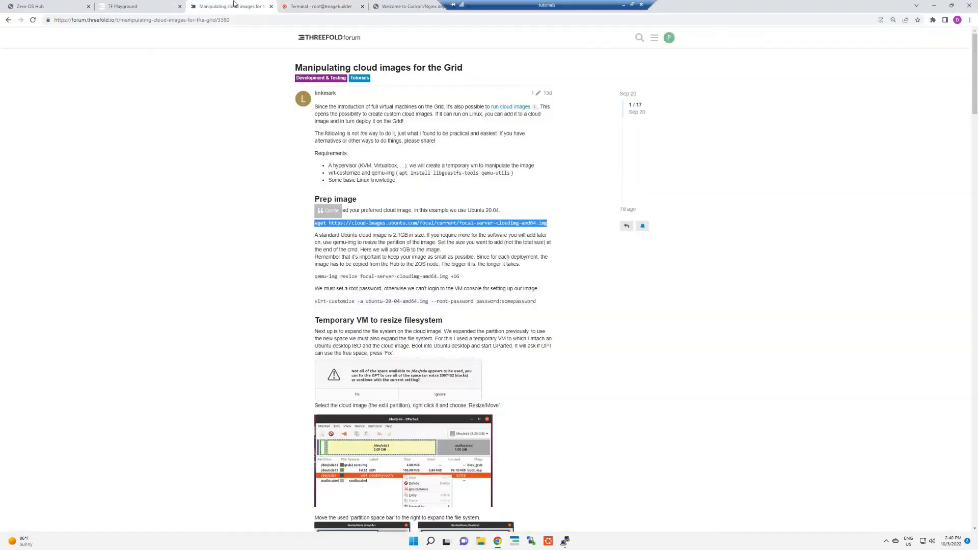
pyautogui.rightClick(357, 222)
pyautogui.click(374, 227)
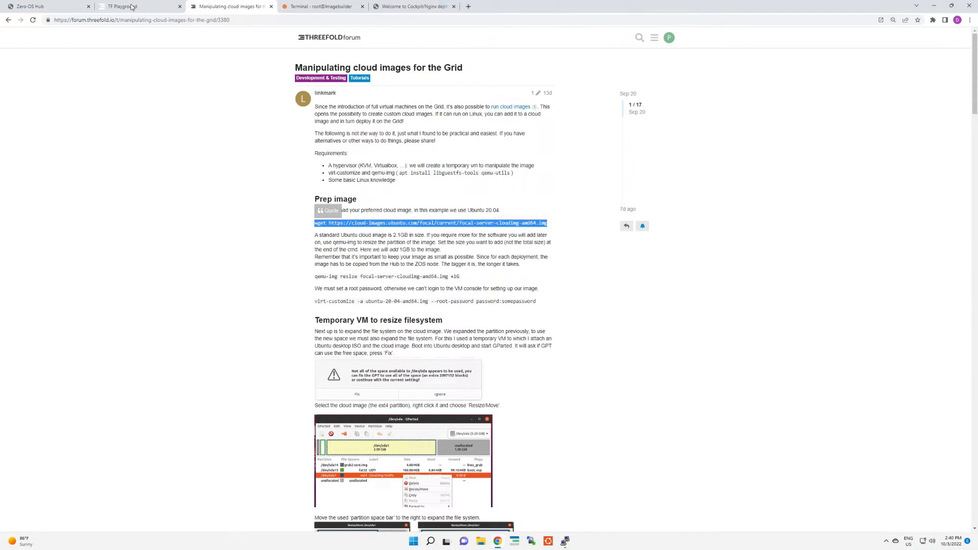
# Step: In the Cockpit terminal, change to the root directory / and run the copied wget command to download focal-server-cloudimg-amd64.img
pyautogui.click(314, 6)
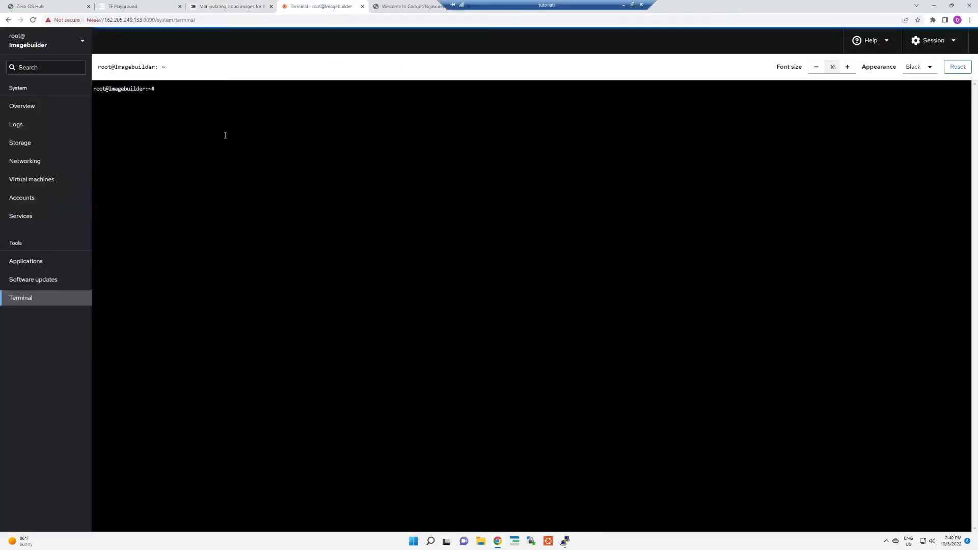
pyautogui.write('cd /')
pyautogui.press('Return')
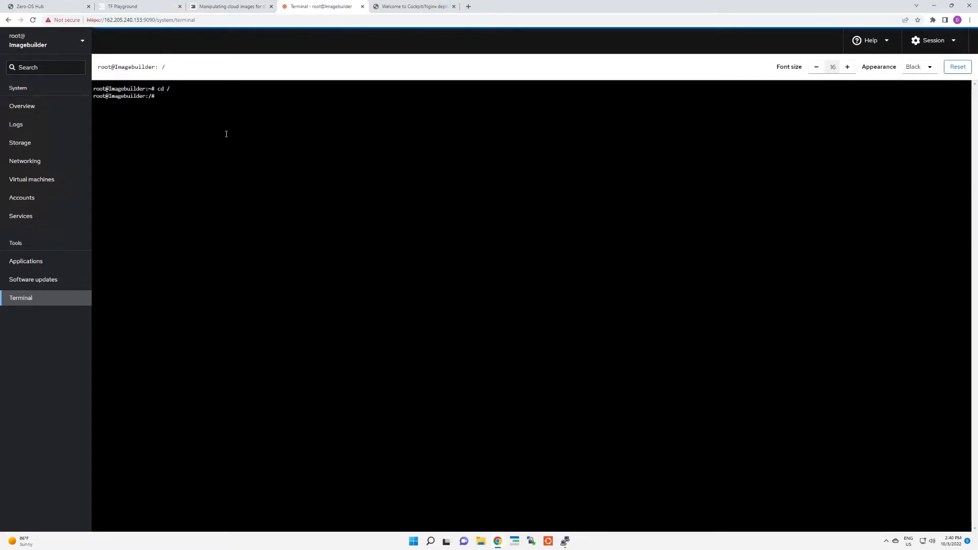
pyautogui.rightClick(225, 135)
pyautogui.click(239, 154)
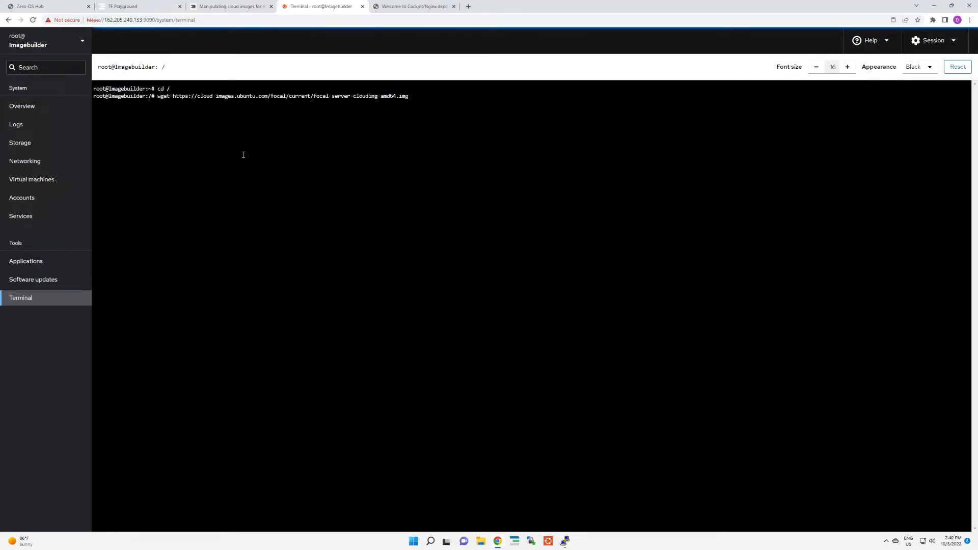
pyautogui.press('Return')
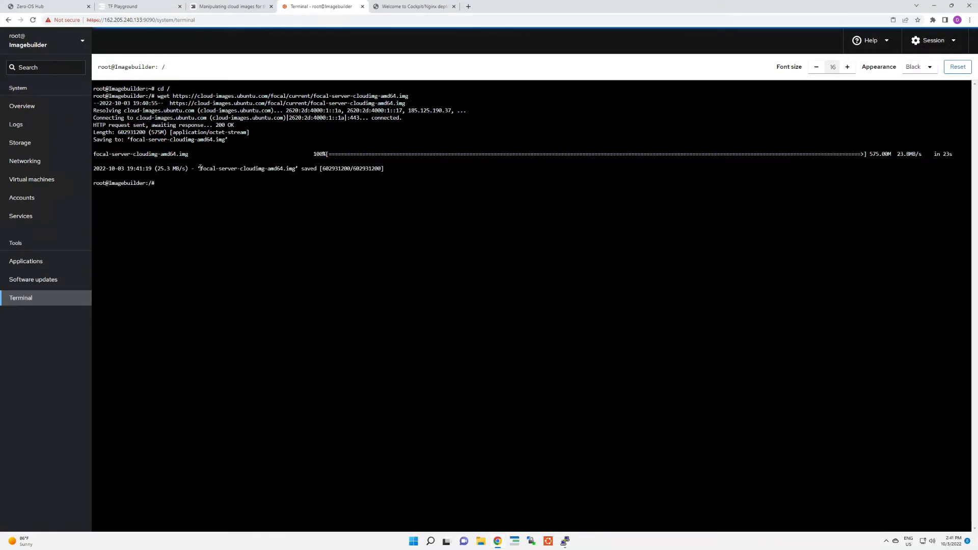
# Step: Start creating a new virtual machine in Cockpit and name it 2004cloud
pyautogui.click(38, 182)
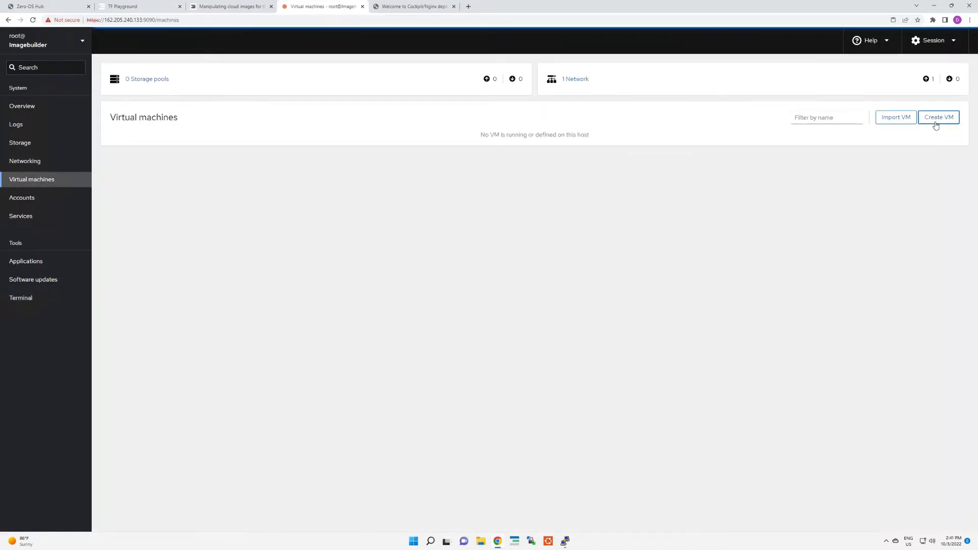
pyautogui.click(936, 118)
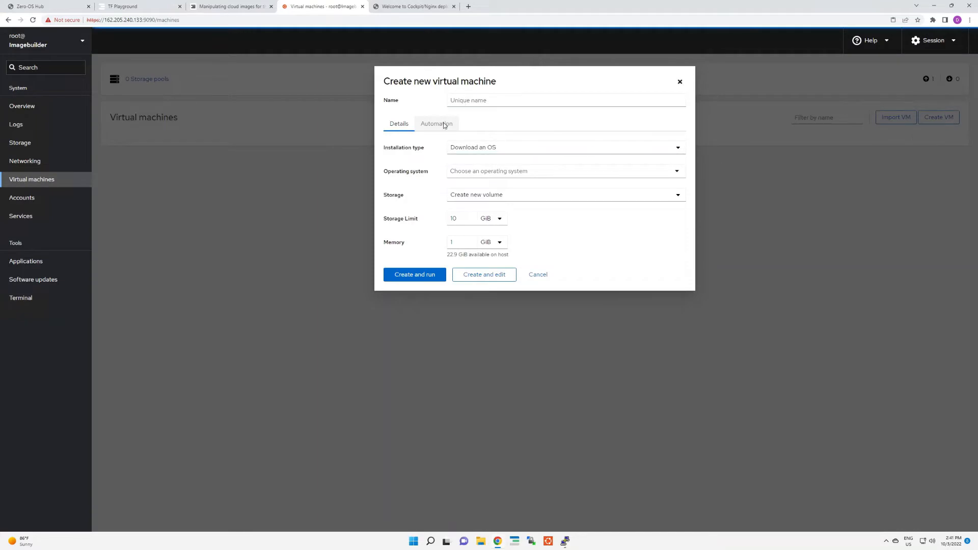
pyautogui.click(505, 102)
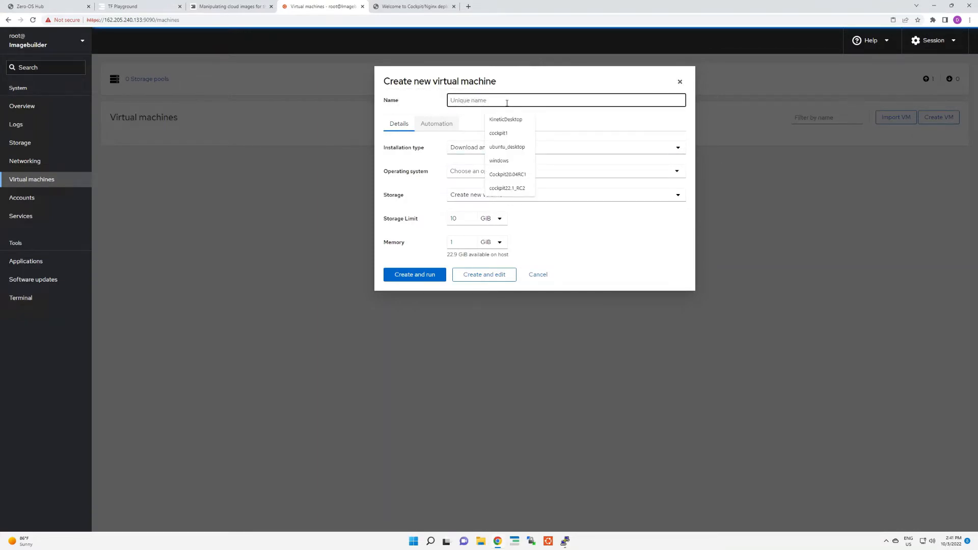
pyautogui.write('20.04')
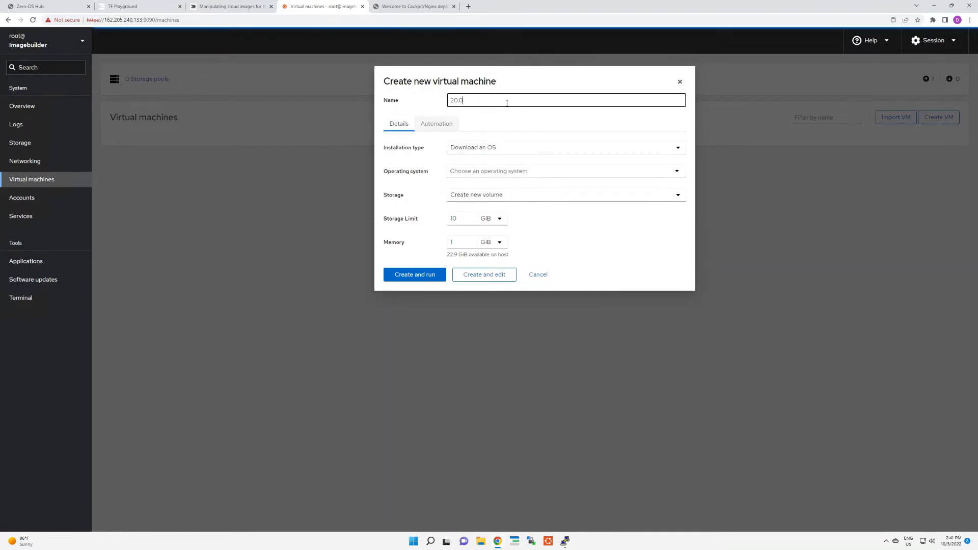
pyautogui.press('BackSpace')
pyautogui.press('BackSpace')
pyautogui.press('BackSpace')
pyautogui.write('04cloud')
# Step: Set the installation type to Cloud base image and the installation source to /focal-server-cloudimg-amd64.img
pyautogui.click(484, 148)
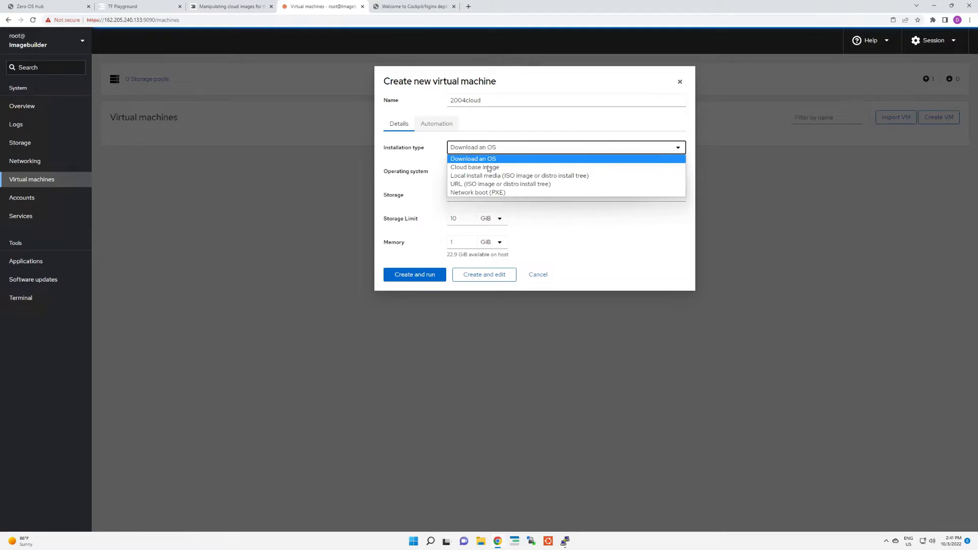
pyautogui.click(488, 168)
pyautogui.click(486, 170)
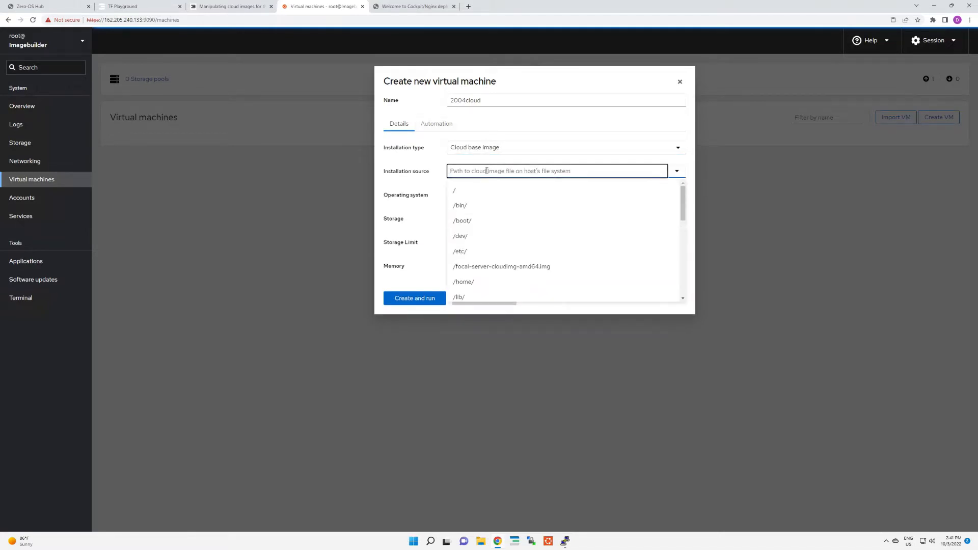
pyautogui.write('/')
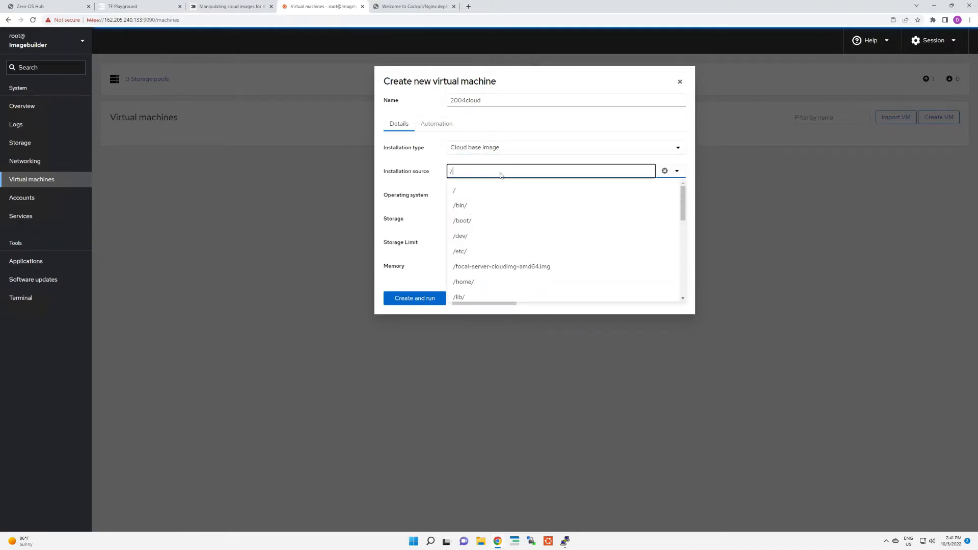
pyautogui.click(511, 266)
# Step: Choose Ubuntu 20.04 LTS (Focal Fossa) as the new machine's operating system
pyautogui.click(474, 195)
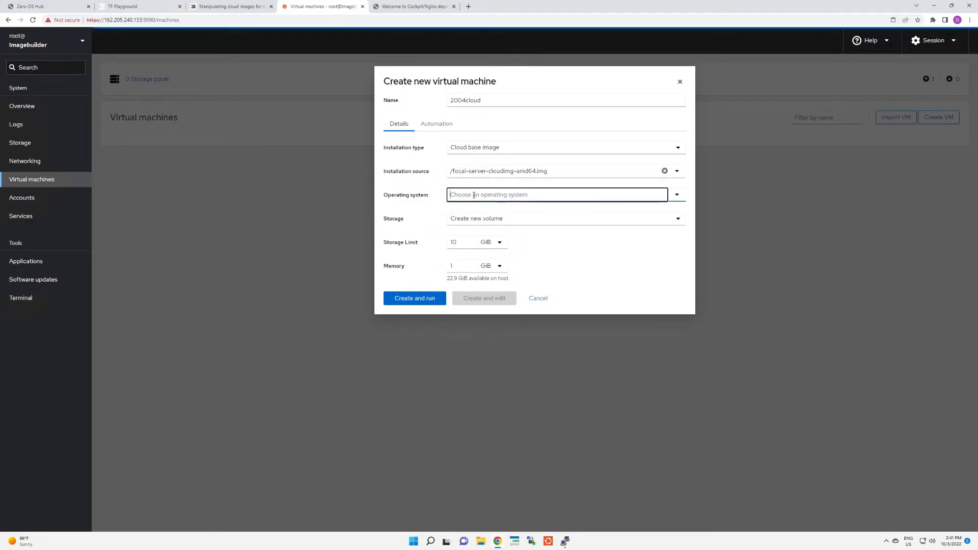
pyautogui.write('foc')
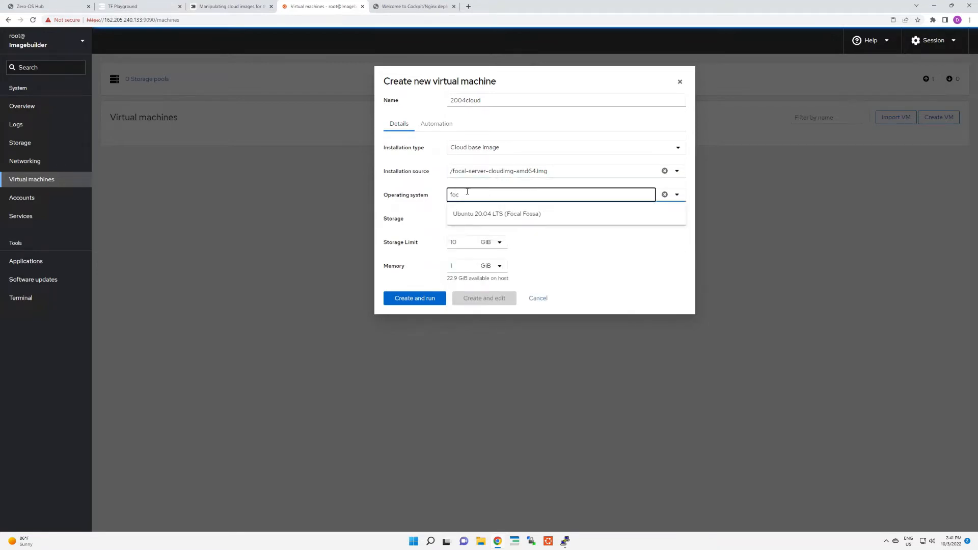
pyautogui.click(484, 214)
# Step: Set the new machine's storage limit to 2500 MiB and its memory to 10 GiB
pyautogui.doubleClick(452, 242)
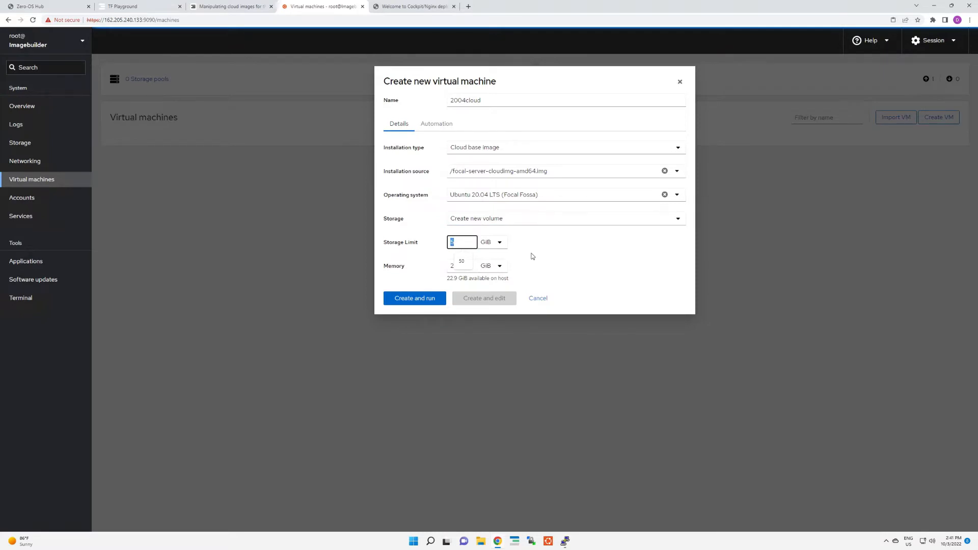
pyautogui.write('2')
pyautogui.click(492, 243)
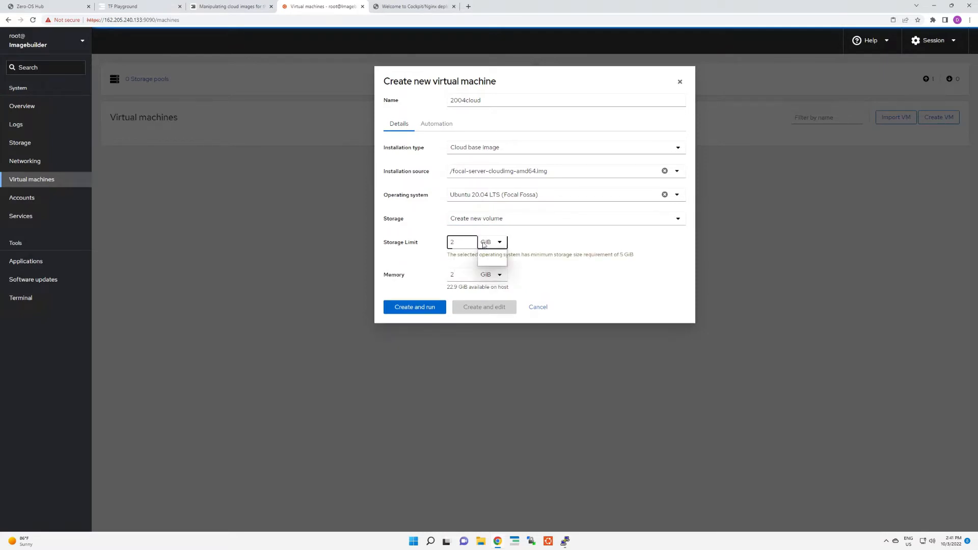
pyautogui.click(486, 258)
pyautogui.click(487, 245)
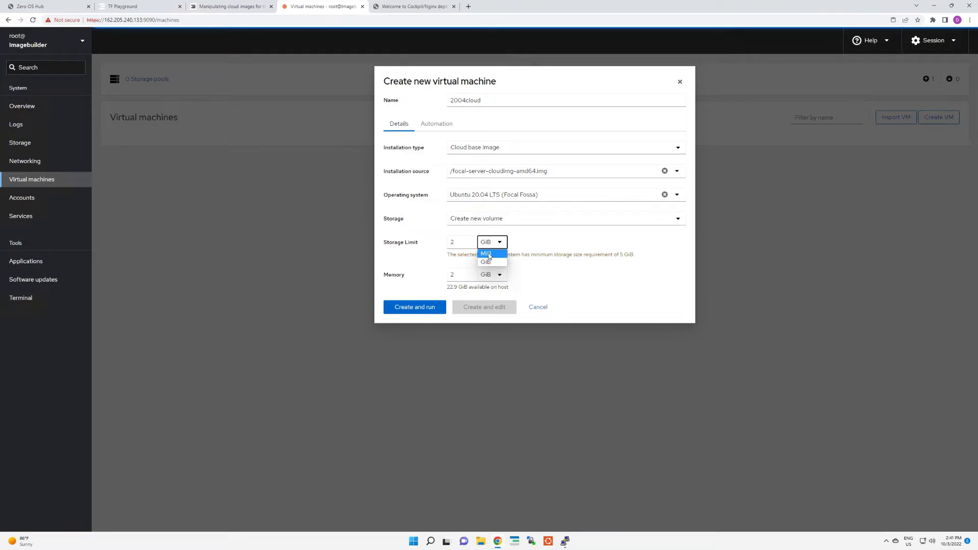
pyautogui.click(486, 253)
pyautogui.moveTo(467, 244); pyautogui.dragTo(450, 243)
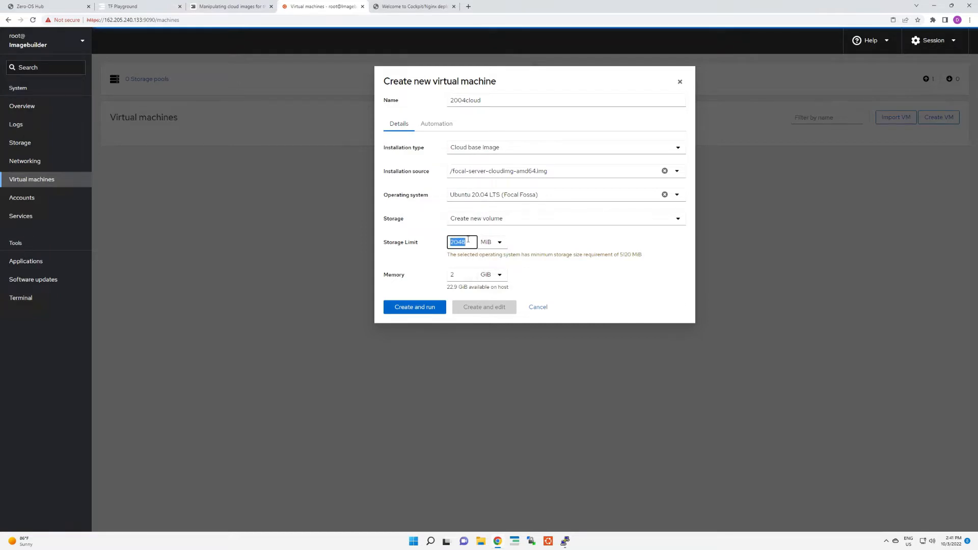
pyautogui.write('2500')
pyautogui.doubleClick(452, 276)
pyautogui.write('10')
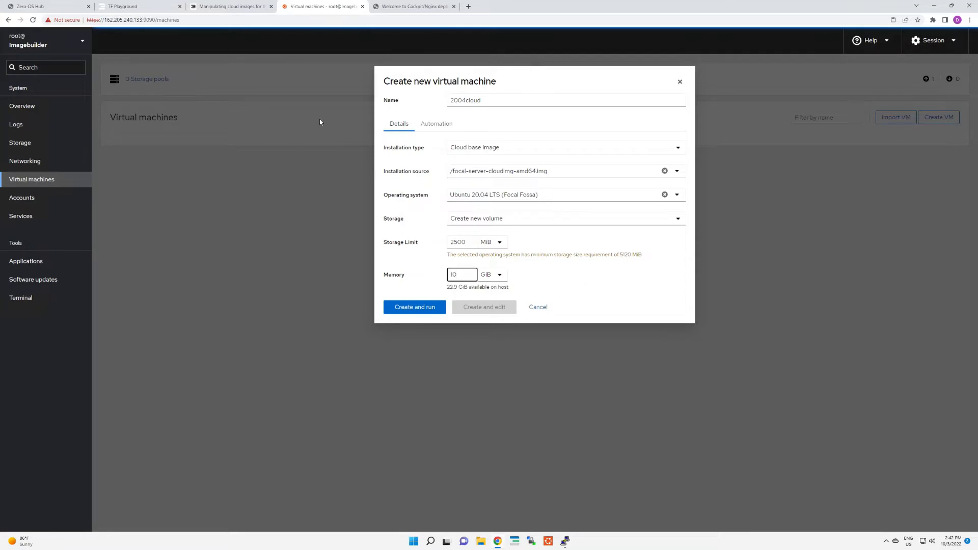
# Step: Create and run 2004cloud with the root password entered for unattended installation, and open the machine's details page
pyautogui.click(437, 124)
pyautogui.click(470, 167)
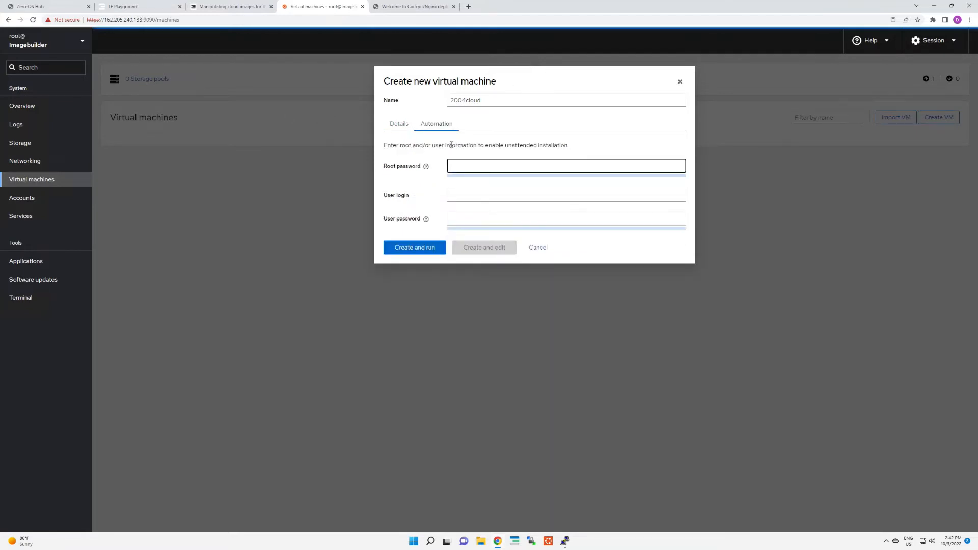
pyautogui.write('••••••••••')
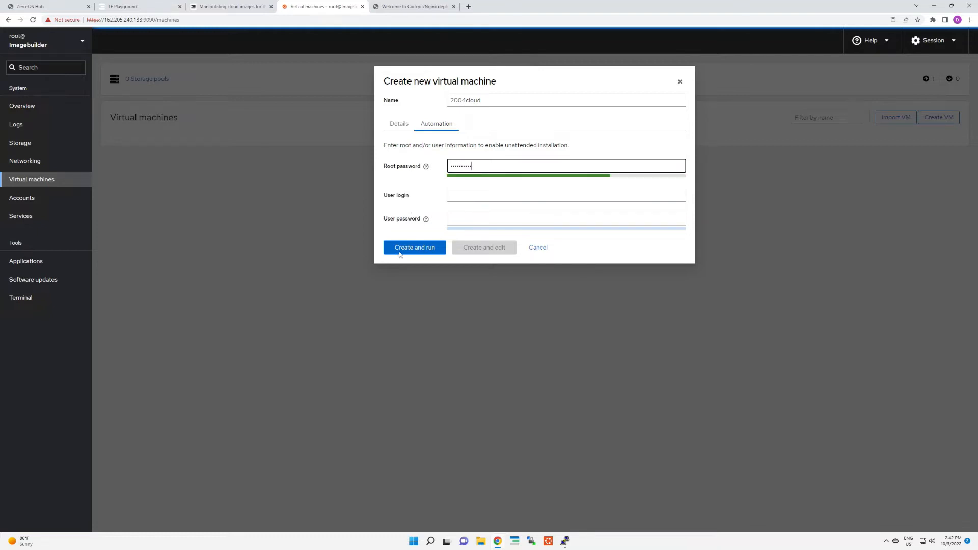
pyautogui.click(400, 252)
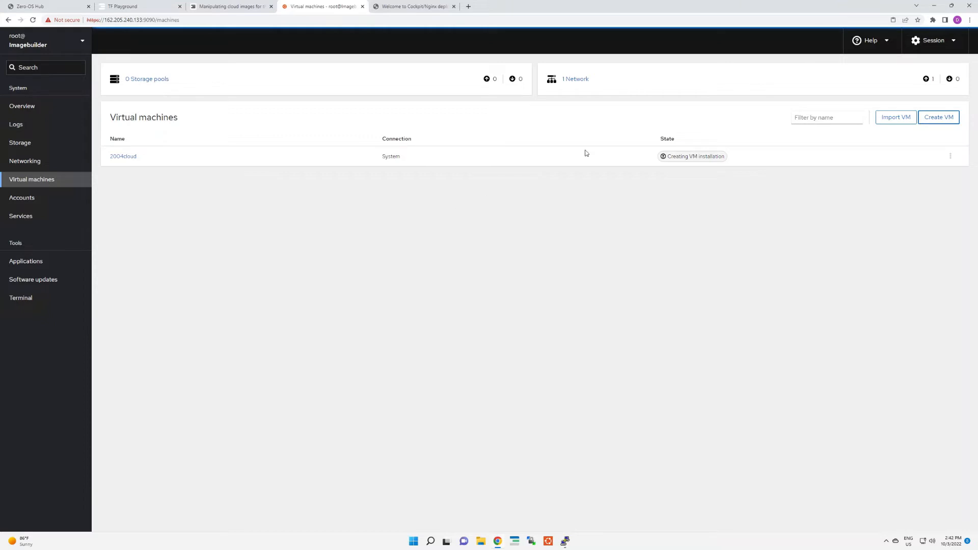
pyautogui.click(116, 159)
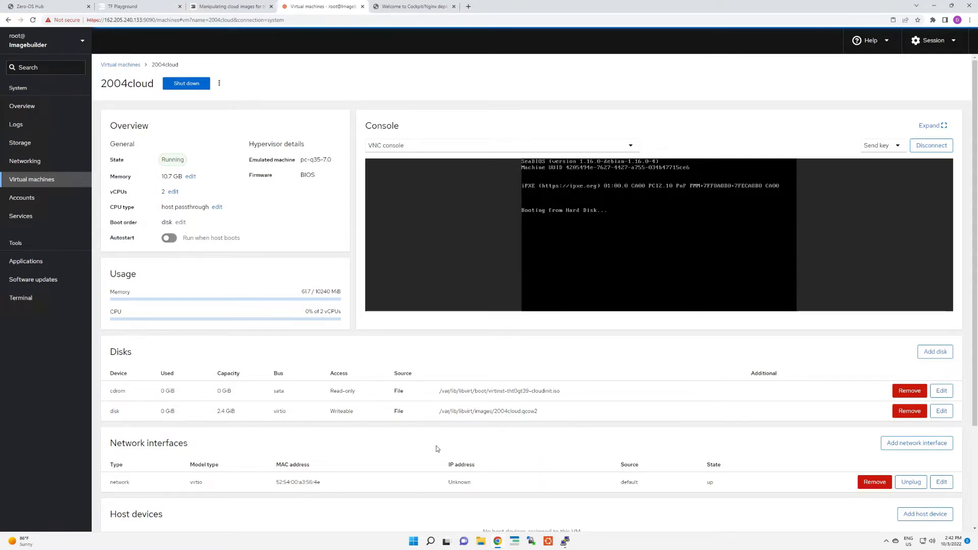
pyautogui.scroll(-1, 518, 421)
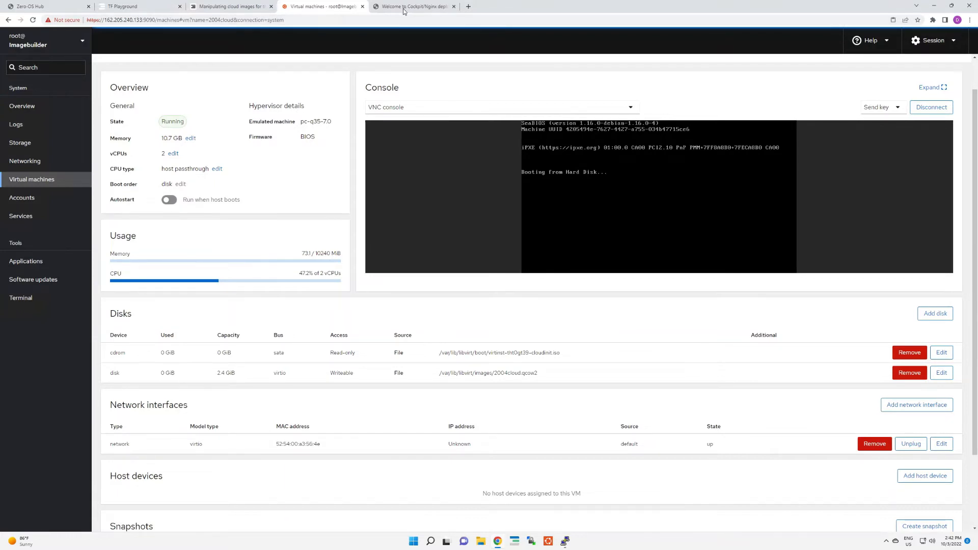
# Step: Load Cockpit at 162.205.240.133:9090 in the welcome page's browser tab and open the Imagebuilder's terminal there
pyautogui.click(438, 7)
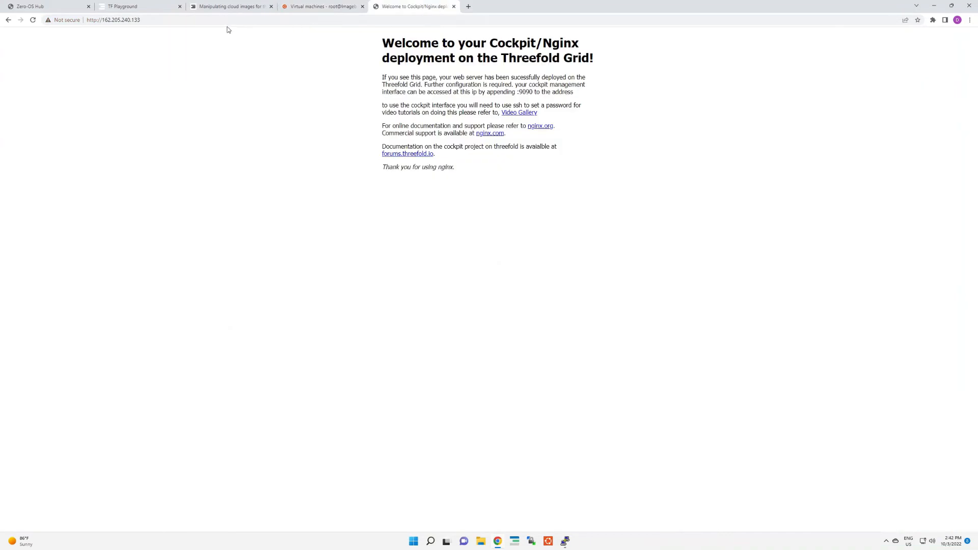
pyautogui.click(211, 17)
pyautogui.click(215, 21)
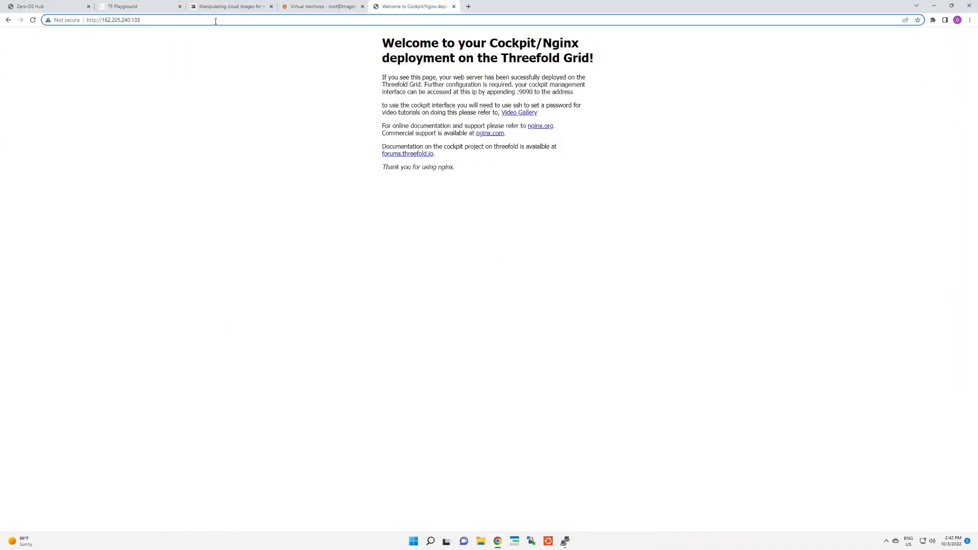
pyautogui.write(':9090')
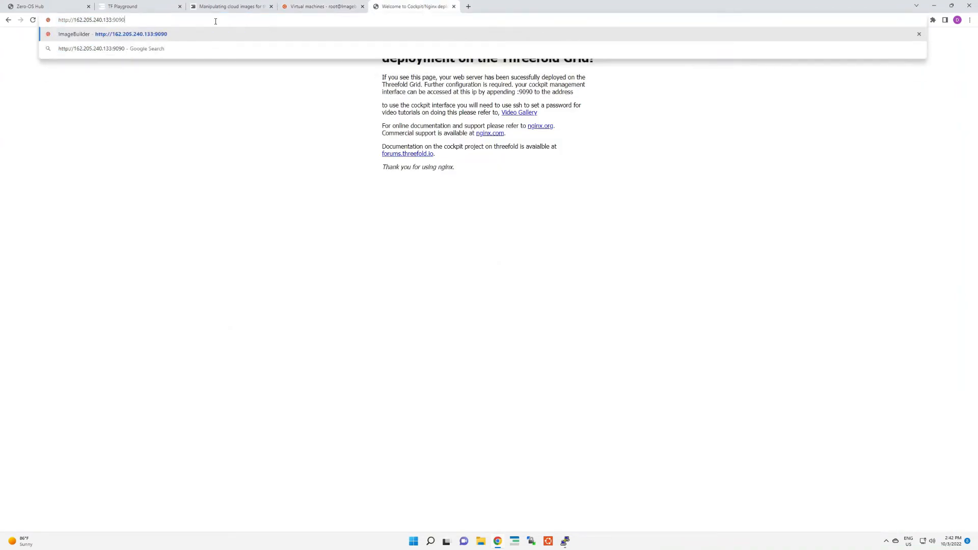
pyautogui.press('Return')
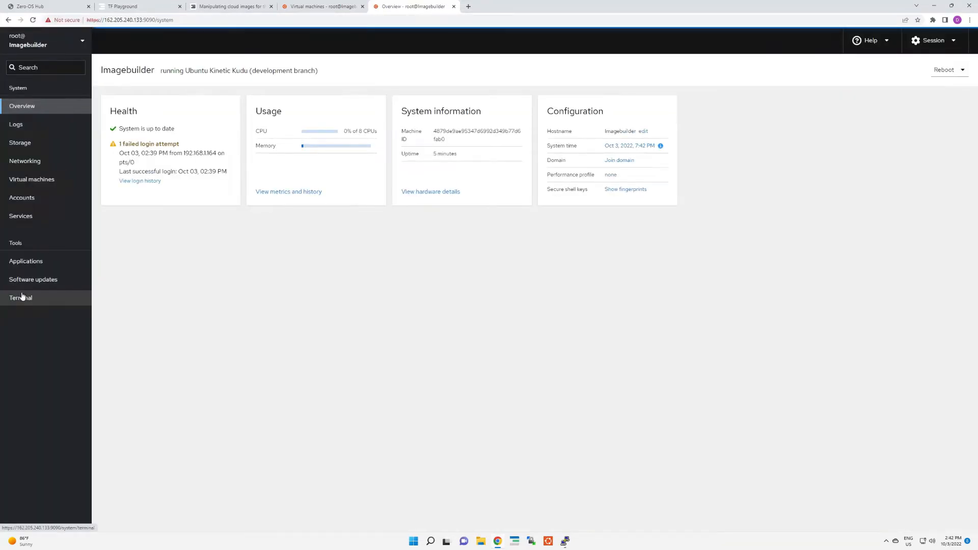
pyautogui.click(21, 298)
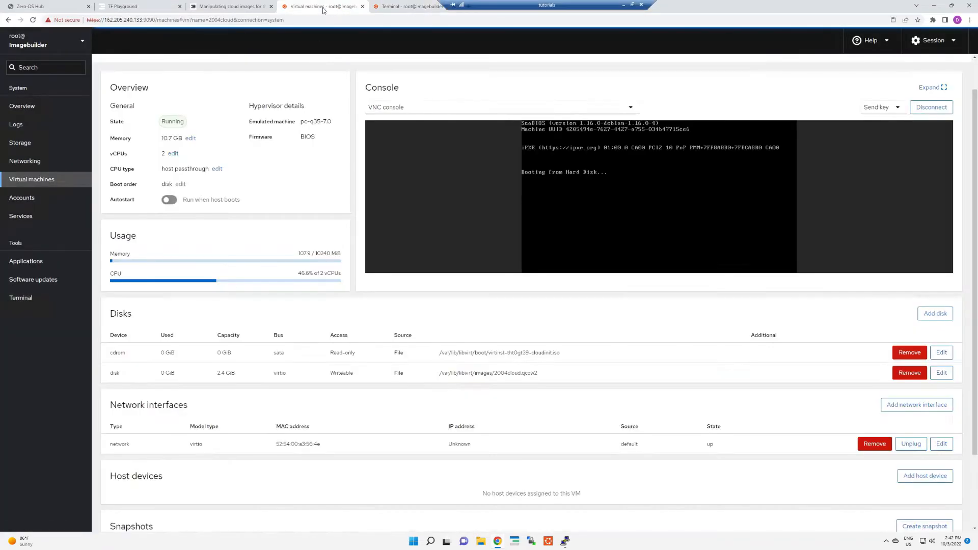
# Step: Return to the 2004cloud machine's console and log in as root with the root password
pyautogui.click(325, 6)
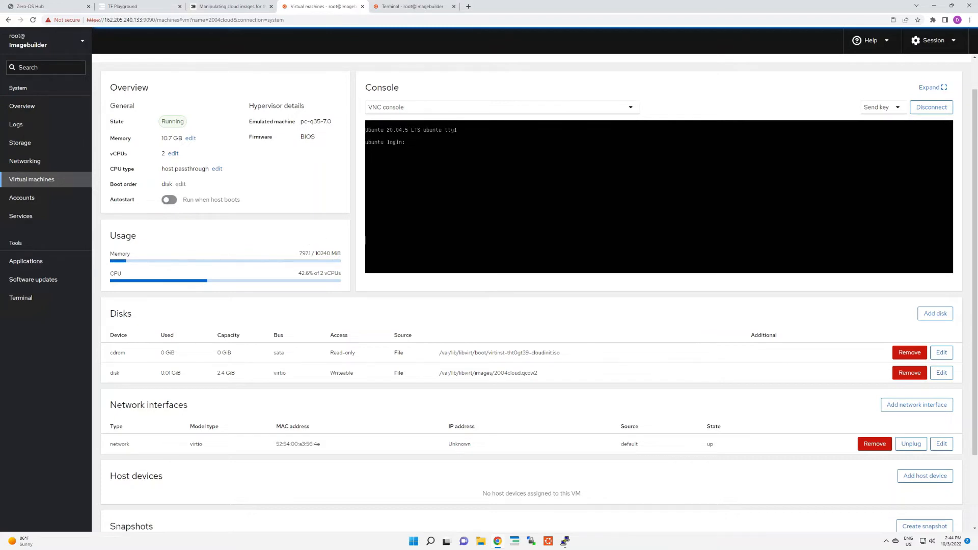
pyautogui.write('oot')
pyautogui.press('Return')
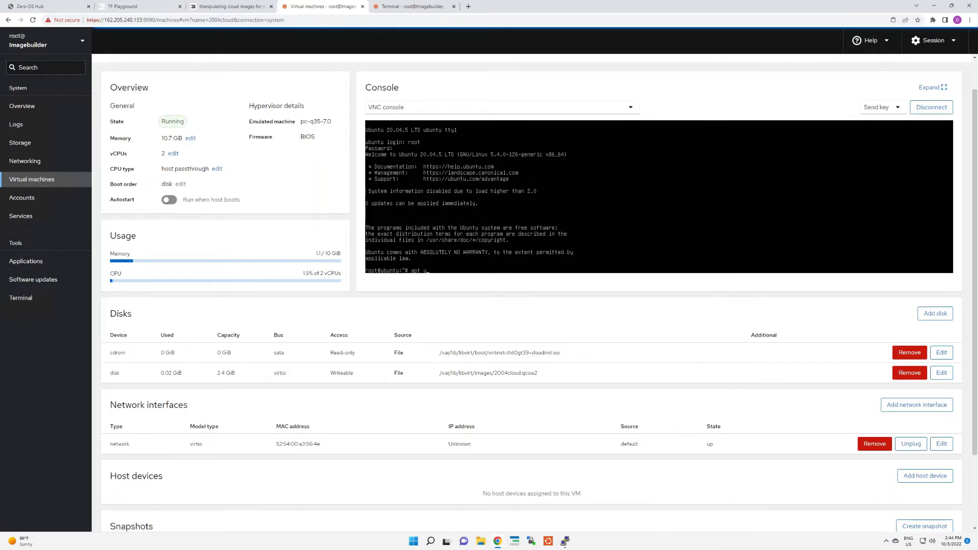
# Step: Run apt update in the 2004cloud console and install Cockpit with apt install cockpit, accepting the additional packages
pyautogui.write('pdate')
pyautogui.press('Return')
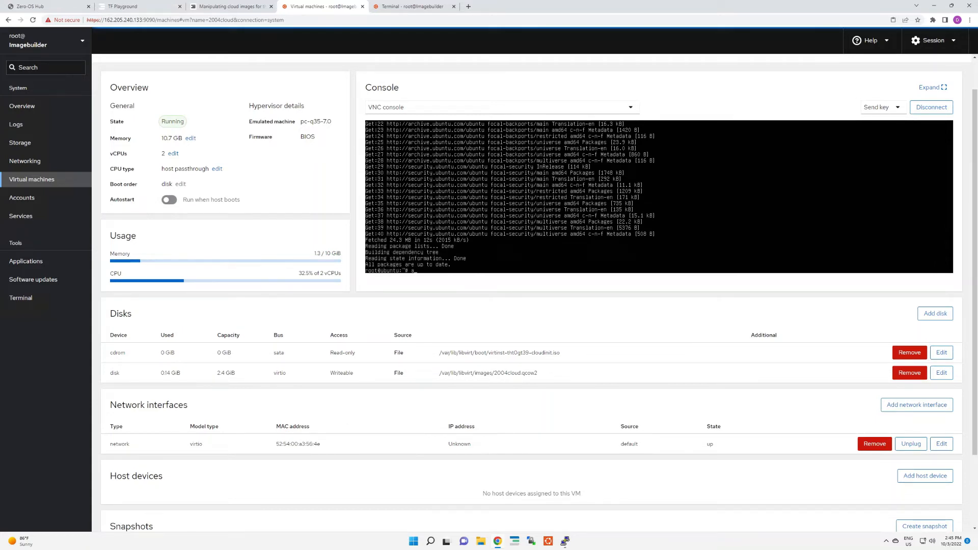
pyautogui.write('pt install cockpit')
pyautogui.press('Return')
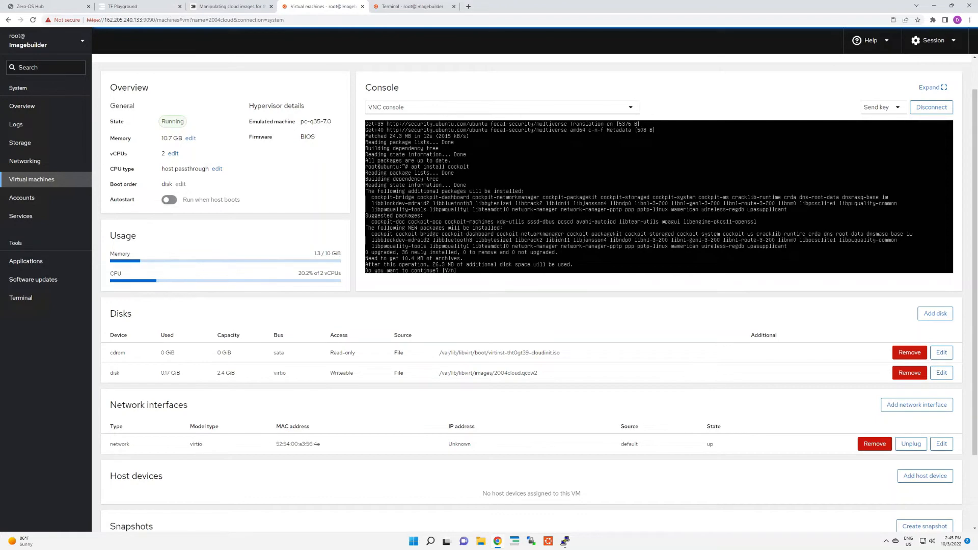
pyautogui.press('Return')
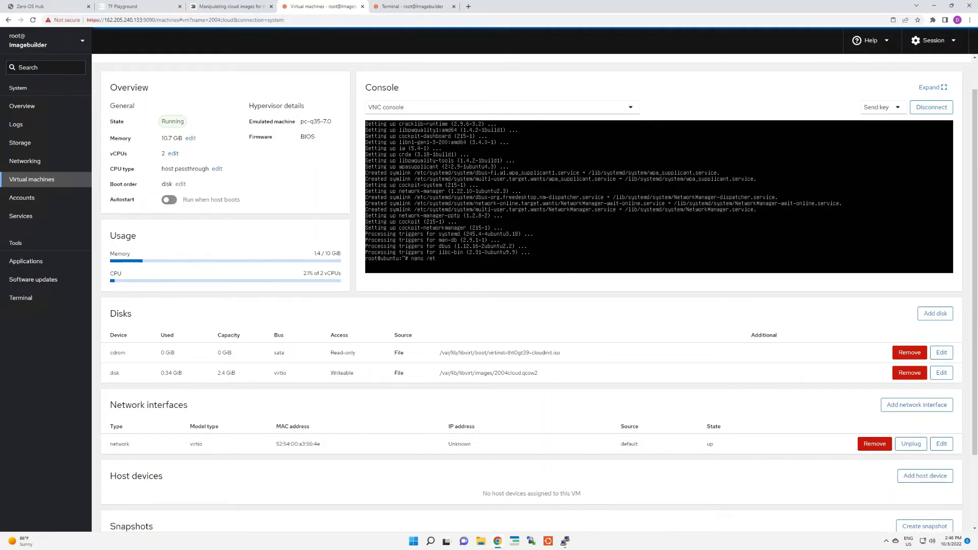
# Step: Open the SSH server configuration file /etc/ssh/sshd_config in nano
pyautogui.write('etc/sss')
pyautogui.press('BackSpace')
pyautogui.write('h/sshd_config')
pyautogui.press('Return')
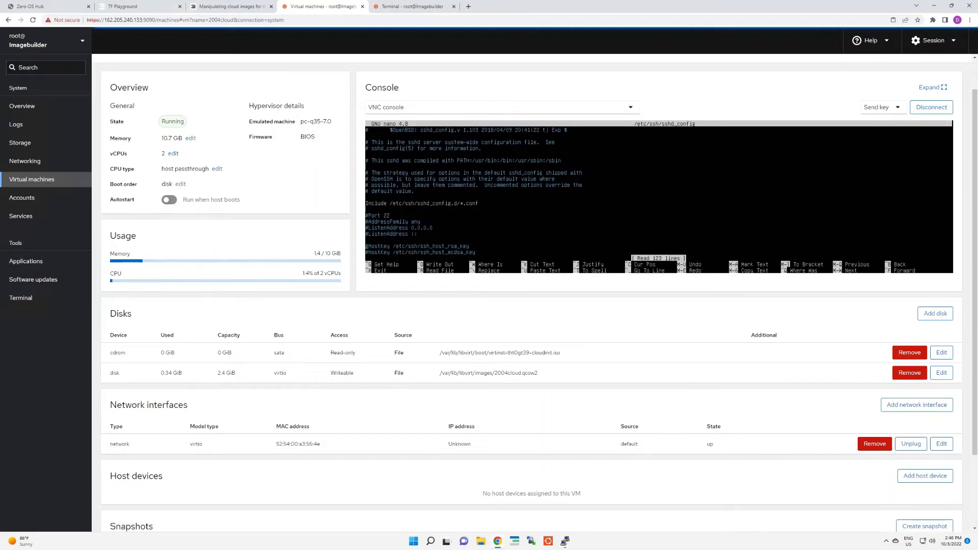
# Step: Uncomment the PermitRootLogin prohibit-password and PubkeyAuthentication yes lines in sshd_config
pyautogui.press('Down')
pyautogui.press('Down')
pyautogui.press('Down')
pyautogui.press('Down')
pyautogui.press('Down')
pyautogui.press('Down')
pyautogui.press('Down')
pyautogui.press('Down')
pyautogui.press('Down')
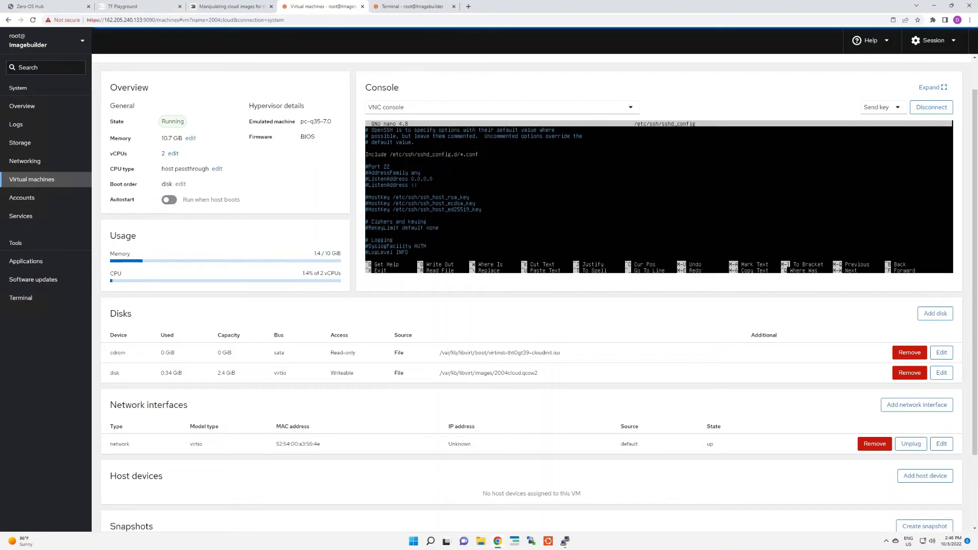
pyautogui.press('Down')
pyautogui.press('Down')
pyautogui.press('Down')
pyautogui.press('Down')
pyautogui.press('Down')
pyautogui.press('Down')
pyautogui.press('Down')
pyautogui.press('Down')
pyautogui.press('Down')
pyautogui.press('Down')
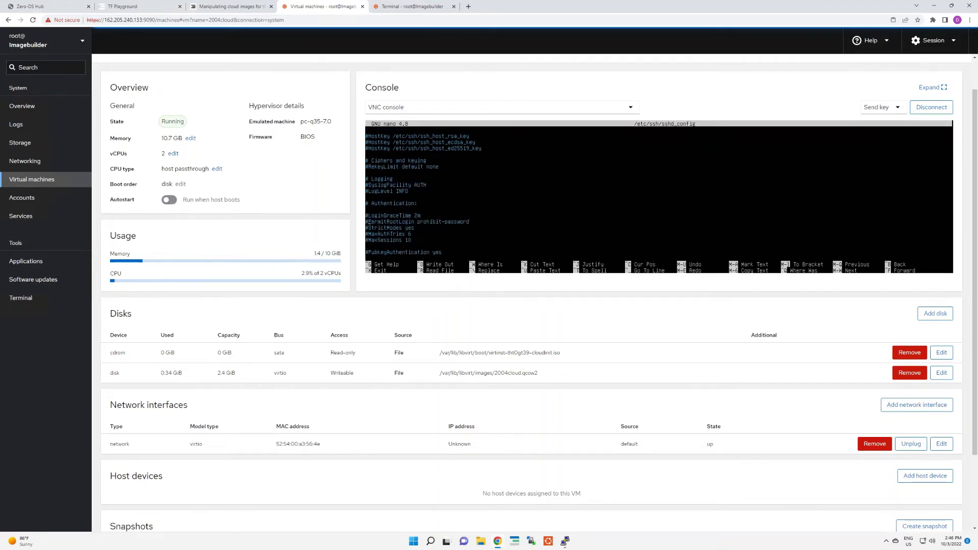
pyautogui.press('BackSpace')
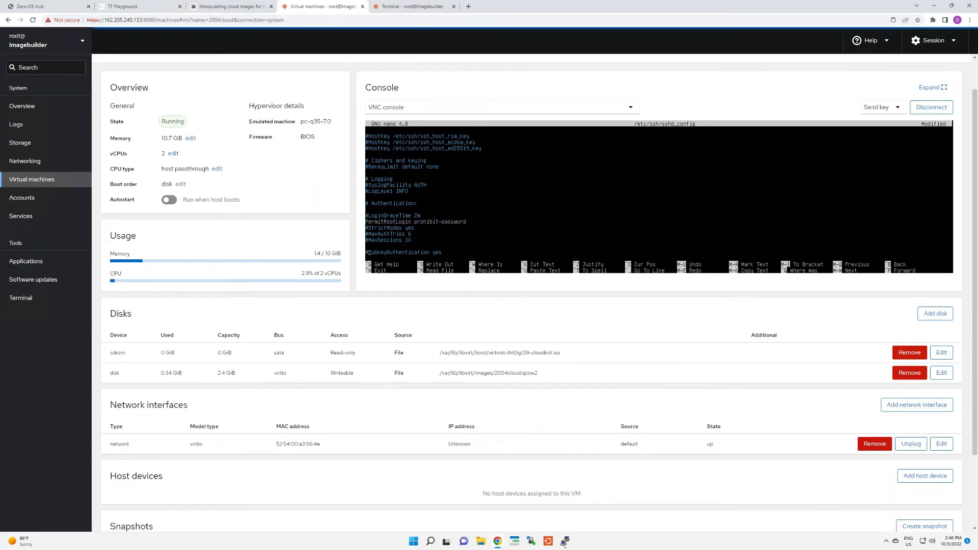
pyautogui.press('Delete')
# Step: Uncomment the AuthorizedKeysFile line, save sshd_config under its existing name and exit nano
pyautogui.press('Down')
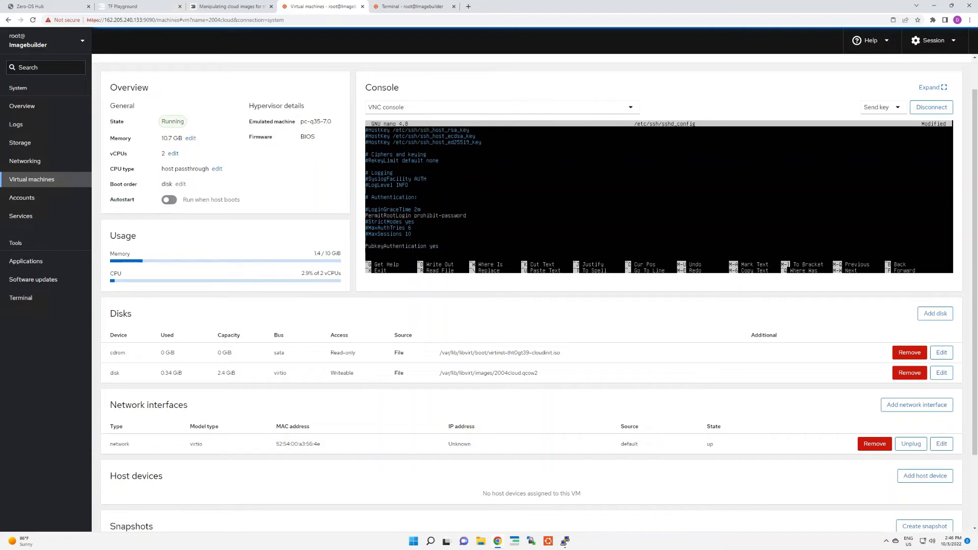
pyautogui.press('Down')
pyautogui.press('Down')
pyautogui.press('Down')
pyautogui.press('Down')
pyautogui.press('Down')
pyautogui.press('Down')
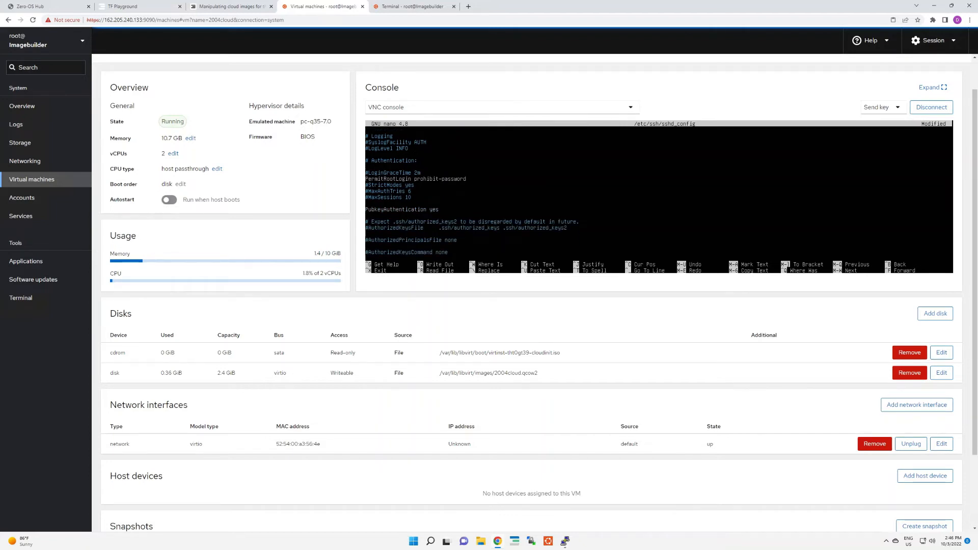
pyautogui.press('Delete')
pyautogui.hotkey('ctrl', 'x')
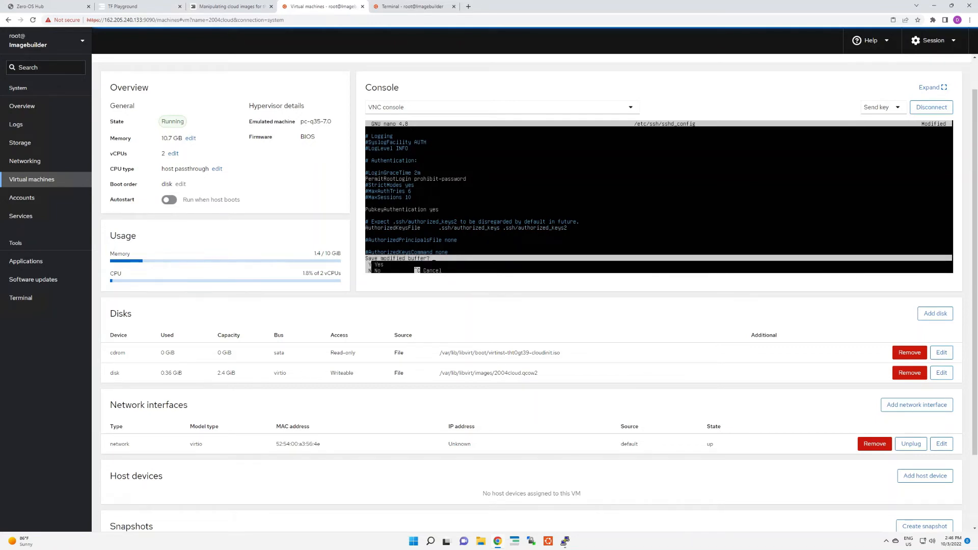
pyautogui.press('y')
pyautogui.press('Return')
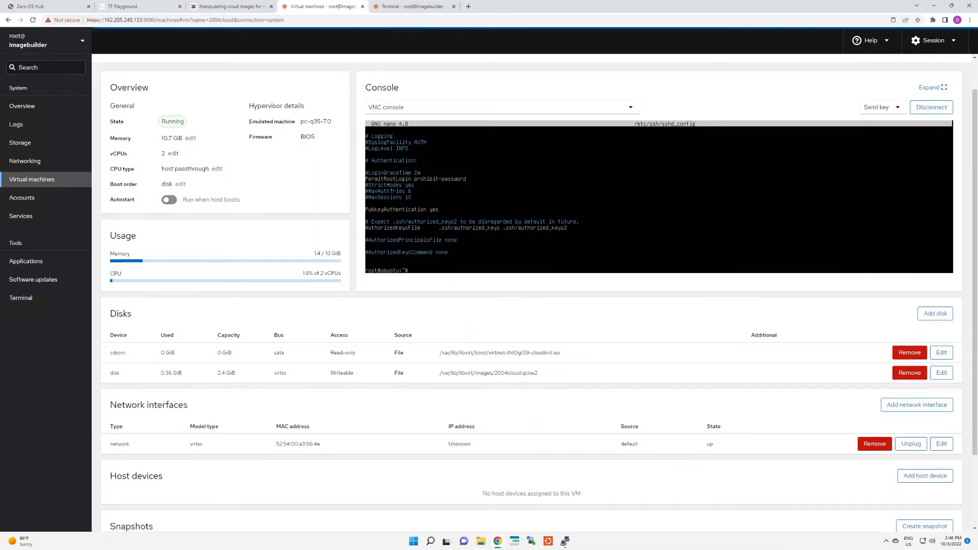
# Step: Enable the SSH service at boot in the 2004cloud console with systemctl enable ssh.service
pyautogui.write('systemctl enable ssh.ser')
pyautogui.press('Return')
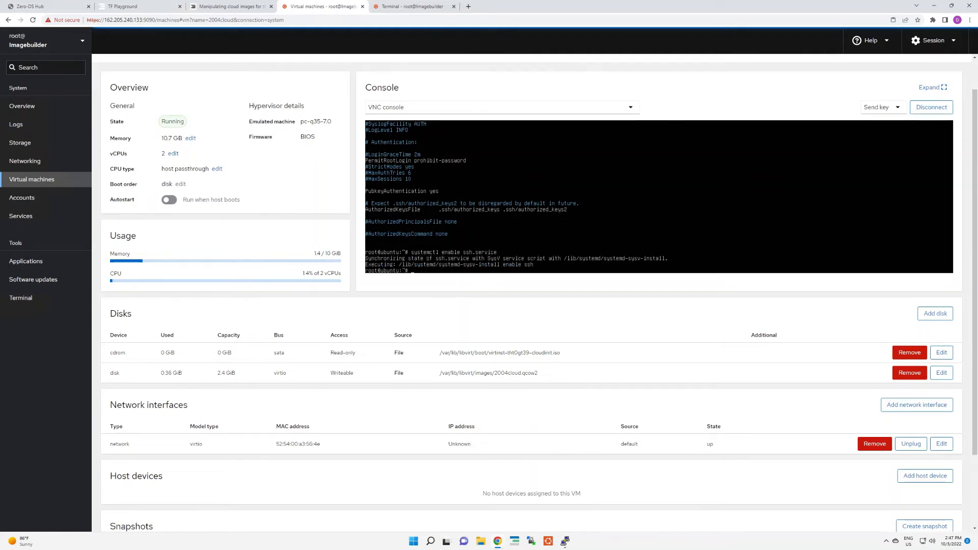
# Step: Start the SSH daemon with systemctl start sshd
pyautogui.write('systemctl start sshd')
pyautogui.press('Return')
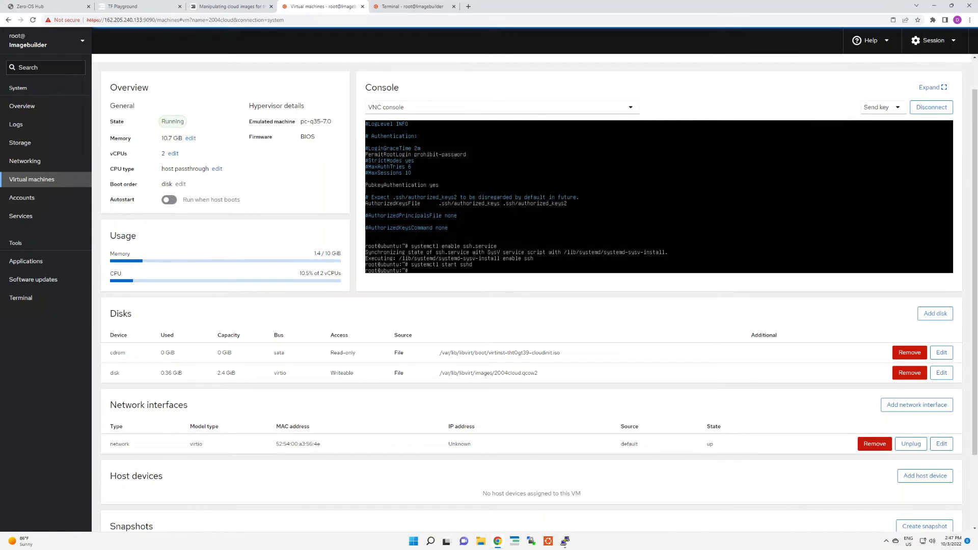
# Step: Look up the 2004cloud machine's address with ip a and try to SSH to 192.168.123.149 from the Imagebuilder terminal, accepting the host key
pyautogui.write('ip a')
pyautogui.press('Return')
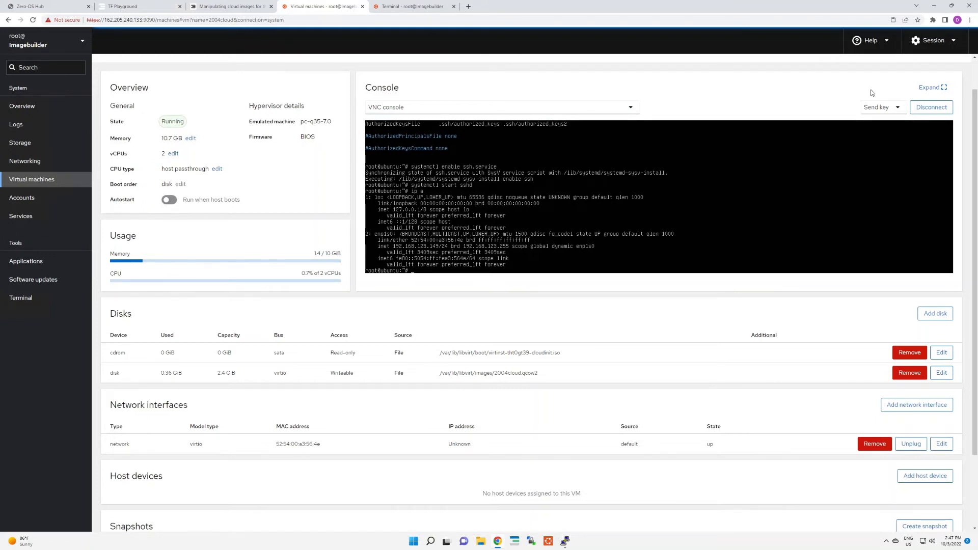
pyautogui.click(412, 11)
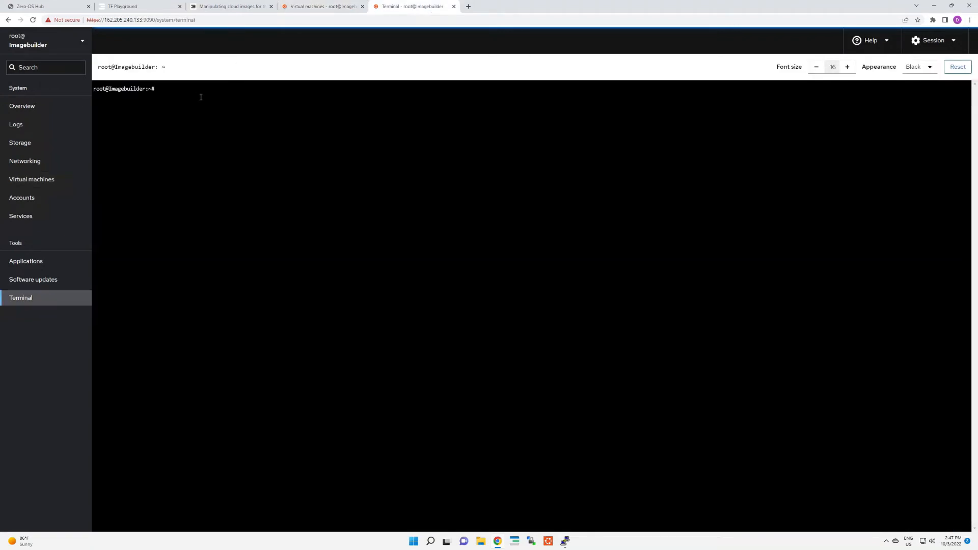
pyautogui.write('ssh 192.168.123.')
pyautogui.click(351, 6)
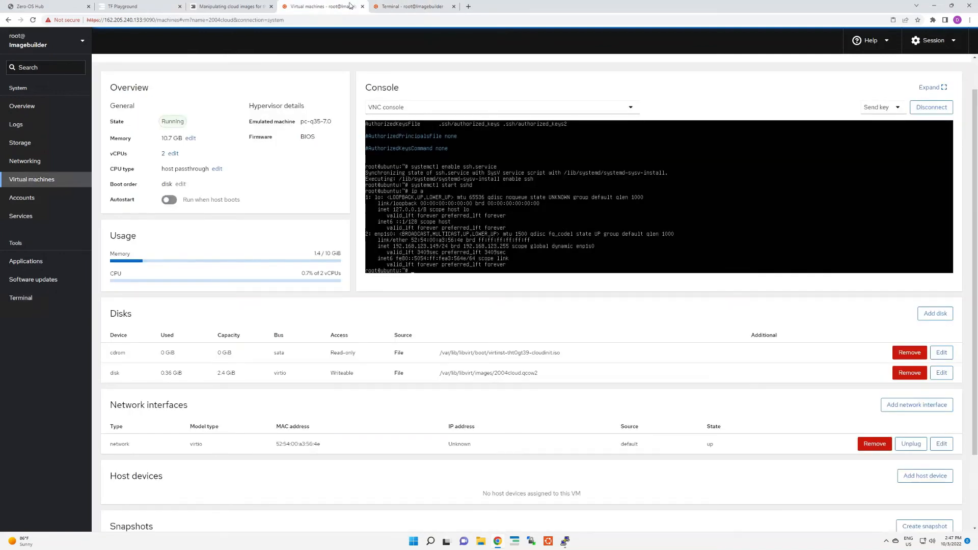
pyautogui.click(405, 8)
pyautogui.write('149')
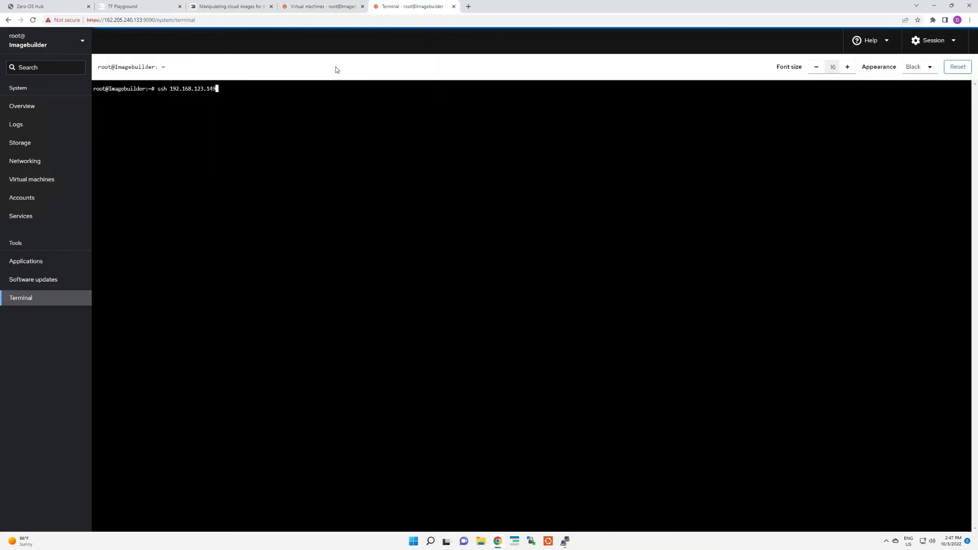
pyautogui.press('Return')
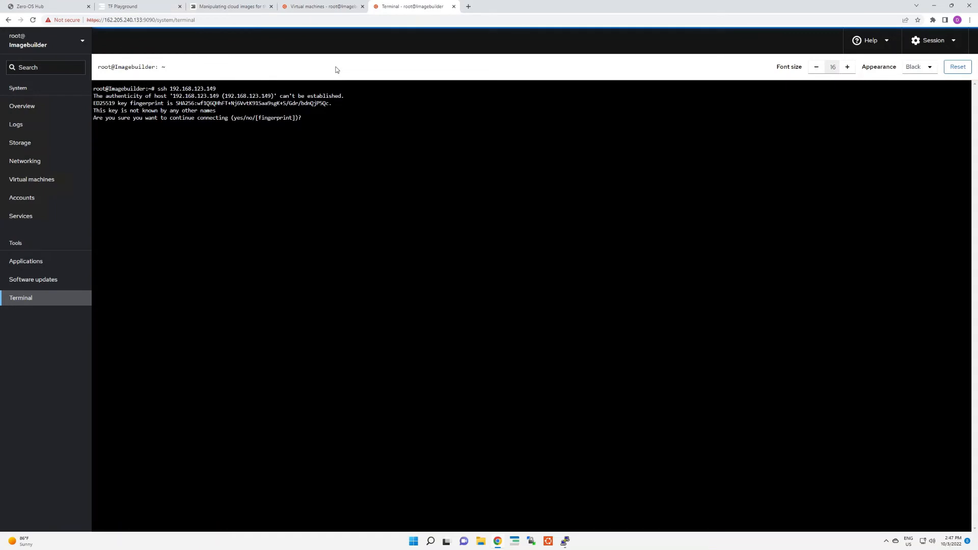
pyautogui.write('yes')
pyautogui.press('Return')
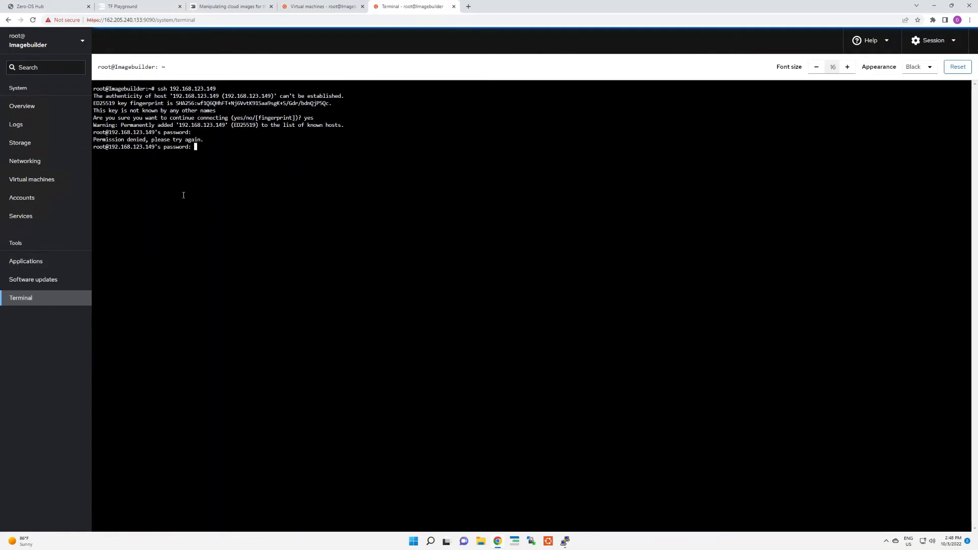
pyautogui.hotkey('ctrl', 'c')
# Step: Return to the 2004cloud console, enable Cockpit with systemctl enable cockpit.socket and start it with systemctl start cockpit
pyautogui.click(319, 7)
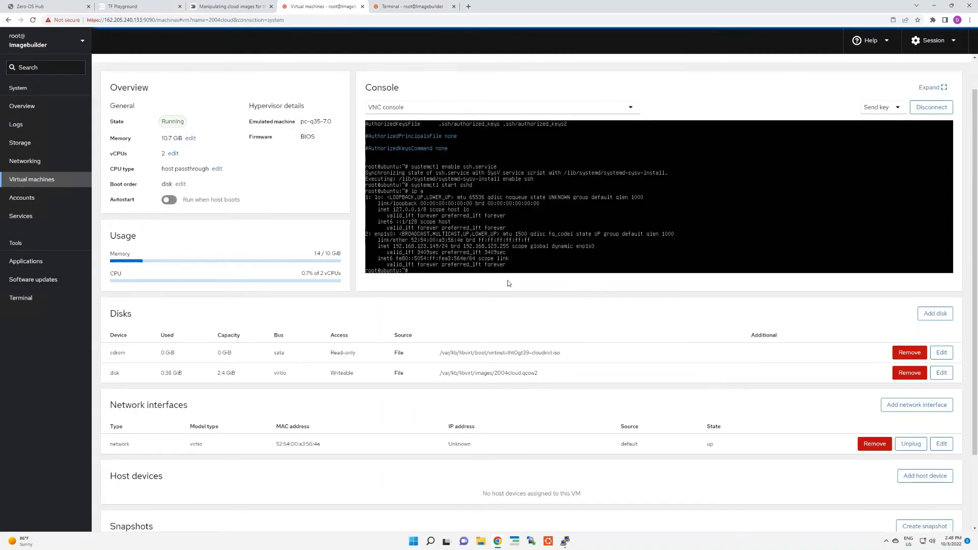
pyautogui.write('systemctl enable cockpit.socket')
pyautogui.press('Return')
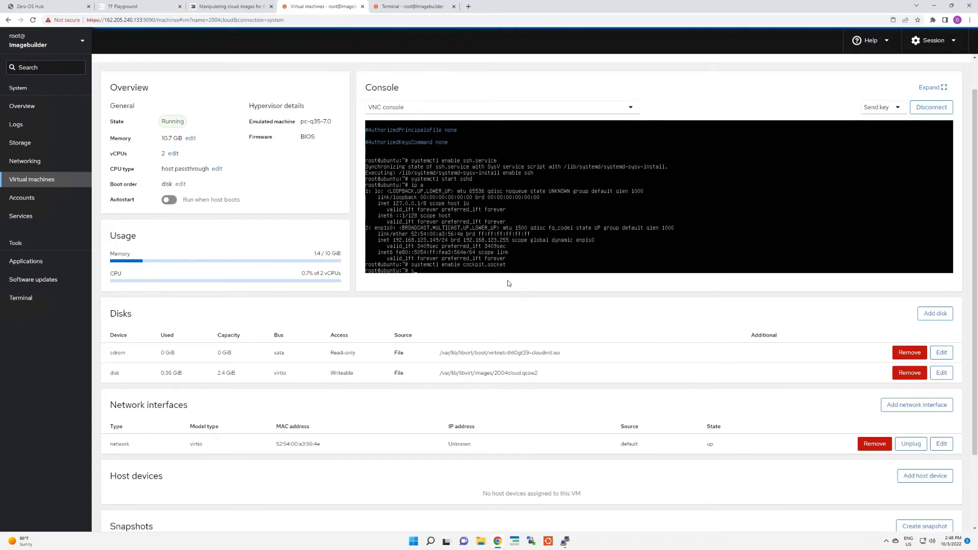
pyautogui.write('systemctl start cockpit')
pyautogui.press('Return')
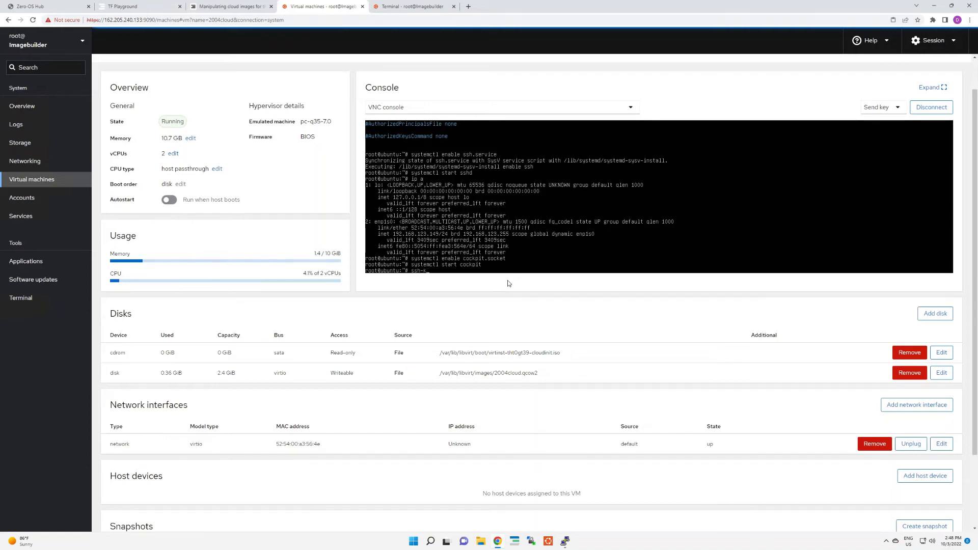
# Step: Generate the machine's SSH host keys with ssh-keygen -A
pyautogui.write('gen -A')
pyautogui.press('Return')
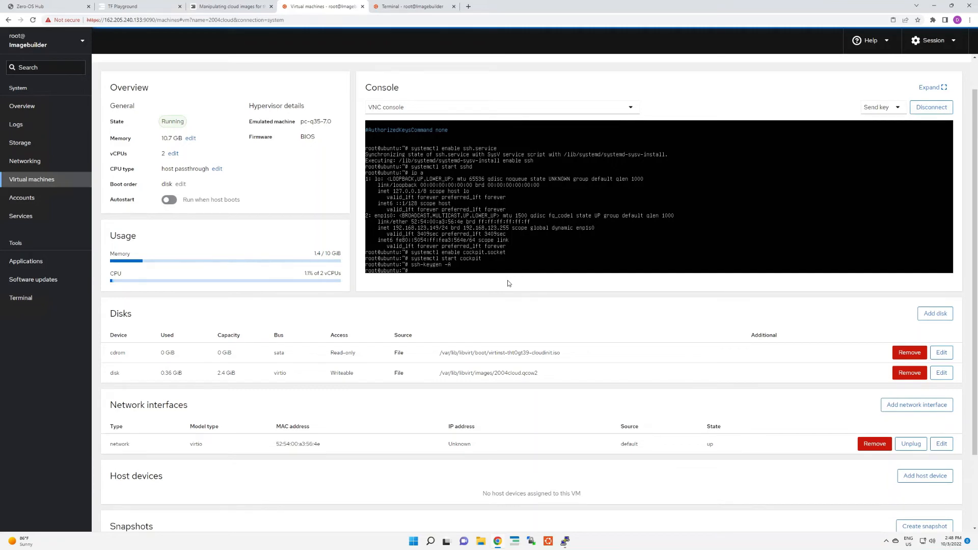
# Step: Reset the machine's cloud-init state with cloud-init clean
pyautogui.write('cloud-init clean')
pyautogui.press('Return')
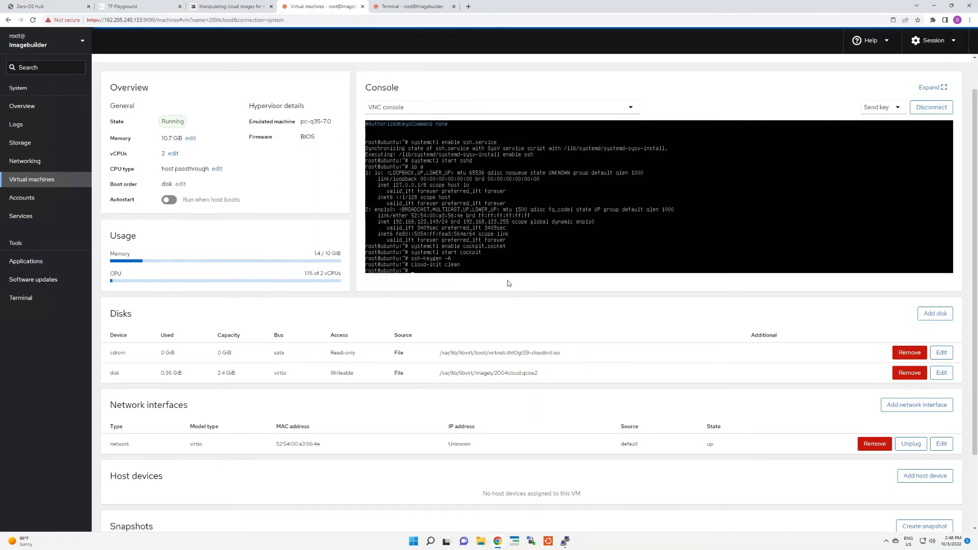
# Step: Delete the root account's password with passwd root -d
pyautogui.write('passwd root -d')
pyautogui.press('Return')
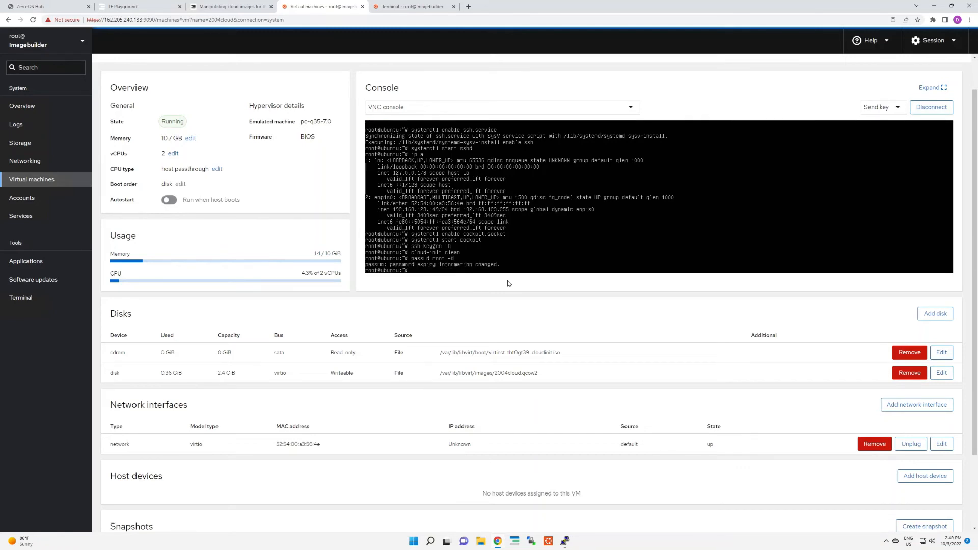
# Step: Shut down the 2004cloud machine with shutdown -f
pyautogui.write('shutdown -f')
pyautogui.press('Return')
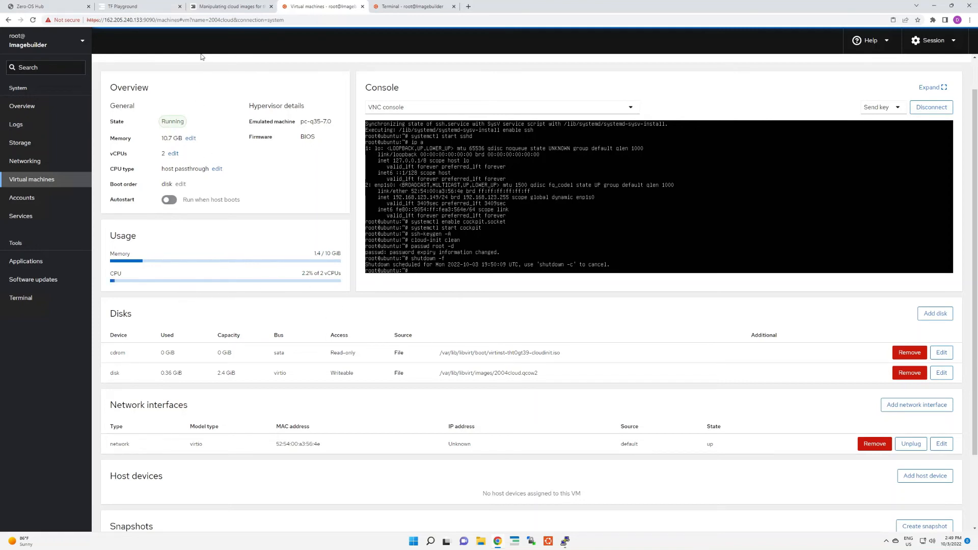
# Step: Copy the qemu-img convert command from the Upload image to the Hub section of the ThreeFold forum guide
pyautogui.click(214, 12)
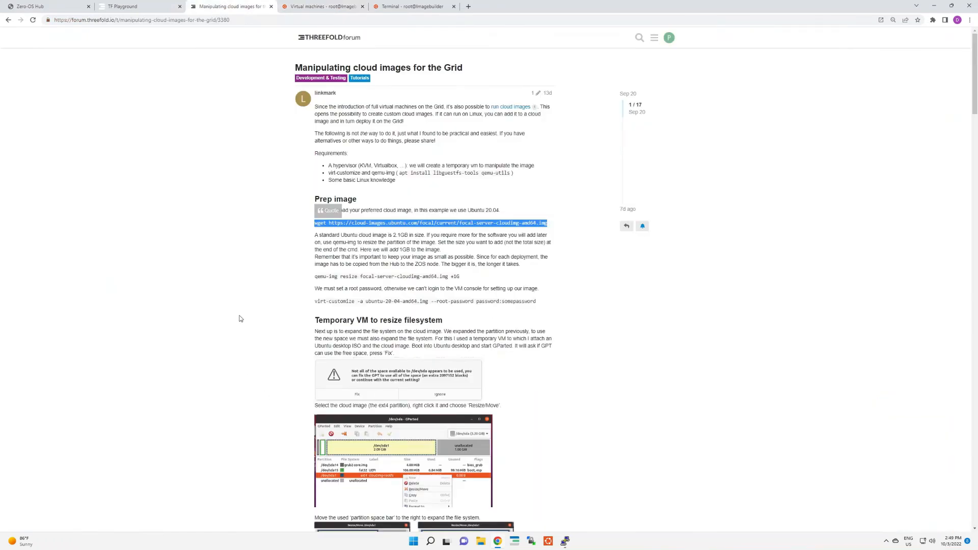
pyautogui.scroll(-1, 240, 319)
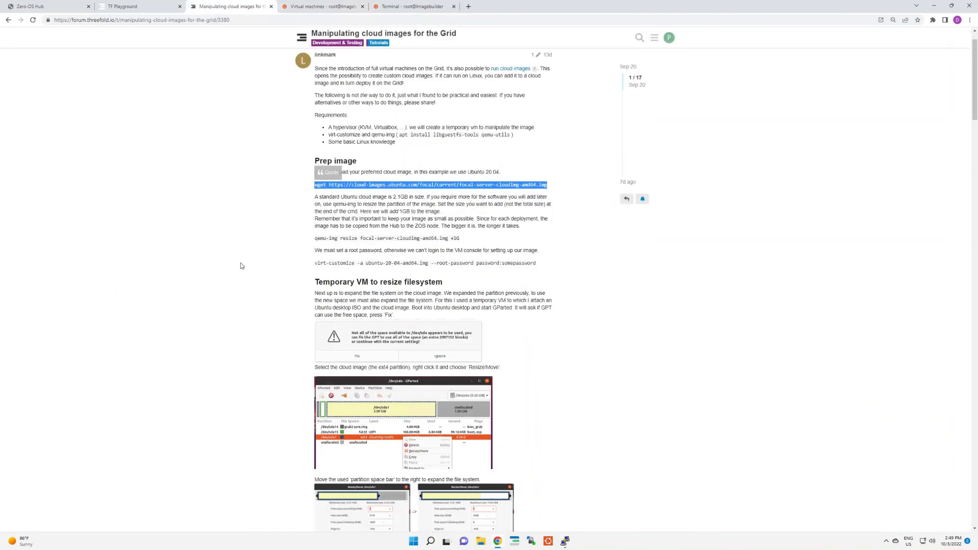
pyautogui.scroll(-15, 242, 265)
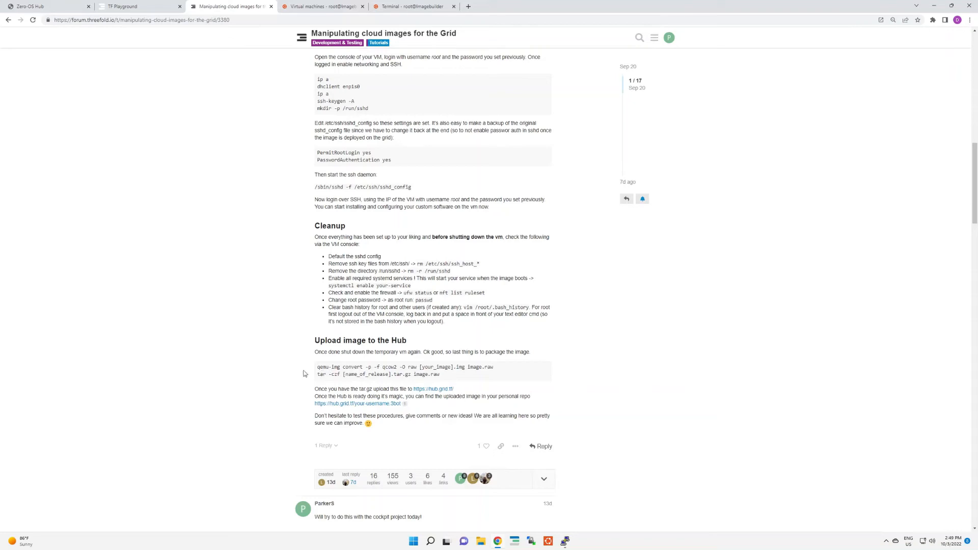
pyautogui.moveTo(317, 366); pyautogui.dragTo(497, 371)
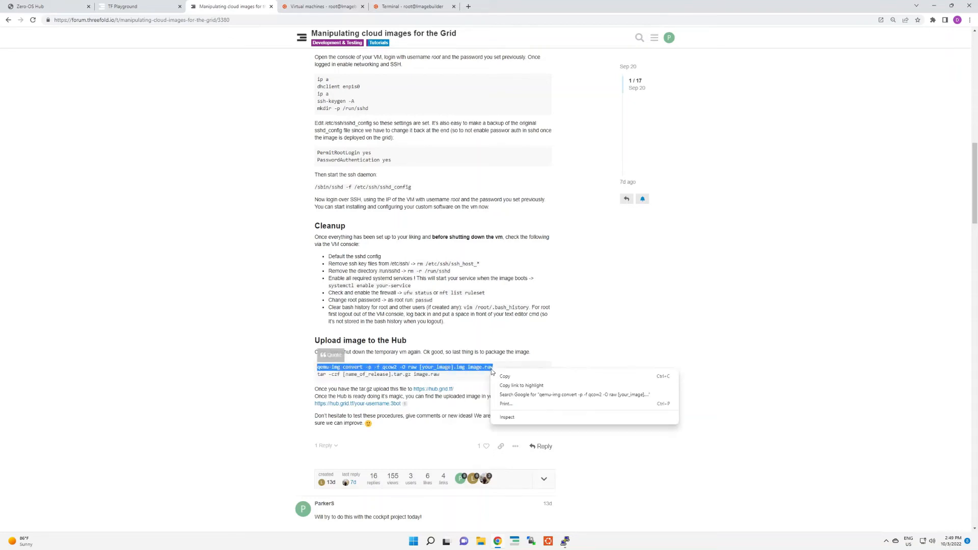
pyautogui.rightClick(497, 371)
pyautogui.click(499, 377)
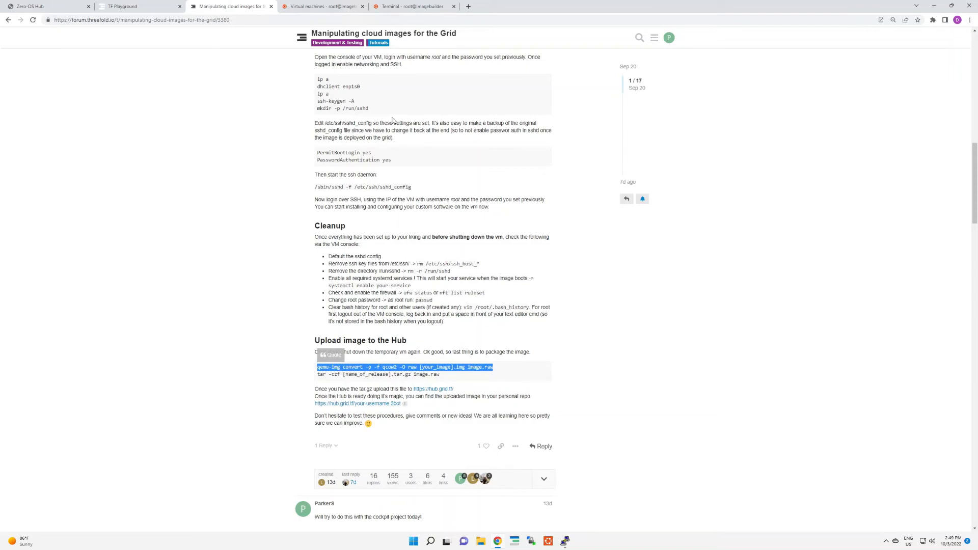
# Step: Check that the 2004cloud machine is shut off and paste the copied qemu-img convert command into the Imagebuilder terminal
pyautogui.click(416, 6)
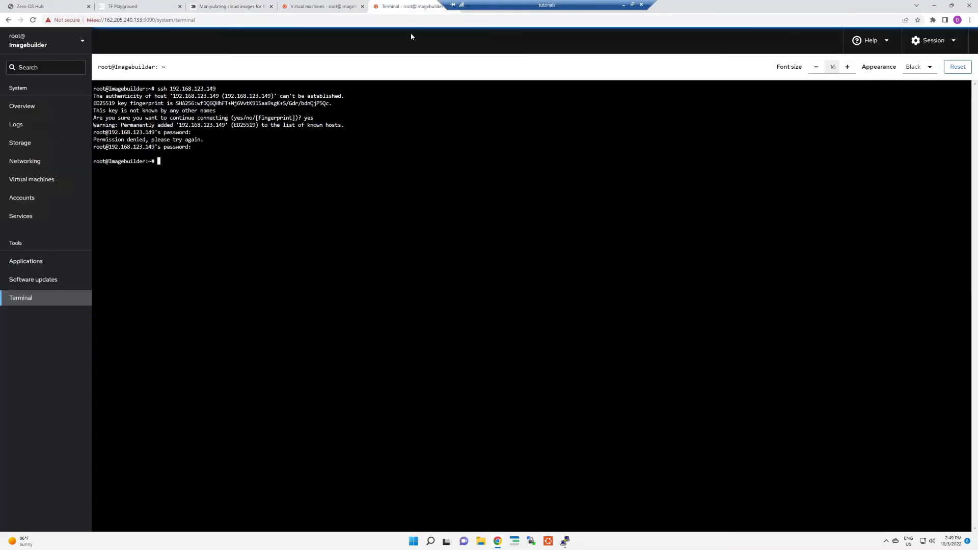
pyautogui.click(320, 6)
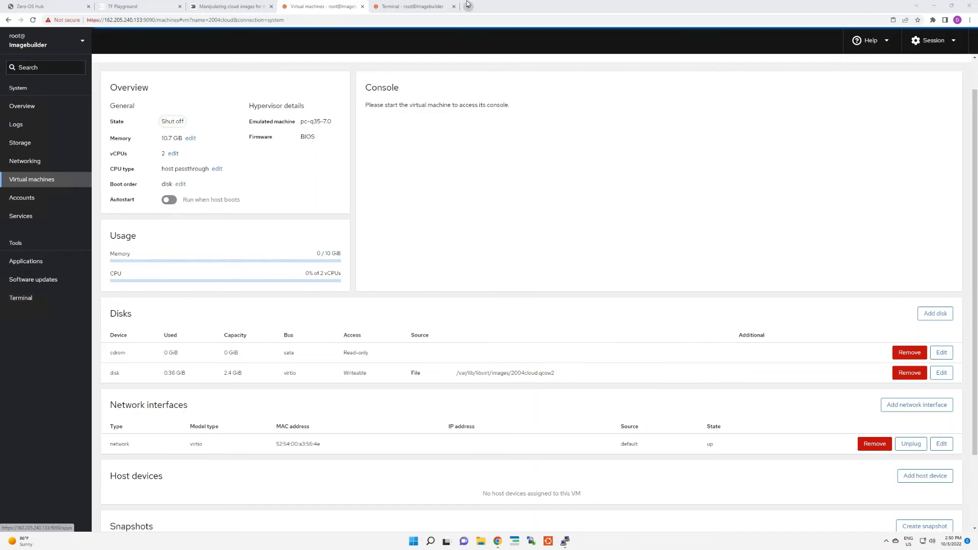
pyautogui.click(412, 6)
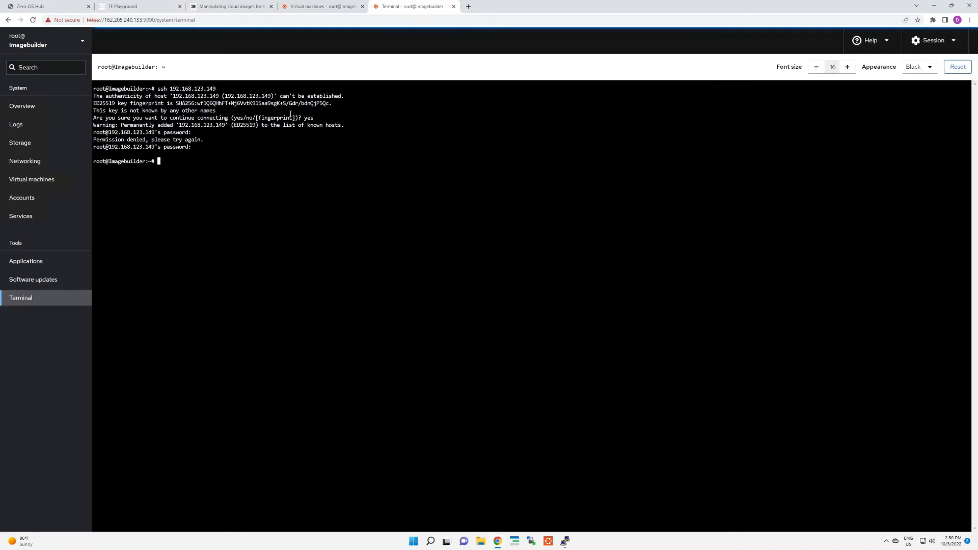
pyautogui.rightClick(217, 164)
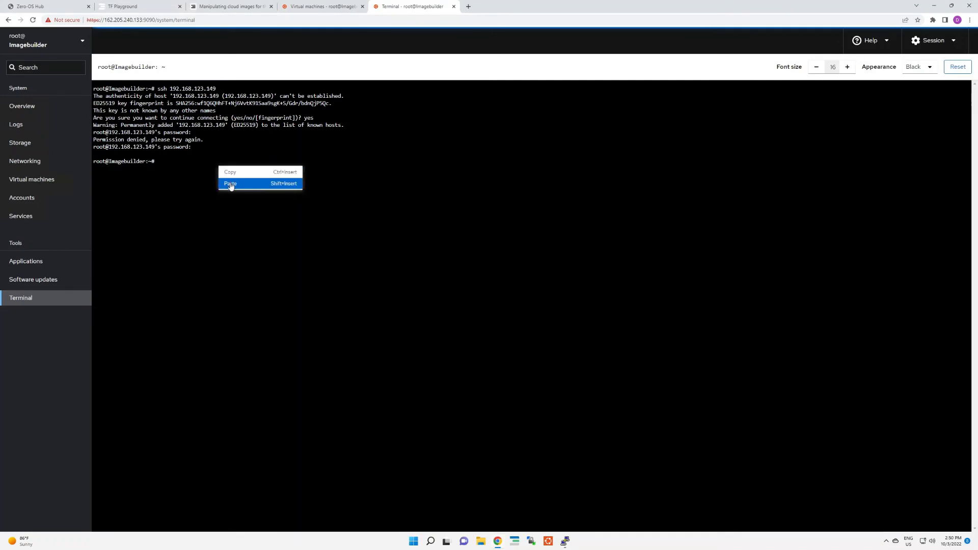
pyautogui.click(228, 186)
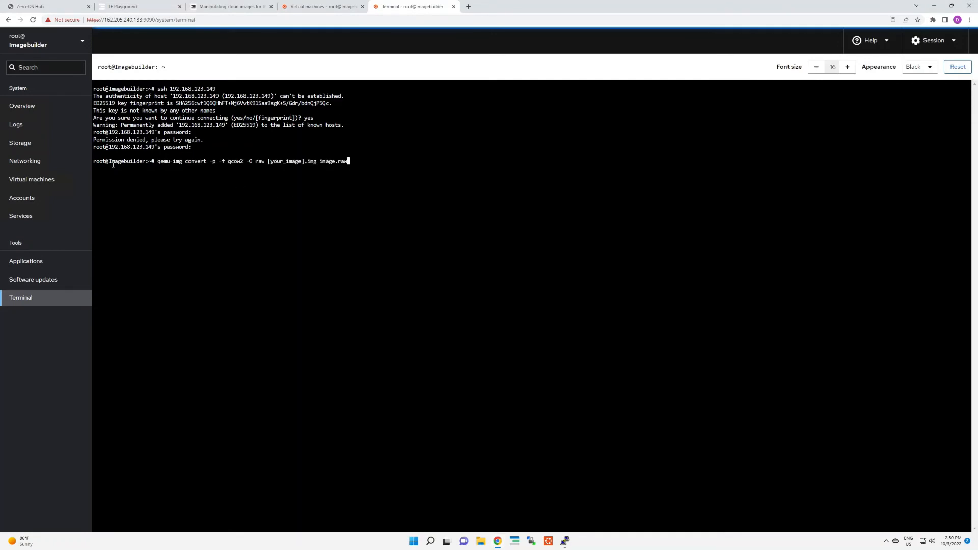
# Step: Copy the disk's source path /var/lib/libvirt/images/2004cloud.qcow2 from the 2004cloud machine's disk list
pyautogui.click(305, 6)
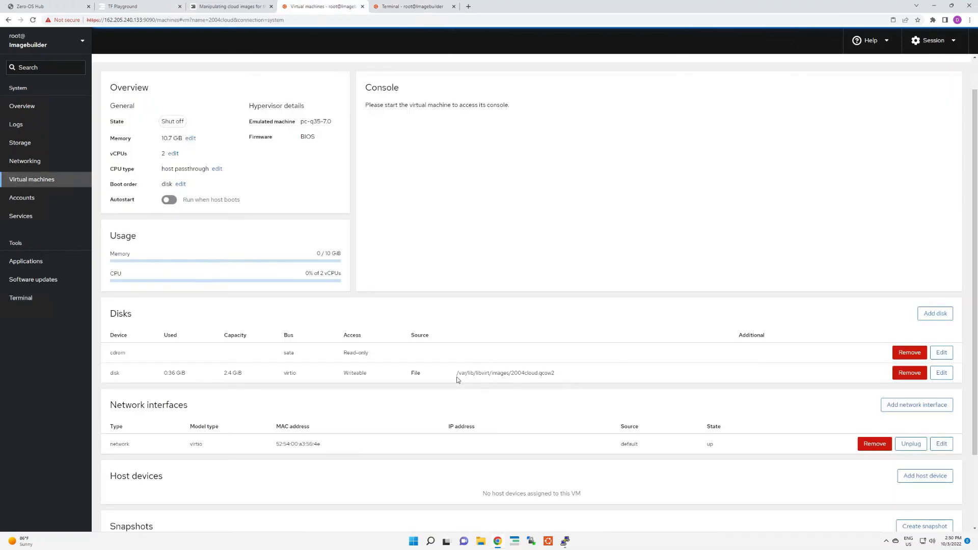
pyautogui.moveTo(457, 379); pyautogui.dragTo(555, 380)
pyautogui.rightClick(554, 380)
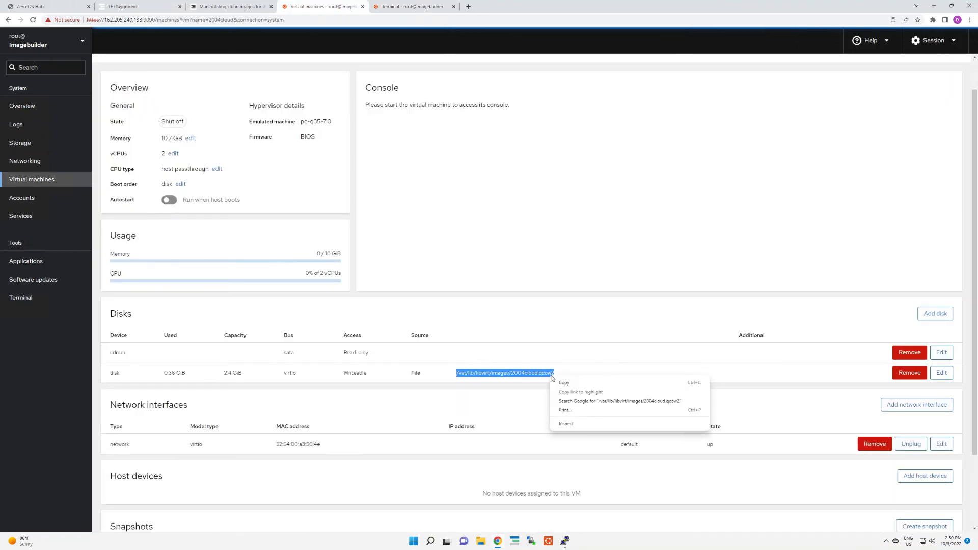
pyautogui.click(566, 384)
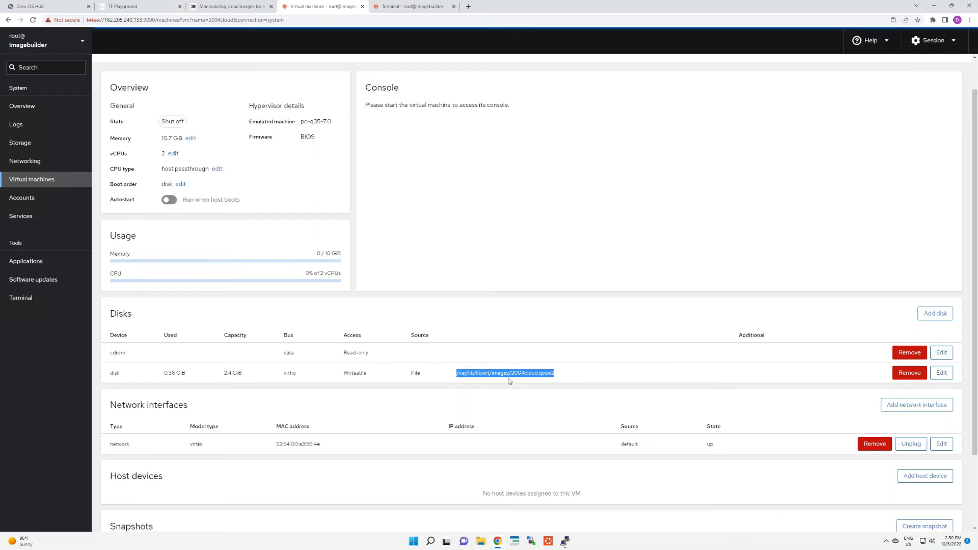
# Step: Return to the Imagebuilder terminal and clear the pasted qemu-img convert command from the prompt
pyautogui.click(405, 7)
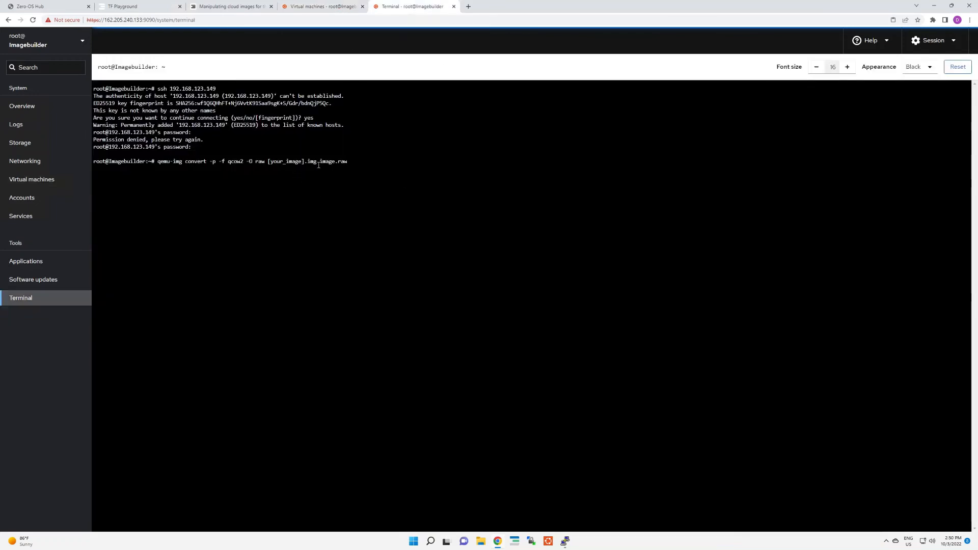
pyautogui.press('Left')
pyautogui.press('Left')
pyautogui.press('Left')
pyautogui.press('Left')
pyautogui.press('Left')
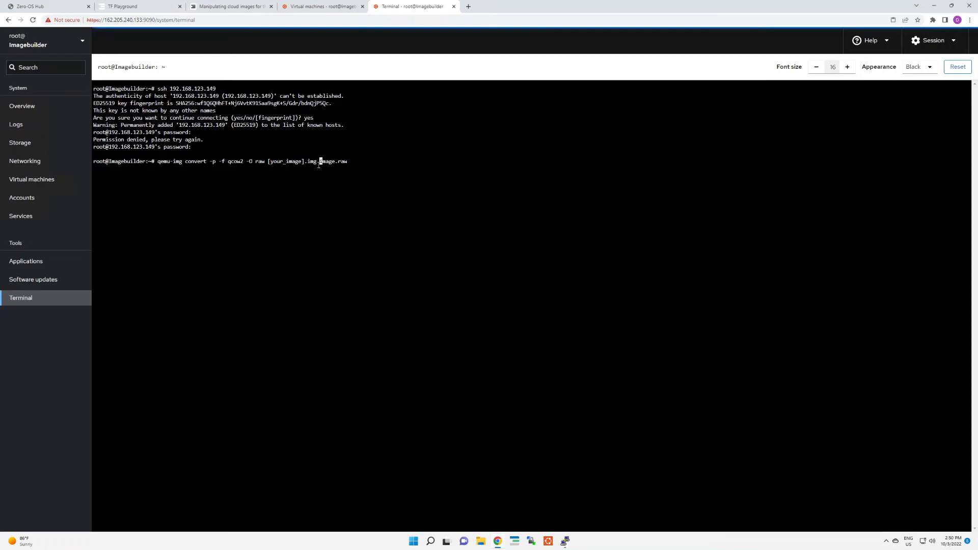
pyautogui.press('Left')
pyautogui.press('Up')
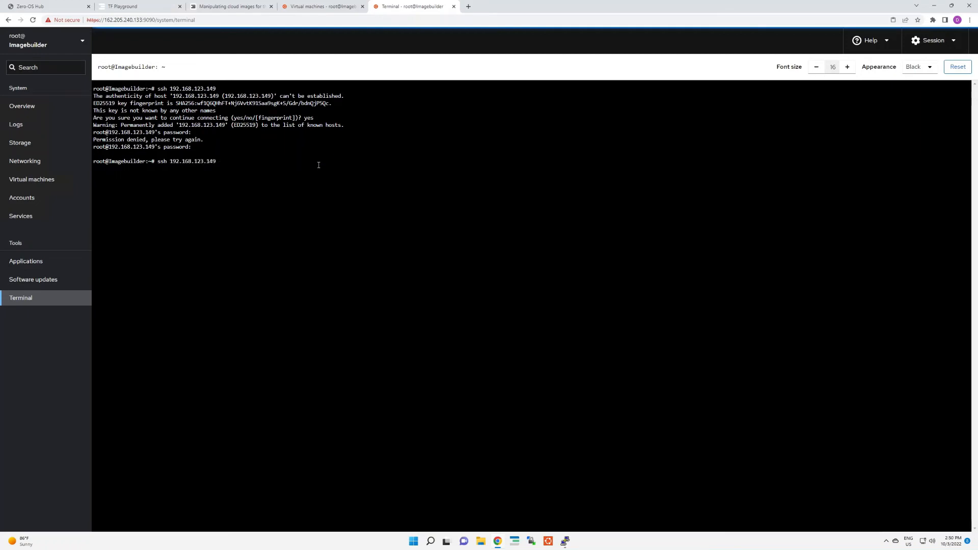
pyautogui.press('Down')
pyautogui.press('BackSpace')
pyautogui.press('BackSpace')
pyautogui.press('BackSpace')
pyautogui.press('BackSpace')
pyautogui.press('BackSpace')
pyautogui.press('BackSpace')
pyautogui.press('BackSpace')
pyautogui.press('BackSpace')
pyautogui.press('BackSpace')
pyautogui.press('BackSpace')
pyautogui.press('BackSpace')
pyautogui.press('BackSpace')
pyautogui.press('BackSpace')
pyautogui.press('BackSpace')
pyautogui.press('BackSpace')
pyautogui.press('BackSpace')
pyautogui.press('BackSpace')
pyautogui.press('BackSpace')
pyautogui.press('BackSpace')
pyautogui.press('BackSpace')
pyautogui.press('BackSpace')
pyautogui.press('BackSpace')
pyautogui.press('BackSpace')
pyautogui.press('BackSpace')
pyautogui.press('BackSpace')
pyautogui.press('BackSpace')
pyautogui.press('BackSpace')
# Step: Create a directory named cockpit in the Imagebuilder root home and change into it
pyautogui.write('mkdir cockpit')
pyautogui.press('Return')
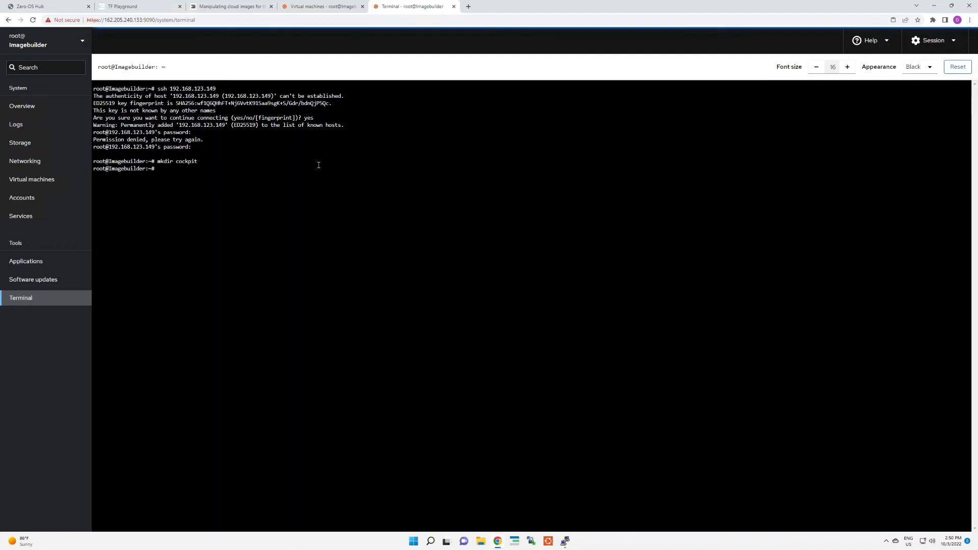
pyautogui.write('cd cockpit')
pyautogui.press('Return')
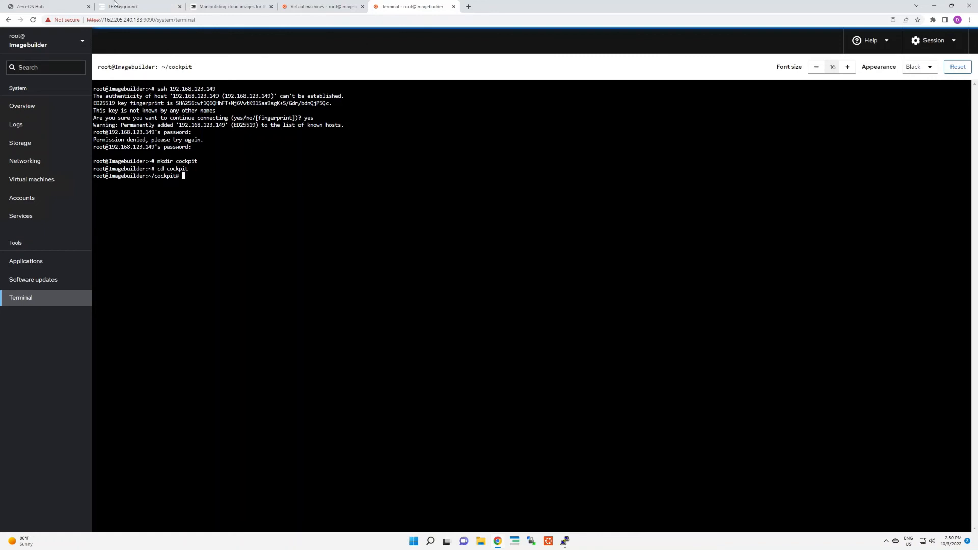
# Step: Copy the qemu-img convert command from the forum guide again and paste it at the Imagebuilder terminal prompt
pyautogui.click(214, 7)
pyautogui.rightClick(408, 374)
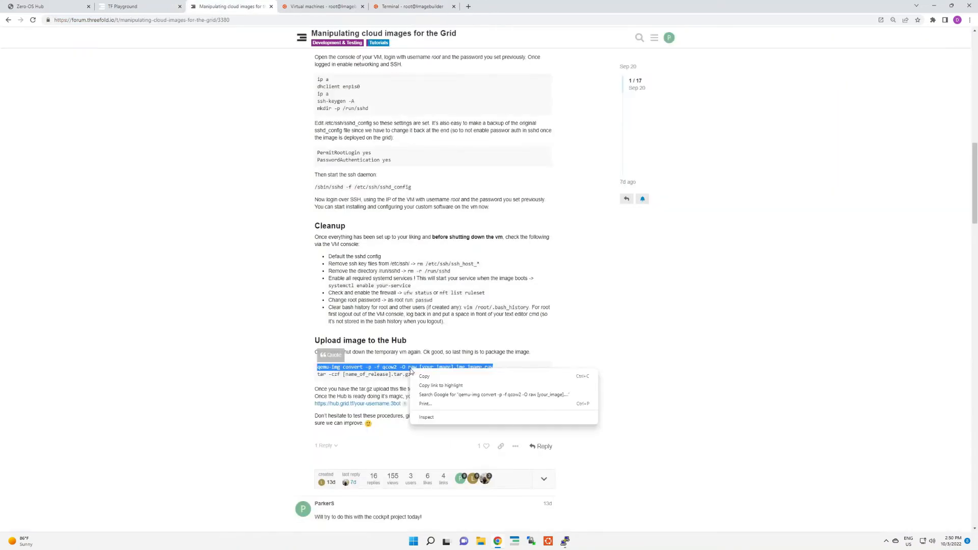
pyautogui.click(425, 377)
pyautogui.click(406, 7)
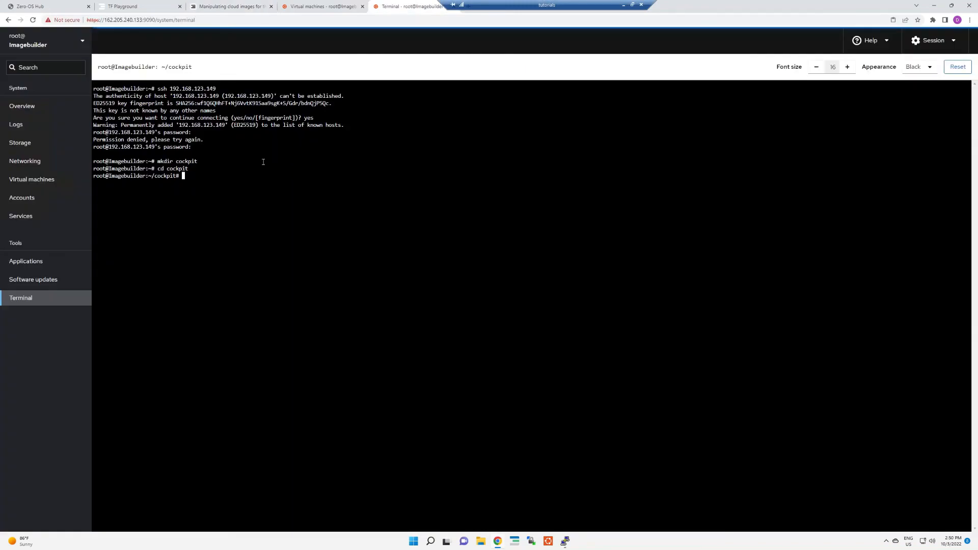
pyautogui.rightClick(217, 181)
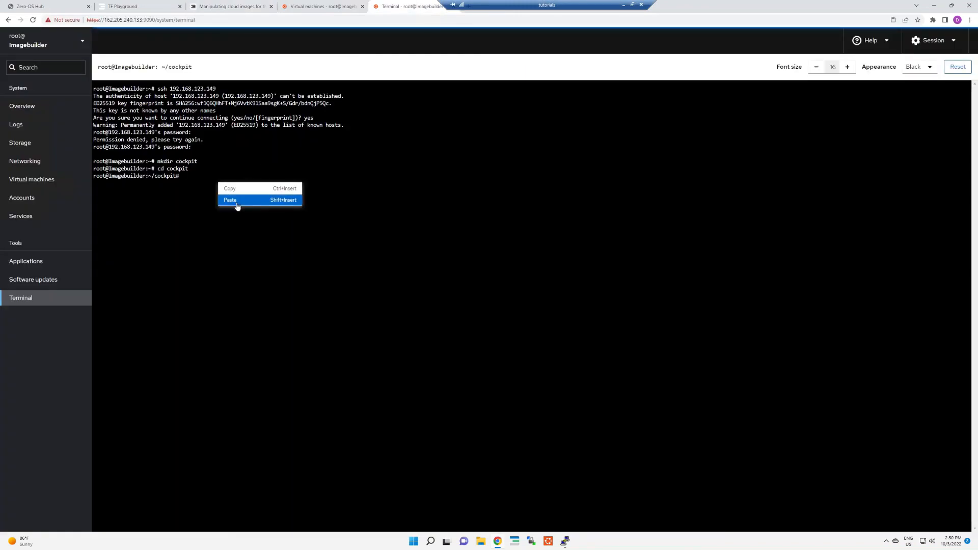
pyautogui.click(230, 199)
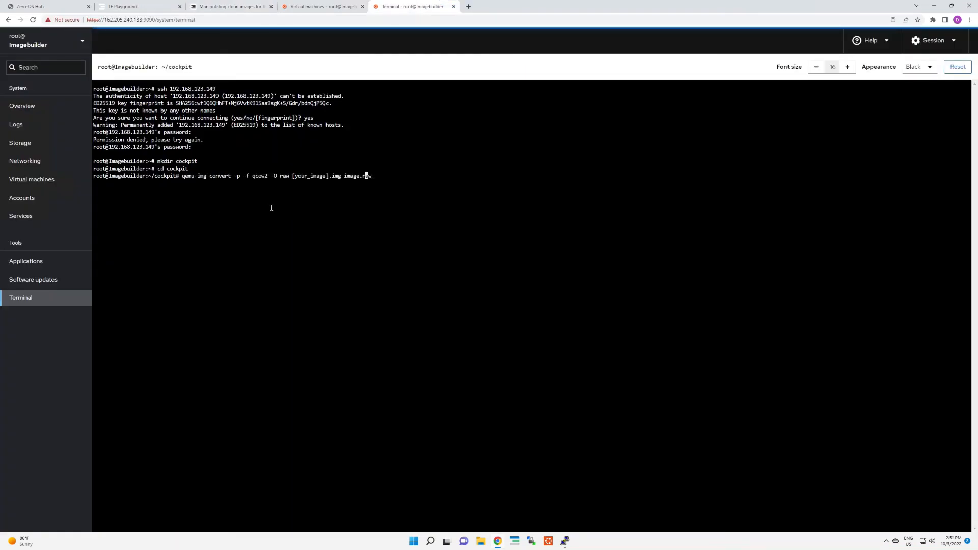
# Step: Remove the [your_image].img placeholder from the pasted qemu-img convert command, keeping image.raw as the output
pyautogui.press('Left')
pyautogui.press('Left')
pyautogui.press('Left')
pyautogui.press('Left')
pyautogui.press('Left')
pyautogui.press('Left')
pyautogui.press('Left')
pyautogui.press('Left')
pyautogui.press('BackSpace')
pyautogui.press('BackSpace')
pyautogui.press('BackSpace')
pyautogui.press('BackSpace')
pyautogui.press('BackSpace')
pyautogui.press('BackSpace')
pyautogui.press('BackSpace')
pyautogui.press('BackSpace')
pyautogui.press('BackSpace')
pyautogui.press('BackSpace')
pyautogui.press('BackSpace')
pyautogui.press('BackSpace')
pyautogui.press('BackSpace')
pyautogui.press('BackSpace')
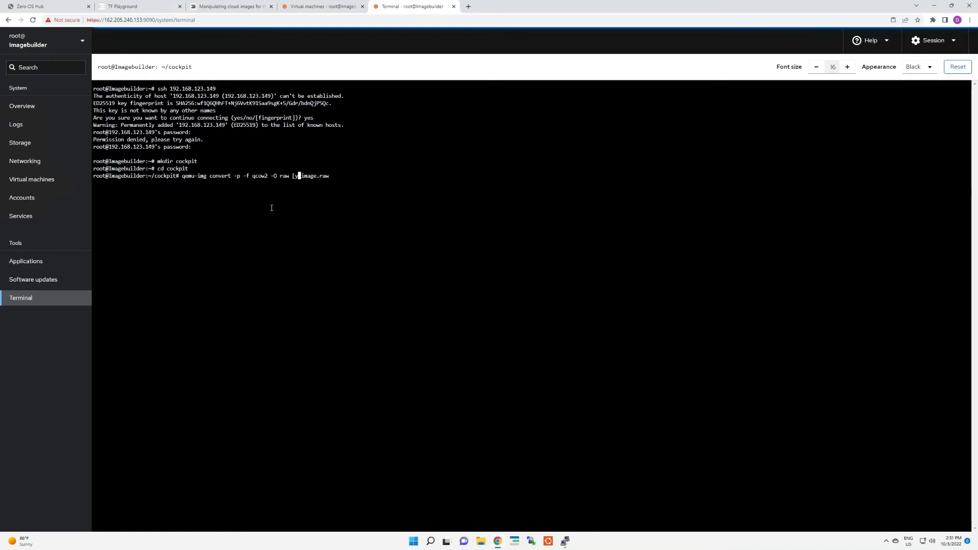
pyautogui.press('BackSpace')
pyautogui.press('BackSpace')
# Step: Insert the 2004cloud disk's path /var/lib/libvirt/images/2004cloud.qcow2 as the source before image.raw and run the conversion
pyautogui.click(300, 4)
pyautogui.rightClick(495, 376)
pyautogui.click(510, 383)
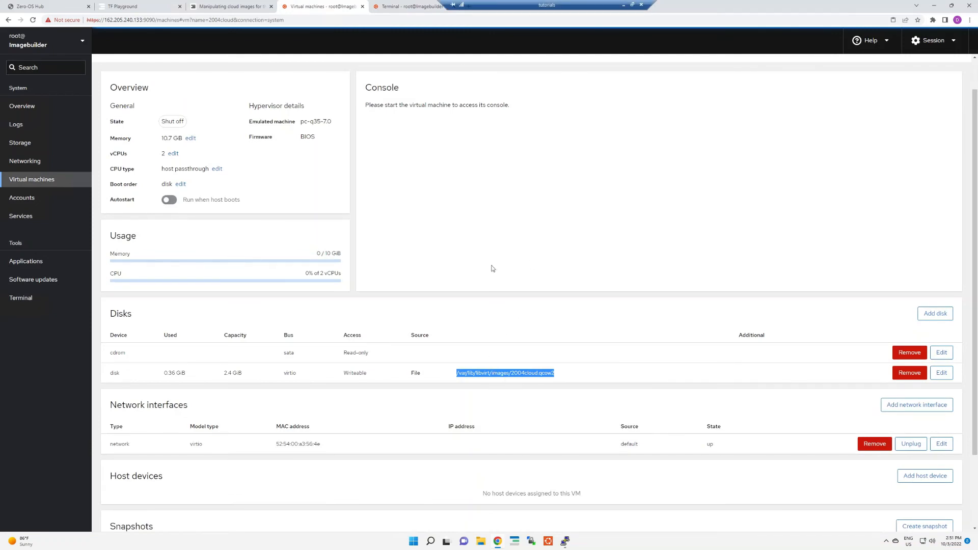
pyautogui.click(422, 6)
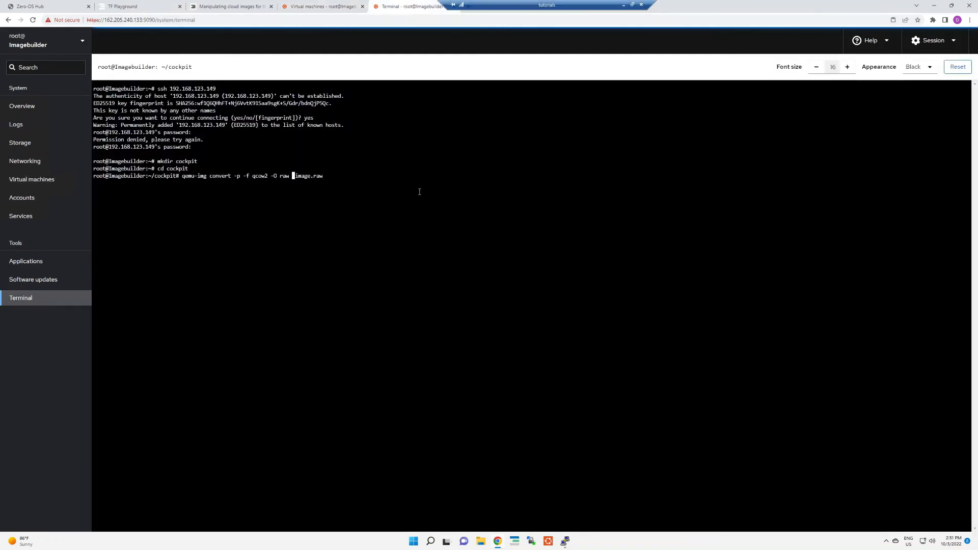
pyautogui.rightClick(296, 177)
pyautogui.click(309, 197)
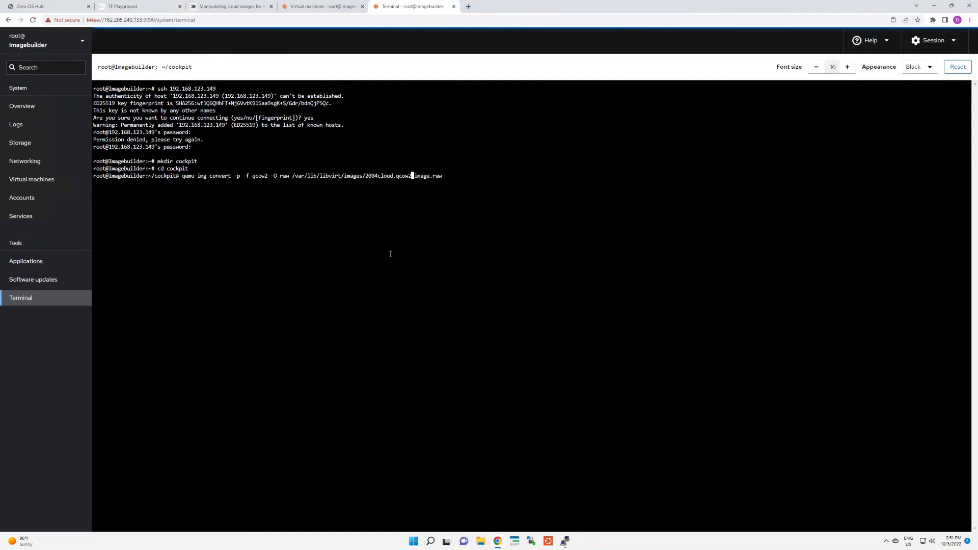
pyautogui.press('Return')
# Step: Copy the tar -czf command from the guide's Upload image to the Hub section and paste it into the Imagebuilder terminal
pyautogui.click(251, 7)
pyautogui.moveTo(439, 376); pyautogui.dragTo(317, 375)
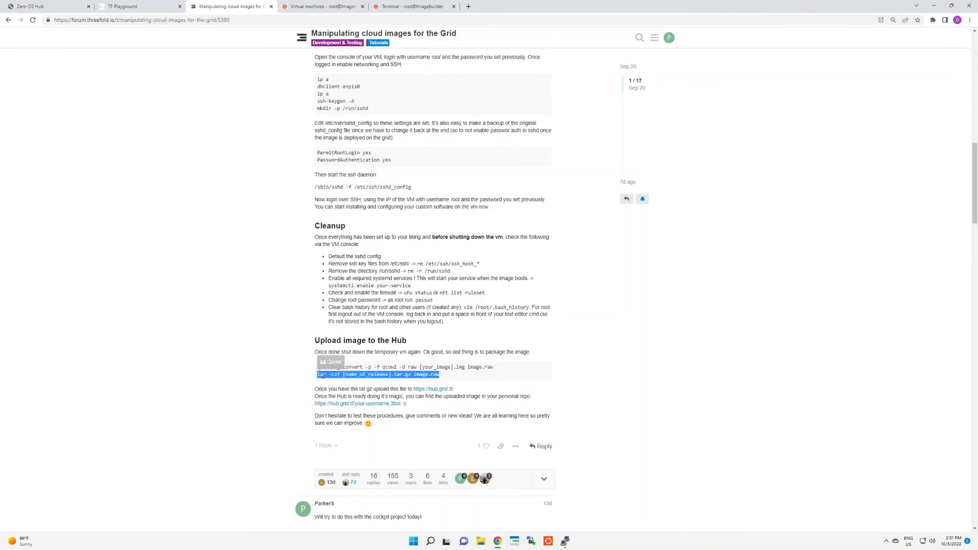
pyautogui.rightClick(325, 373)
pyautogui.click(340, 388)
pyautogui.click(396, 6)
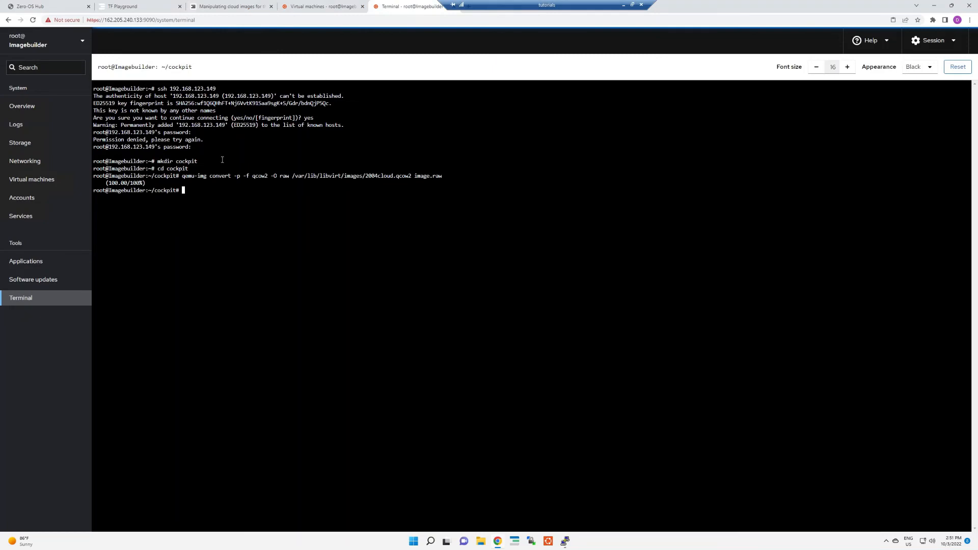
pyautogui.rightClick(203, 195)
pyautogui.click(218, 214)
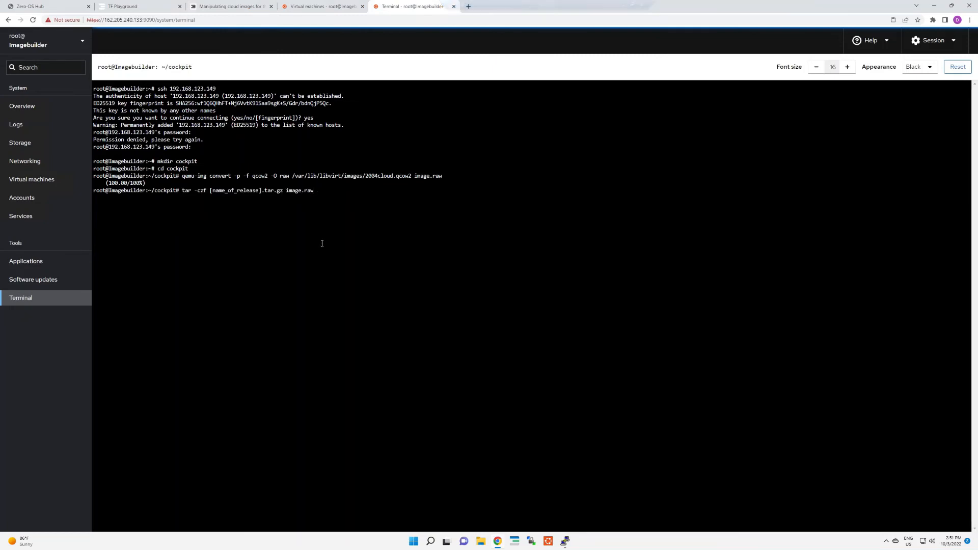
# Step: Replace the [name_of_release] placeholder with cockpit2004 and run the tar command to pack image.raw into cockpit2004.tar.gz
pyautogui.press('Left')
pyautogui.press('Left')
pyautogui.press('Left')
pyautogui.press('Left')
pyautogui.press('Left')
pyautogui.press('Left')
pyautogui.press('Left')
pyautogui.press('Left')
pyautogui.press('Left')
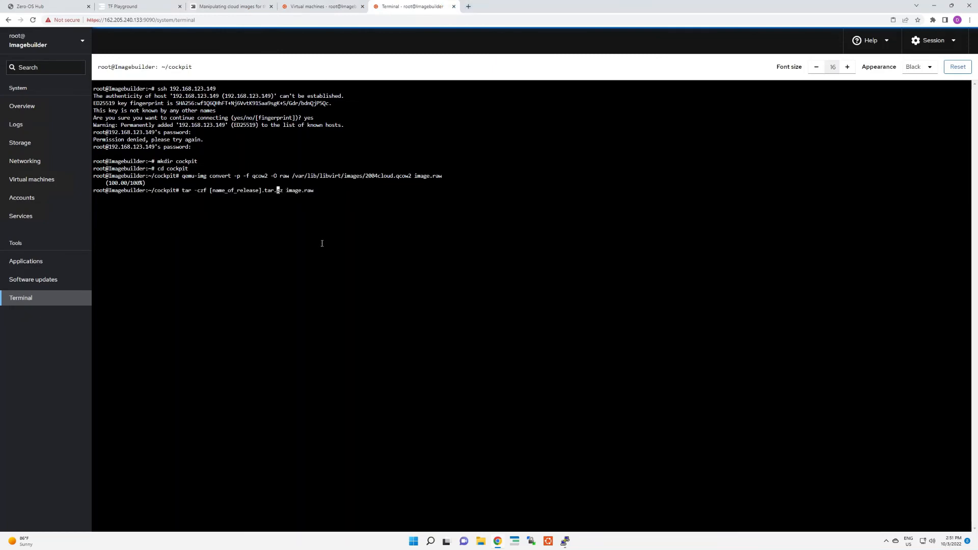
pyautogui.press('BackSpace')
pyautogui.press('BackSpace')
pyautogui.press('BackSpace')
pyautogui.press('BackSpace')
pyautogui.press('BackSpace')
pyautogui.press('BackSpace')
pyautogui.press('BackSpace')
pyautogui.press('BackSpace')
pyautogui.press('BackSpace')
pyautogui.press('BackSpace')
pyautogui.press('BackSpace')
pyautogui.press('BackSpace')
pyautogui.press('BackSpace')
pyautogui.press('BackSpace')
pyautogui.press('BackSpace')
pyautogui.press('BackSpace')
pyautogui.press('BackSpace')
pyautogui.write('cockpi')
pyautogui.write('t2003')
pyautogui.press('BackSpace')
pyautogui.write('4')
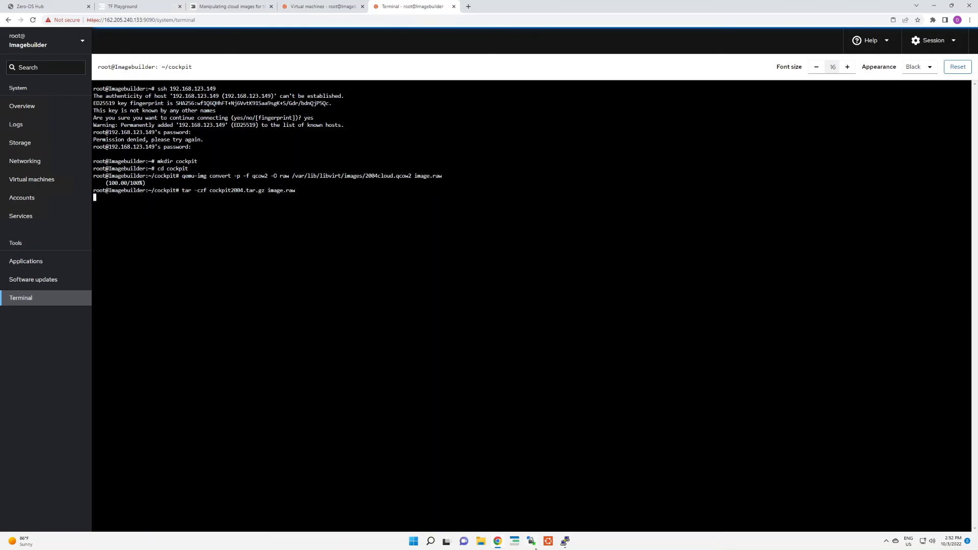
# Step: Switch to WinSCP, log in to My Workspace with the key passphrase for the 162.205.240.134 session, and go up to its root folder
pyautogui.click(533, 544)
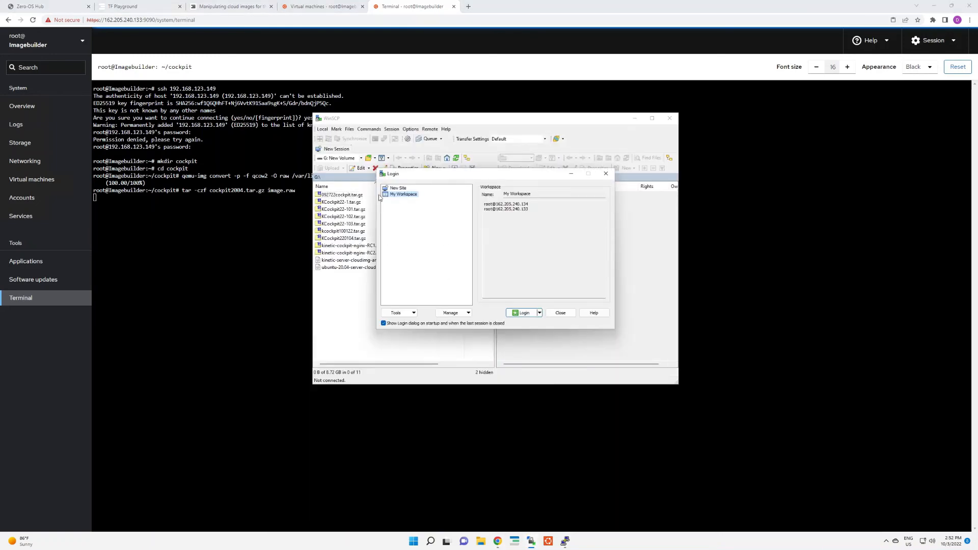
pyautogui.click(519, 314)
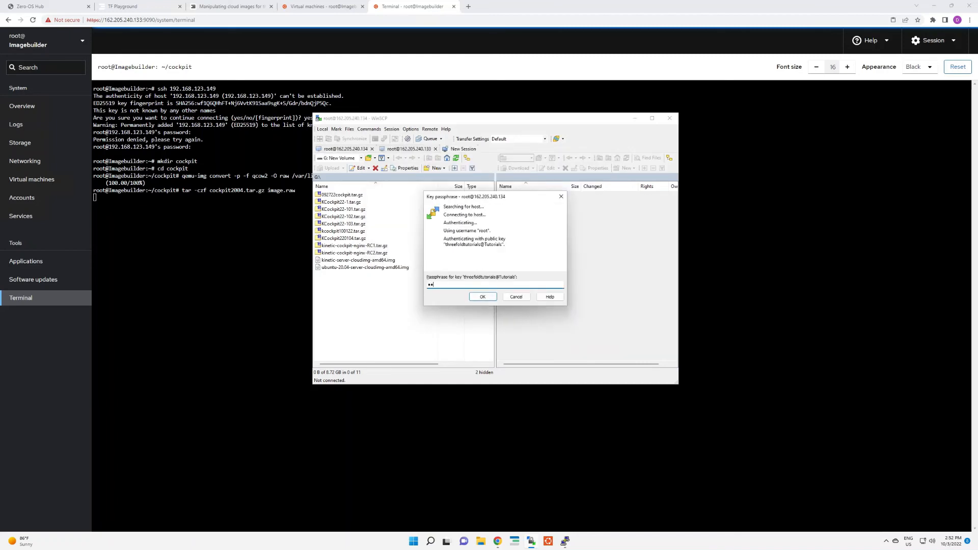
pyautogui.write('•••')
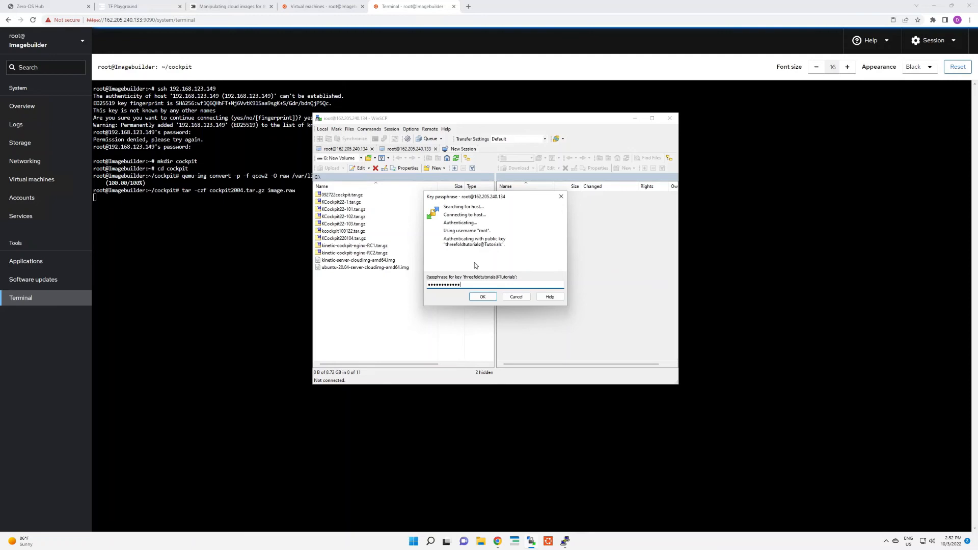
pyautogui.press('Return')
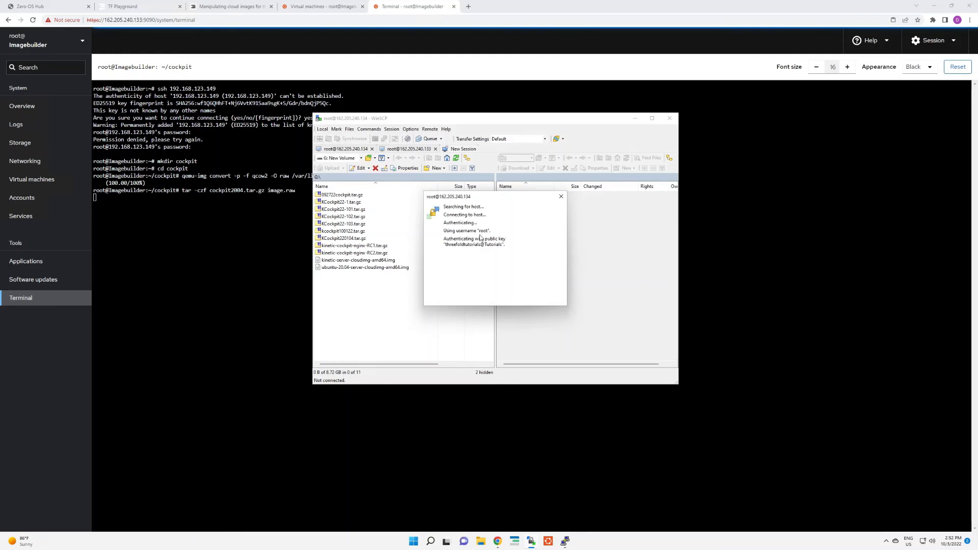
pyautogui.doubleClick(504, 195)
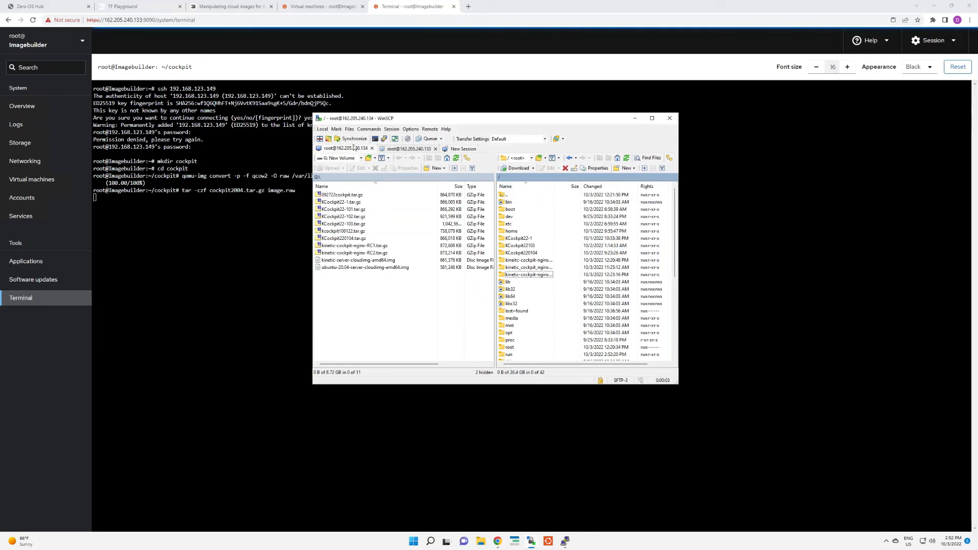
# Step: Connect the 162.205.240.133 session, updating its cached host key and entering the key passphrase
pyautogui.click(415, 149)
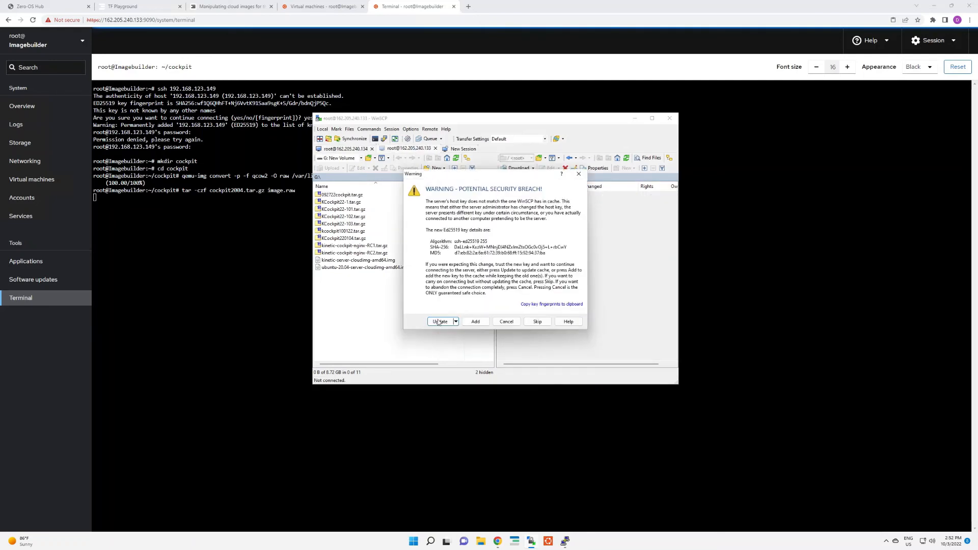
pyautogui.click(439, 322)
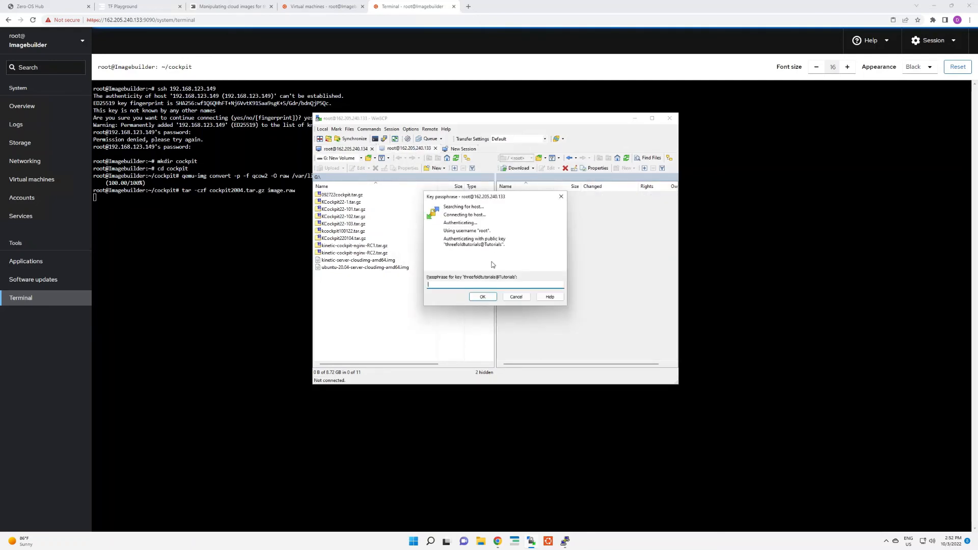
pyautogui.write('••••••••••')
pyautogui.press('Return')
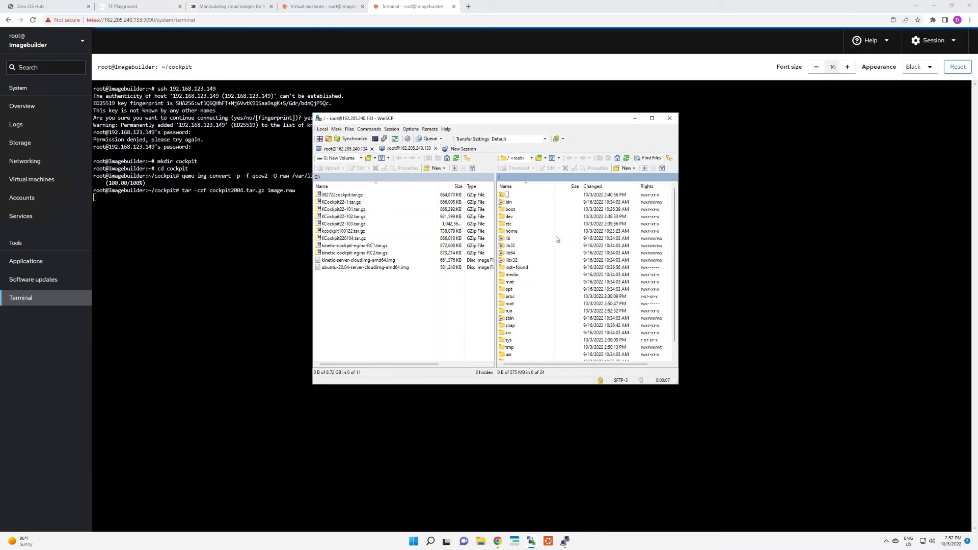
# Step: Browse the 162.205.240.133 server's folders and open /root/cockpit
pyautogui.scroll(-1, 556, 239)
pyautogui.scroll(1, 533, 200)
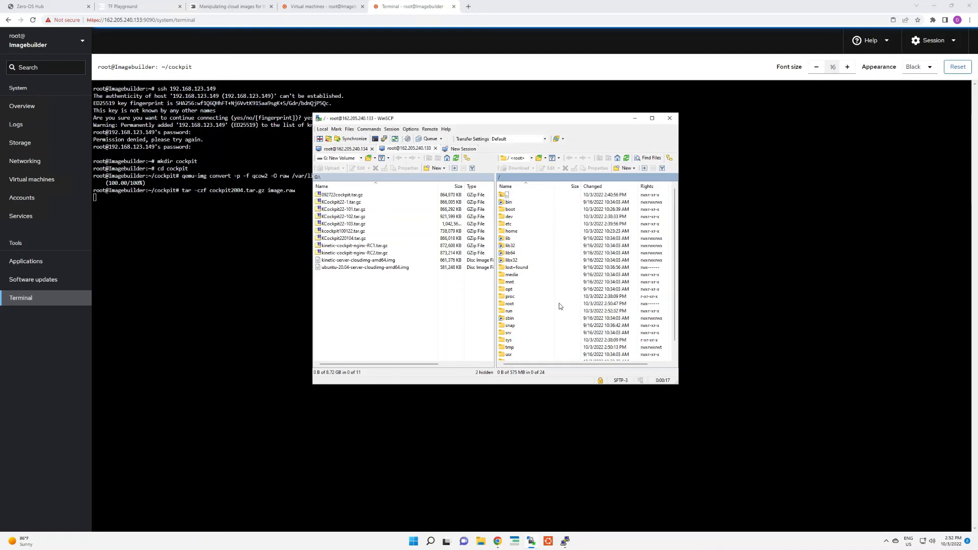
pyautogui.scroll(-1, 562, 263)
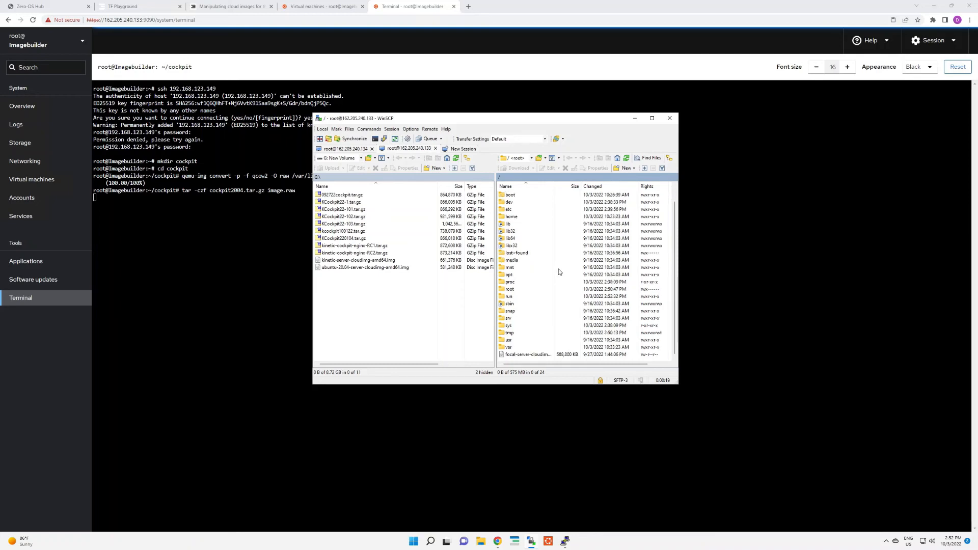
pyautogui.scroll(1, 540, 331)
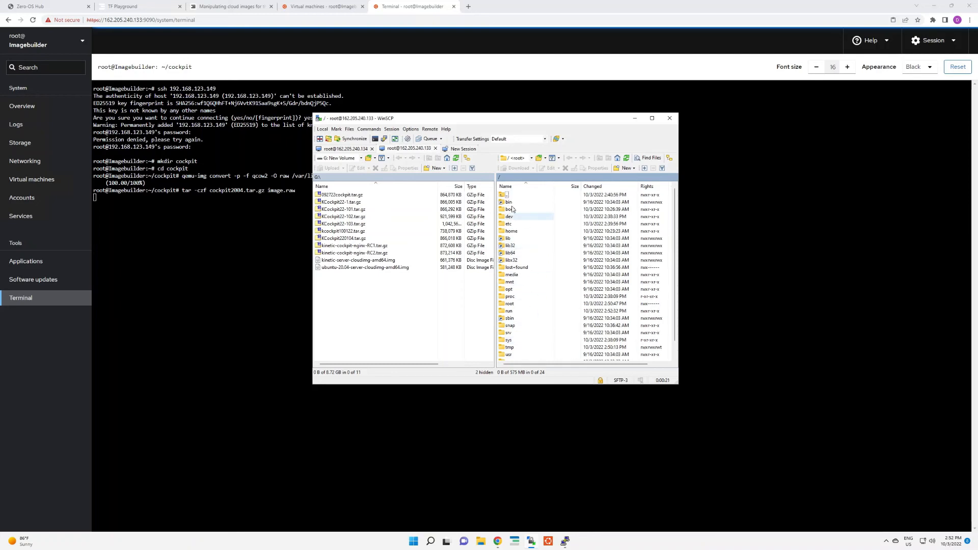
pyautogui.doubleClick(511, 304)
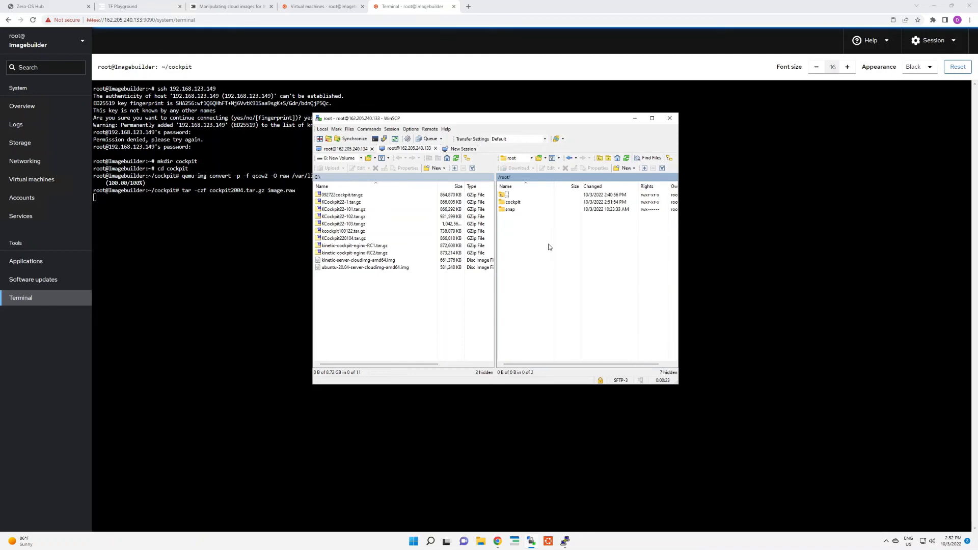
pyautogui.doubleClick(532, 203)
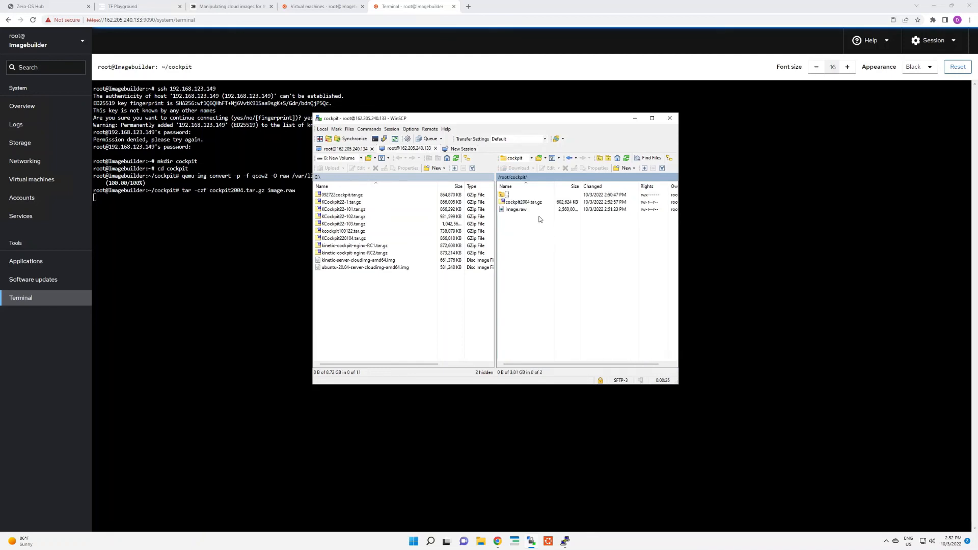
# Step: Refresh the remote cockpit folder repeatedly to check the progress of the cockpit2004.tar.gz archive
pyautogui.click(626, 158)
pyautogui.click(628, 160)
pyautogui.click(628, 160)
pyautogui.click(628, 160)
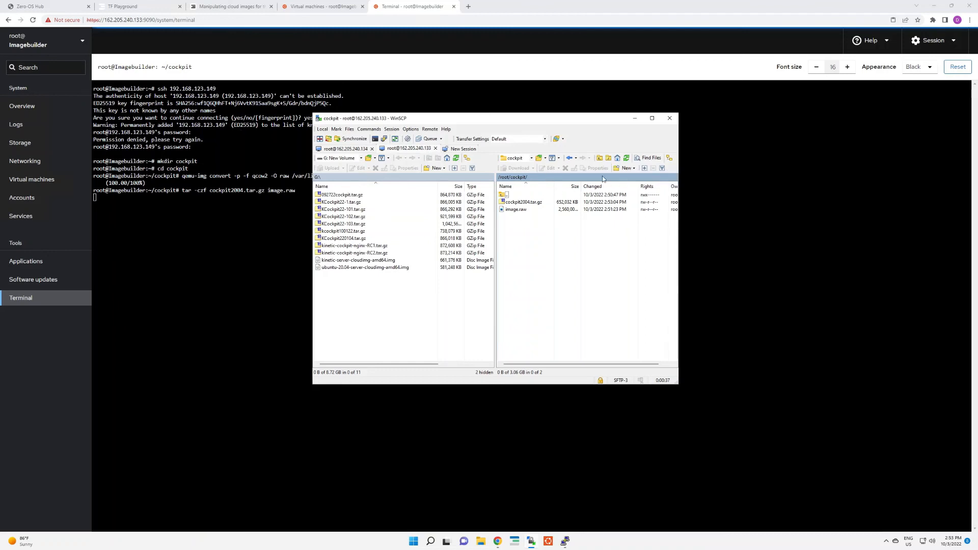
pyautogui.click(626, 158)
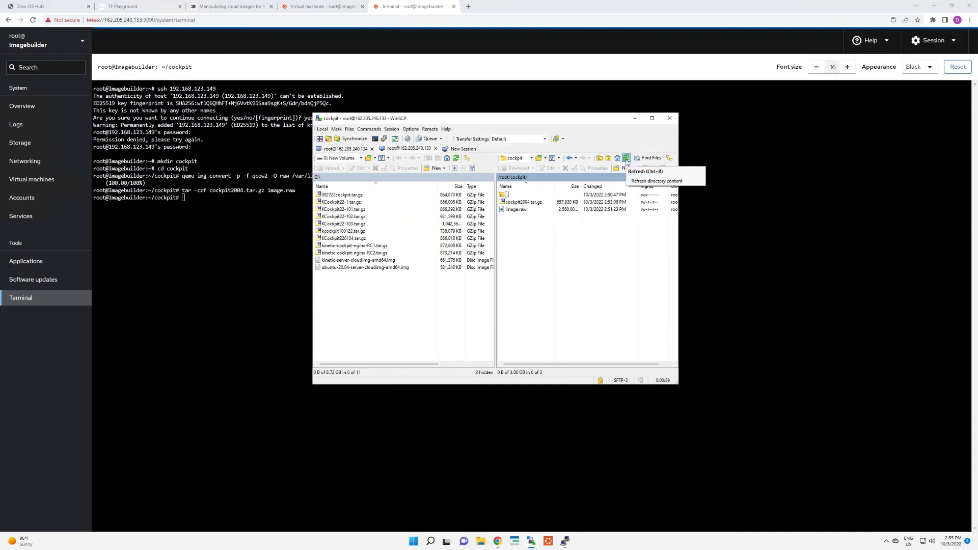
# Step: Refresh the remote cockpit folder and download cockpit2004.tar.gz to the local G: drive
pyautogui.click(626, 158)
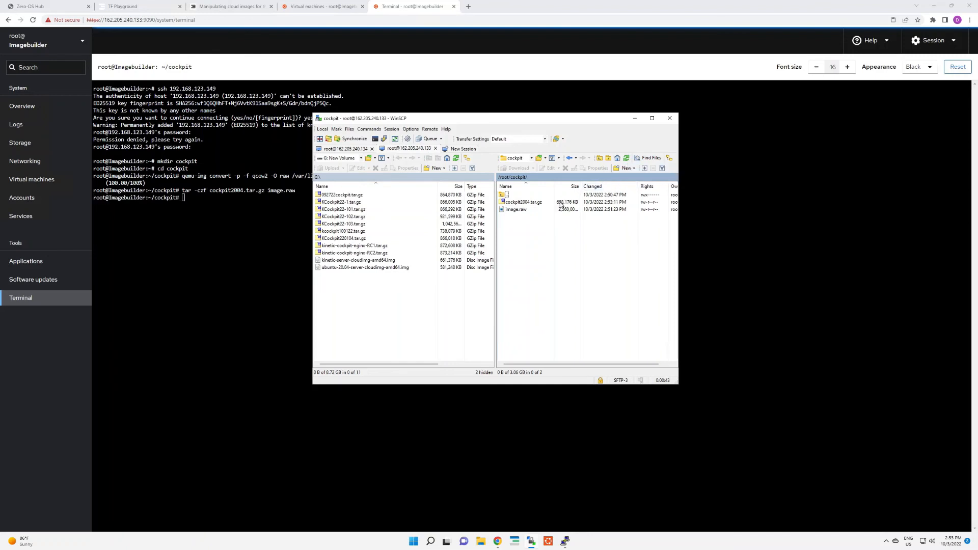
pyautogui.moveTo(533, 205); pyautogui.dragTo(370, 305)
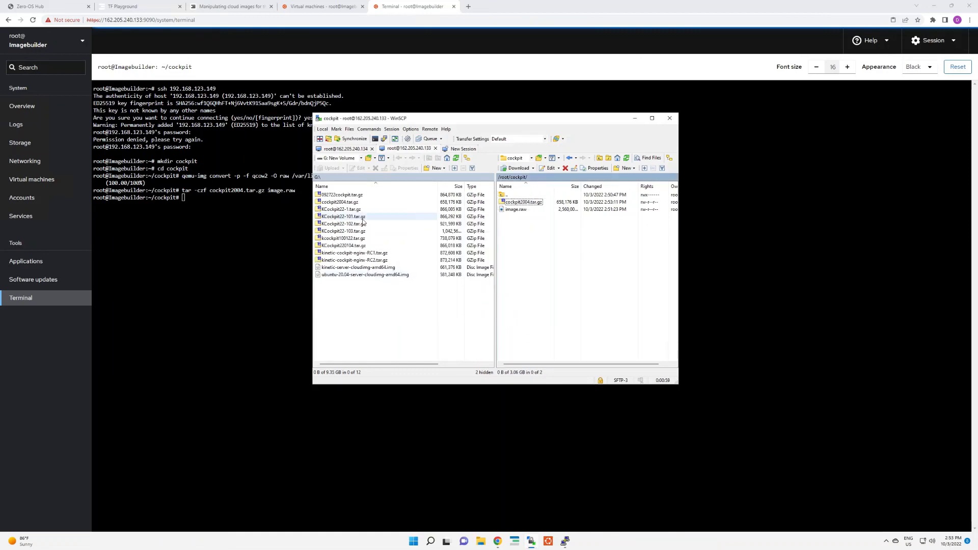
# Step: Switch to the Zero-OS Hub page in Chrome and sign in for uploading with ThreeFold Connect, using the prefilled 3Bot ID
pyautogui.click(58, 8)
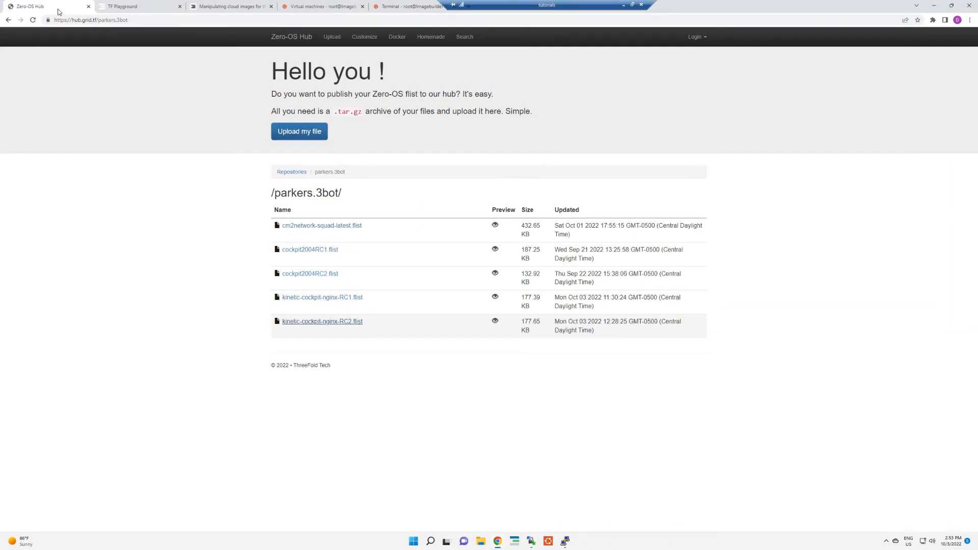
pyautogui.click(696, 37)
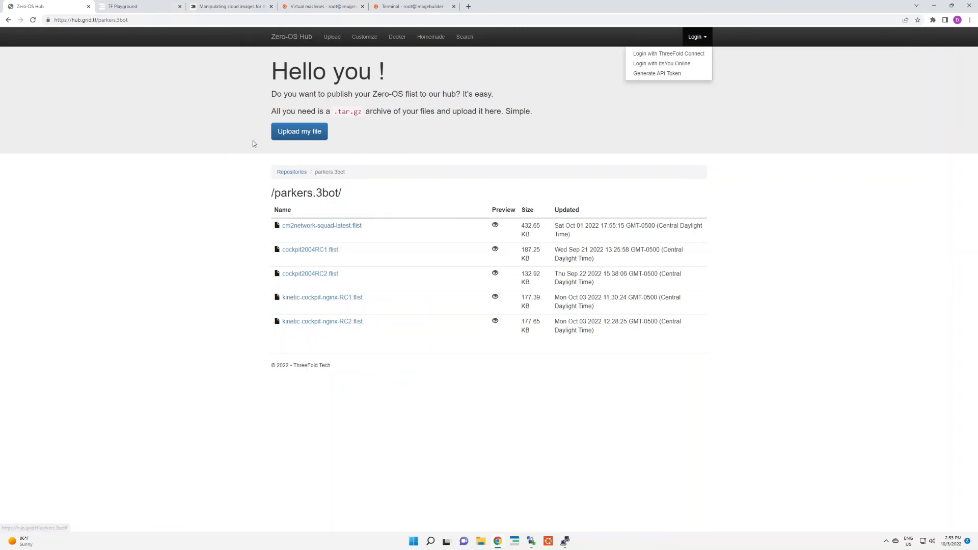
pyautogui.click(284, 132)
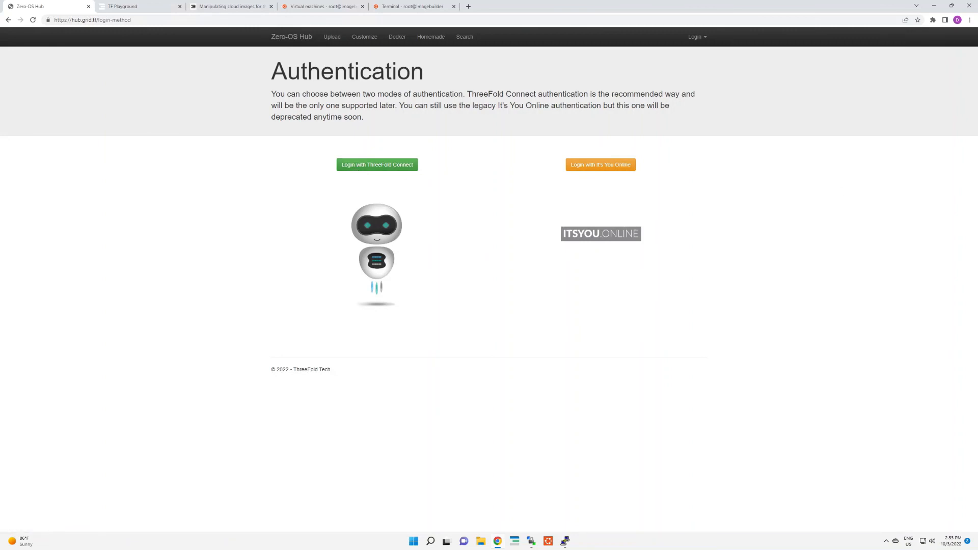
pyautogui.click(398, 166)
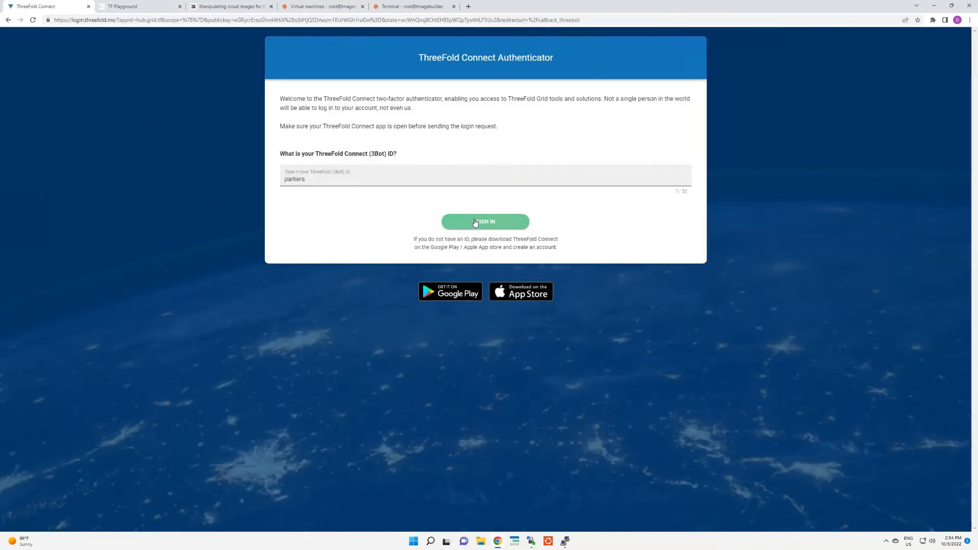
pyautogui.click(479, 223)
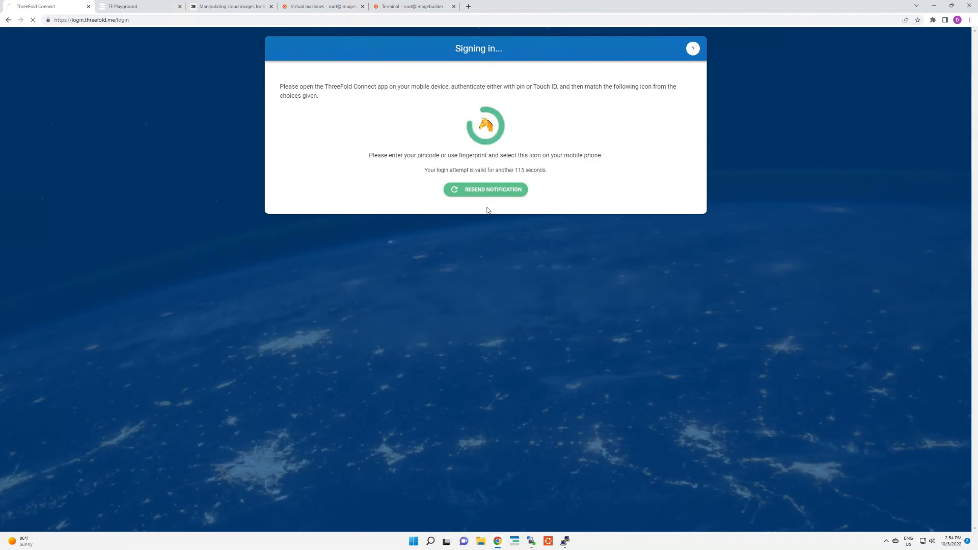
# Step: Upload the cockpit2004.tar.gz archive from the G: drive to the Zero-OS Hub
pyautogui.scroll(20, 15, 173)
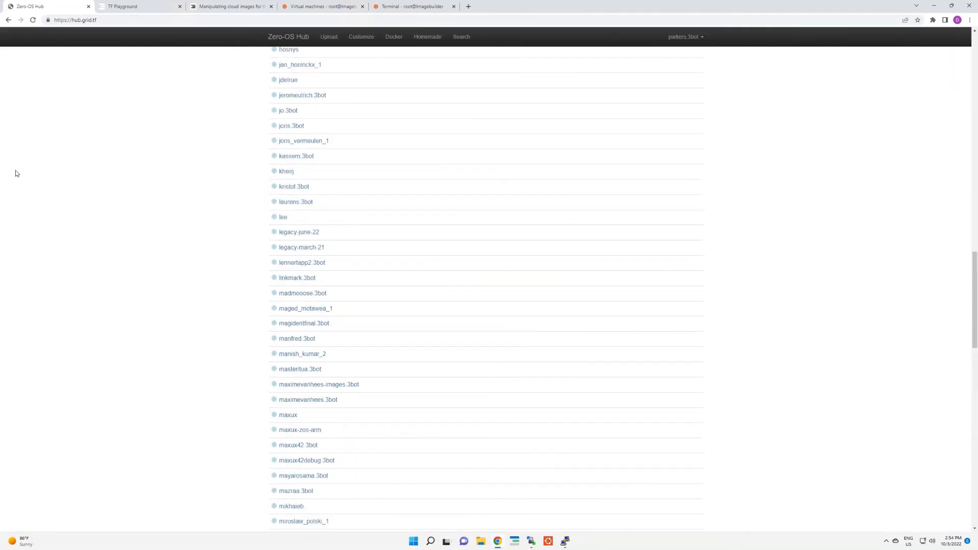
pyautogui.click(328, 37)
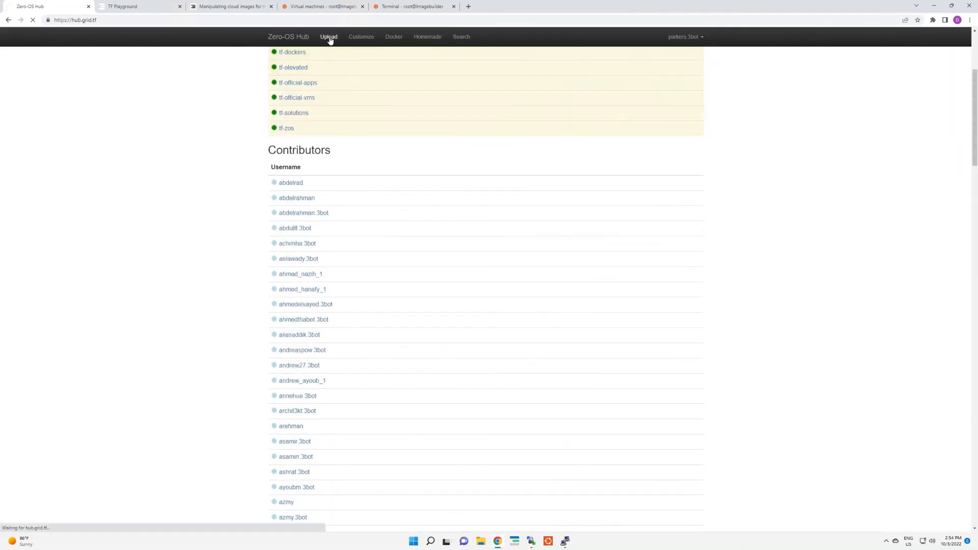
pyautogui.click(296, 187)
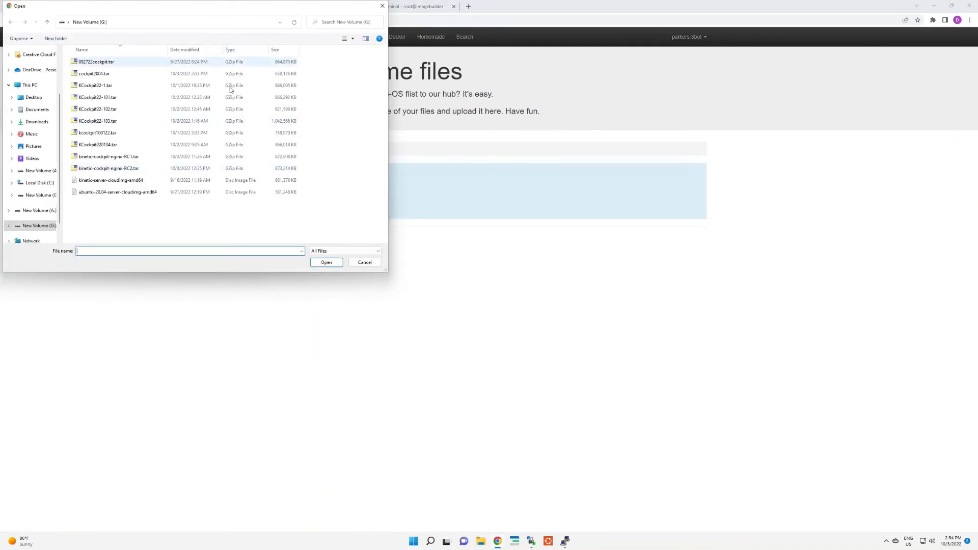
pyautogui.click(104, 74)
pyautogui.click(326, 262)
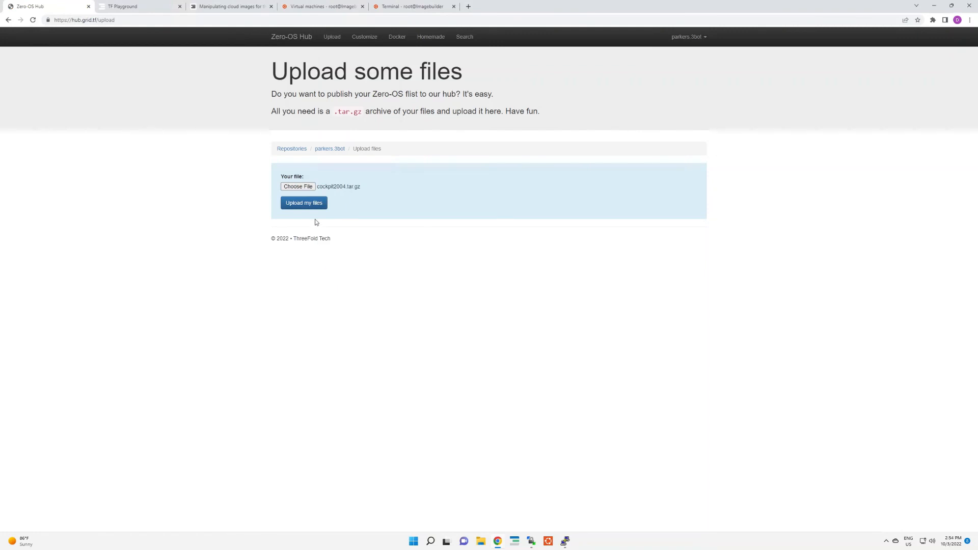
pyautogui.click(312, 203)
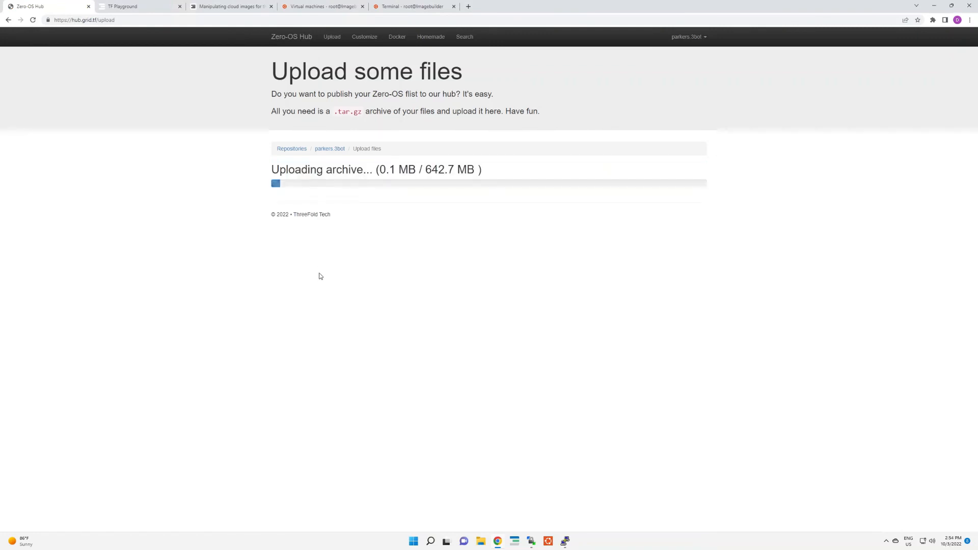